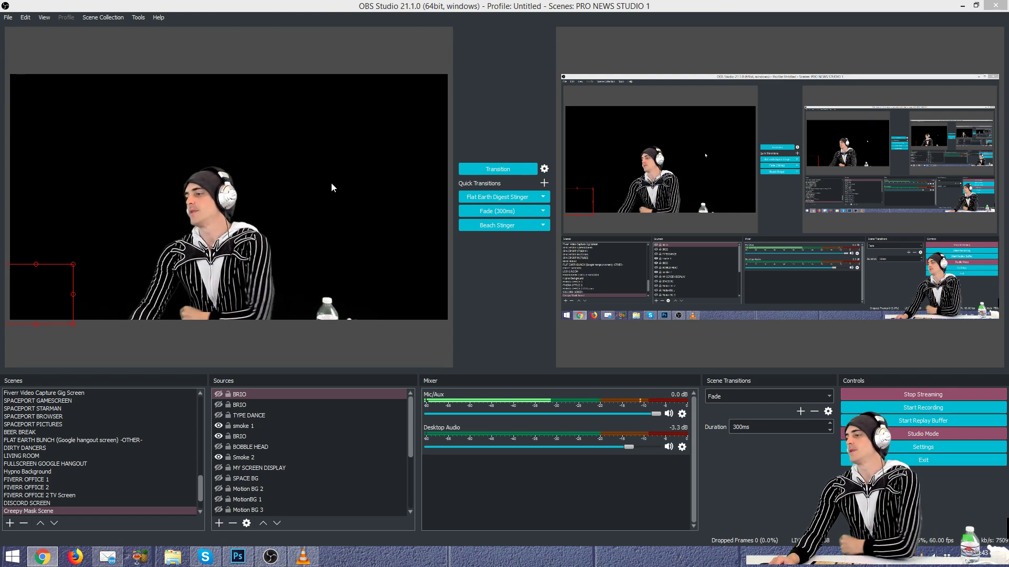
# Step: Preview DISCORD SCREEN, BEGINNING WARNING and COUNTDOWN TIMER, ending on FLATSMACKERS COUNTDOWN (basic)
pyautogui.click(96, 509)
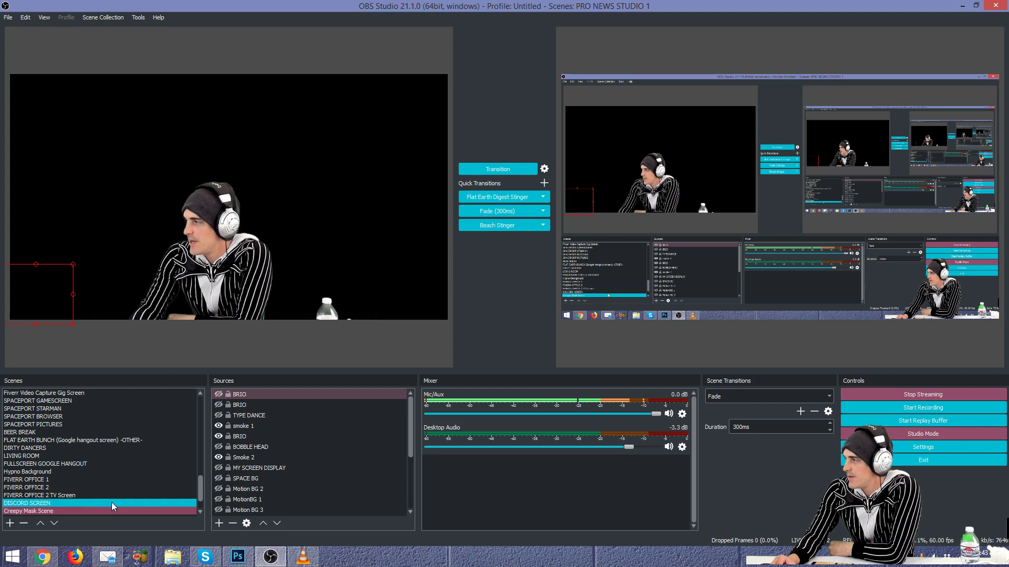
pyautogui.click(81, 503)
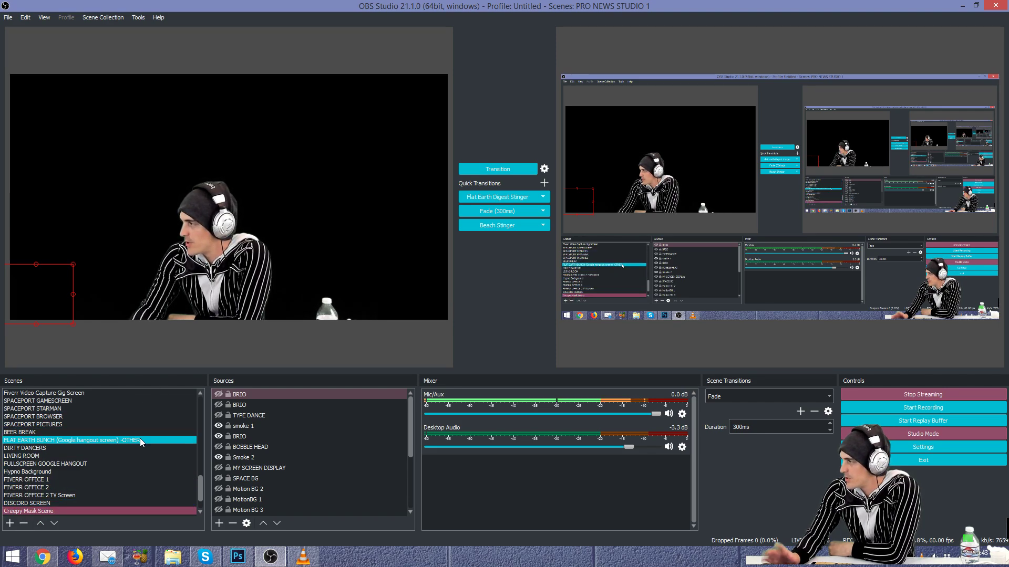
pyautogui.scroll(8, 127, 451)
pyautogui.scroll(6, 127, 440)
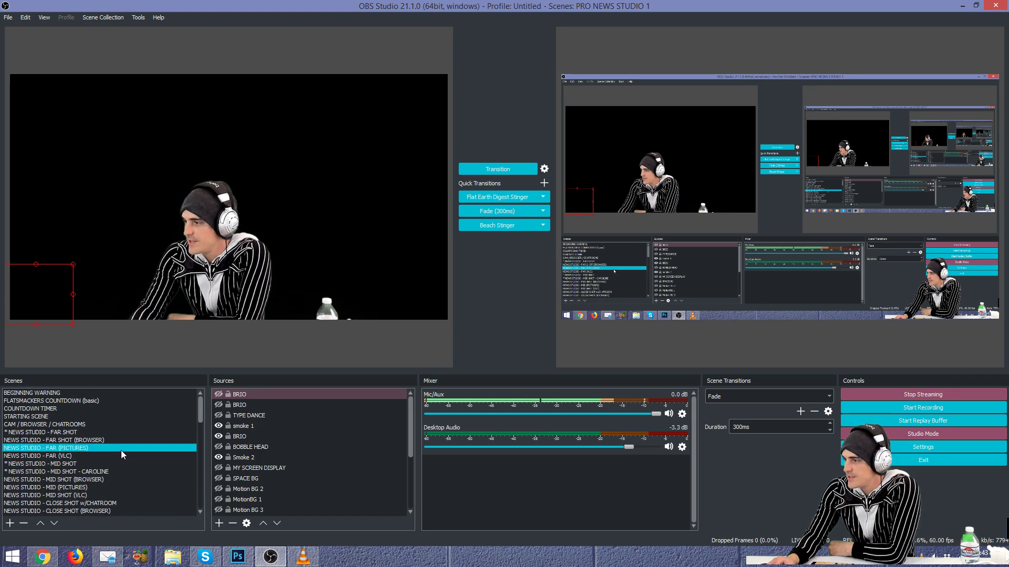
pyautogui.click(136, 398)
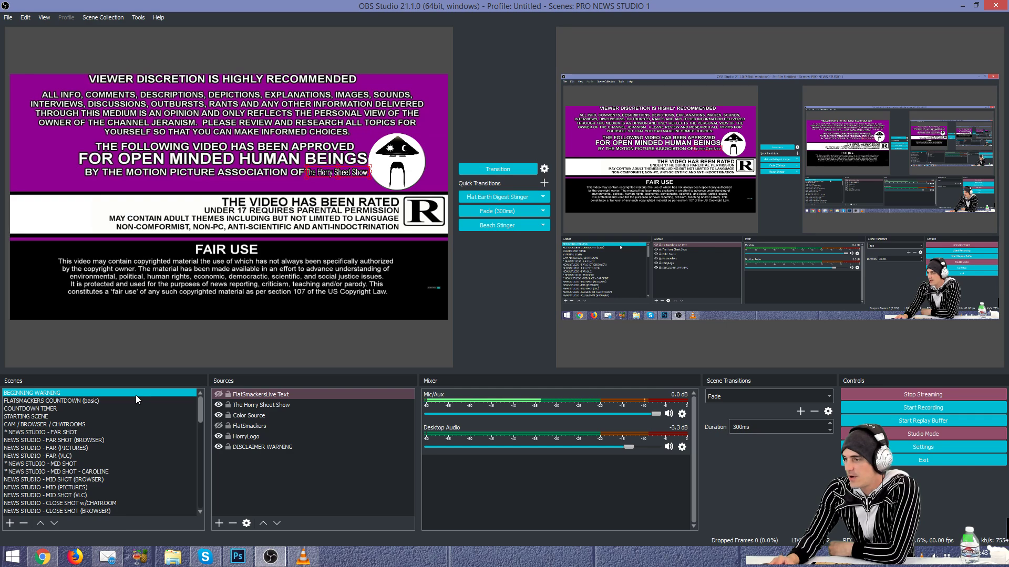
pyautogui.click(140, 400)
pyautogui.click(144, 409)
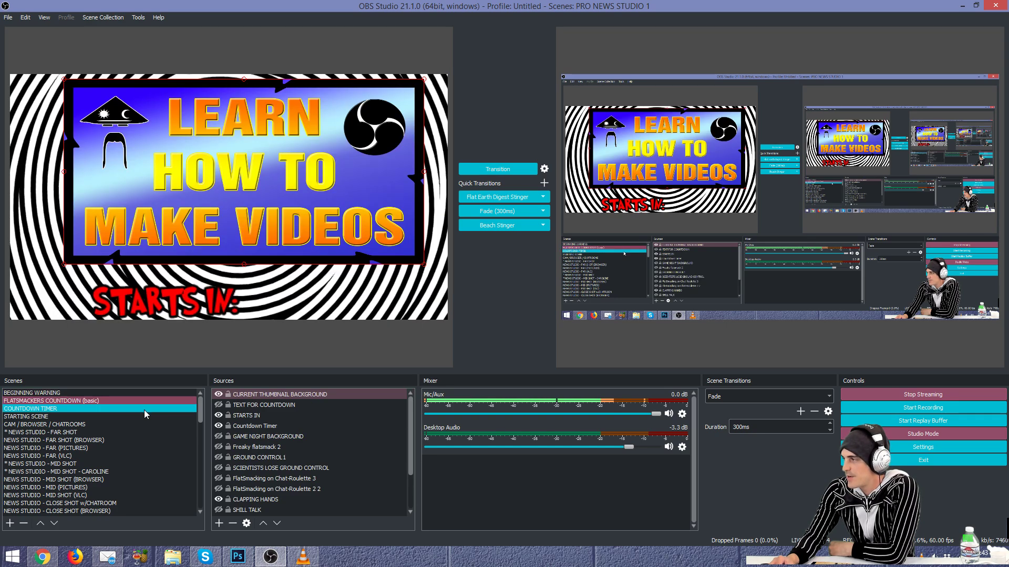
pyautogui.click(151, 409)
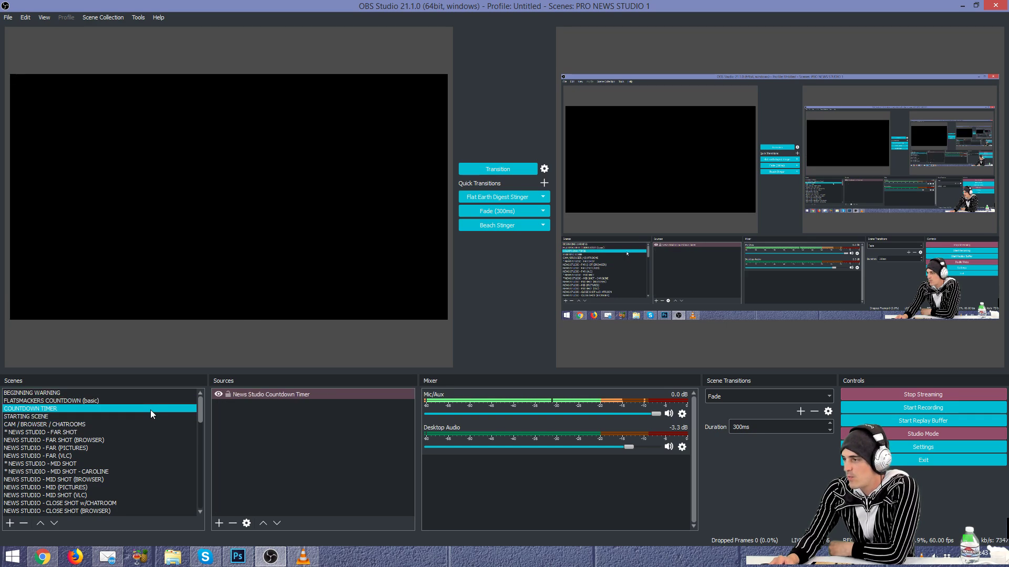
pyautogui.click(146, 417)
pyautogui.click(146, 399)
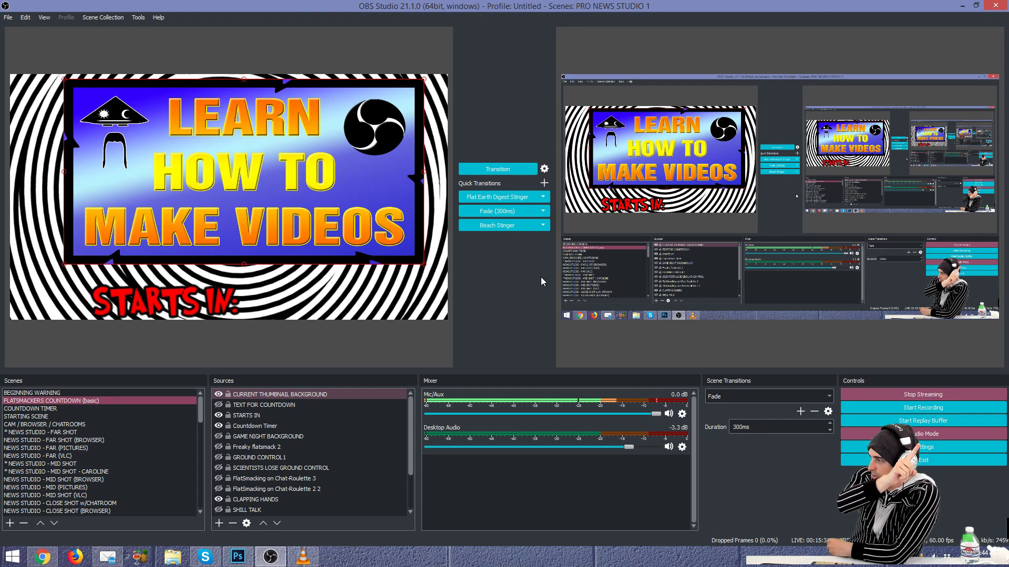
# Step: Toggle Studio Mode off and on, preview STAR MAN and DIRTY DANCERS, then Creepy Mask Scene
pyautogui.click(951, 437)
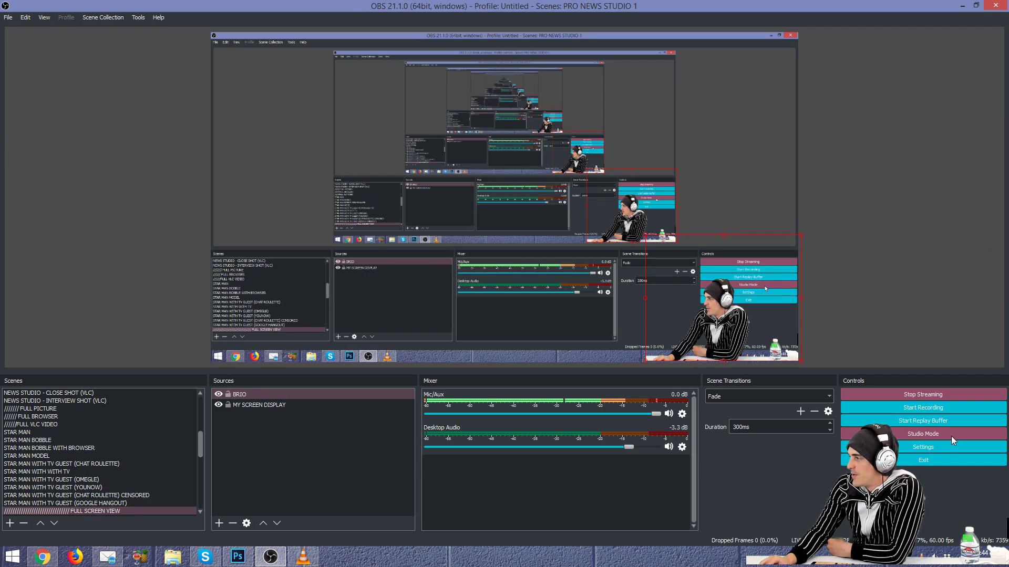
pyautogui.click(951, 436)
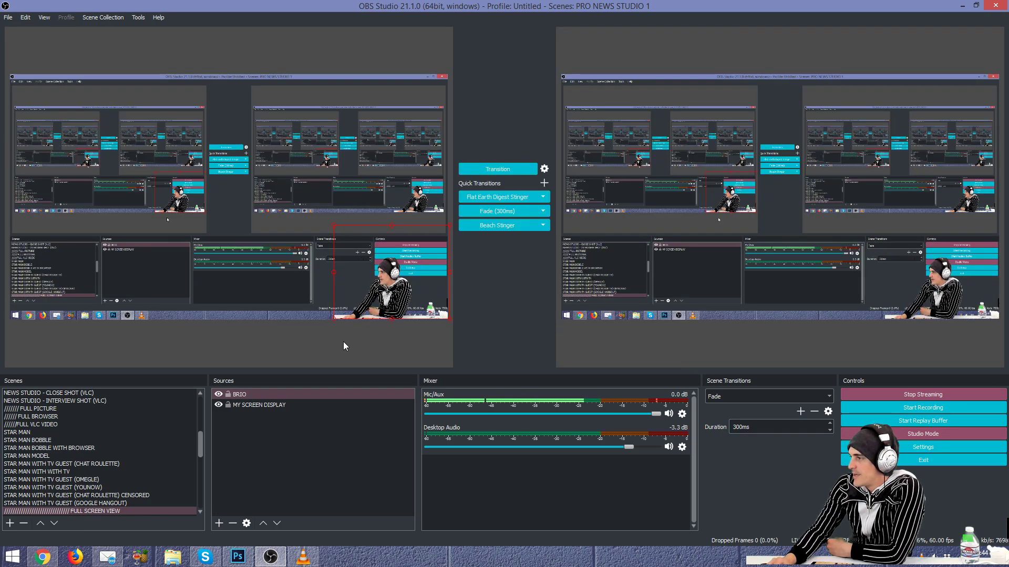
pyautogui.click(126, 467)
pyautogui.scroll(-9, 129, 479)
pyautogui.scroll(-2, 130, 484)
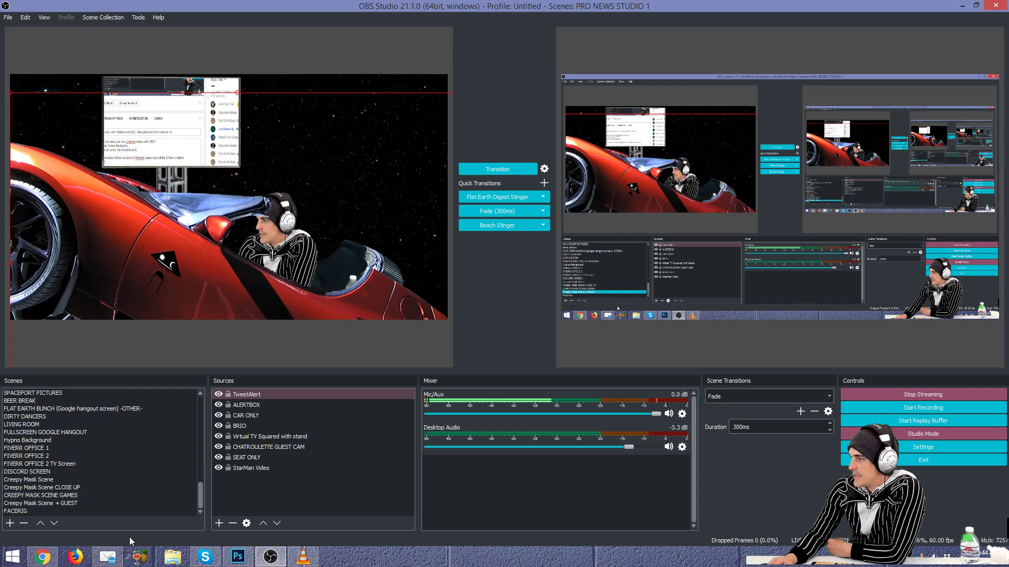
pyautogui.click(146, 417)
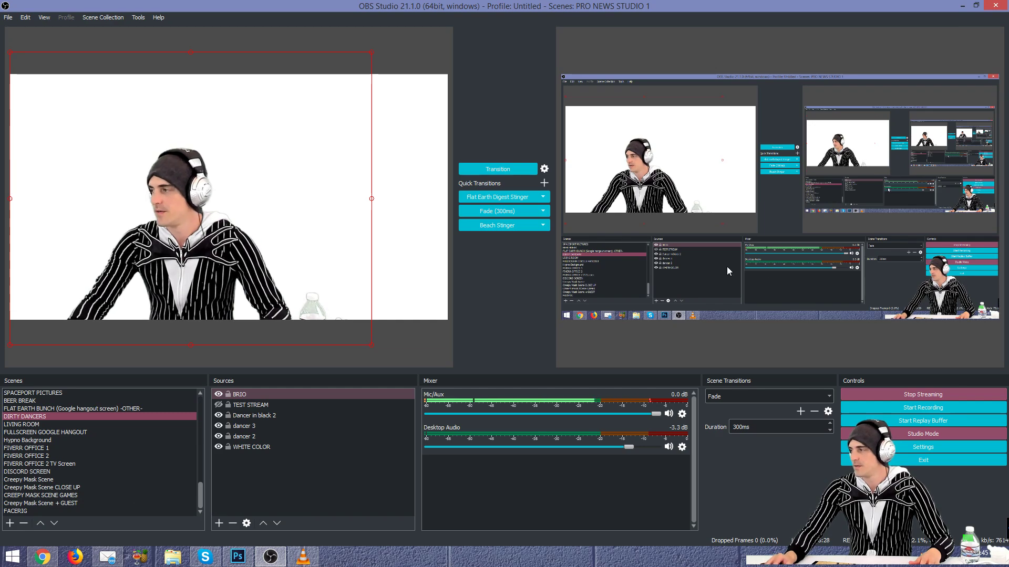
pyautogui.click(119, 478)
# Step: Create a new scene named FIRST SCENE
pyautogui.click(9, 524)
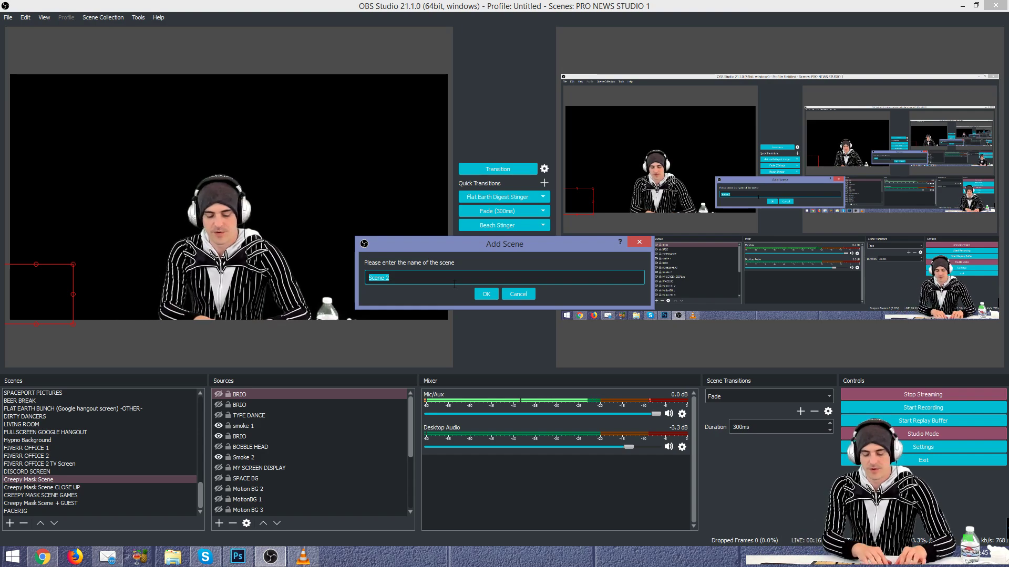
pyautogui.write('FIRST SCENE')
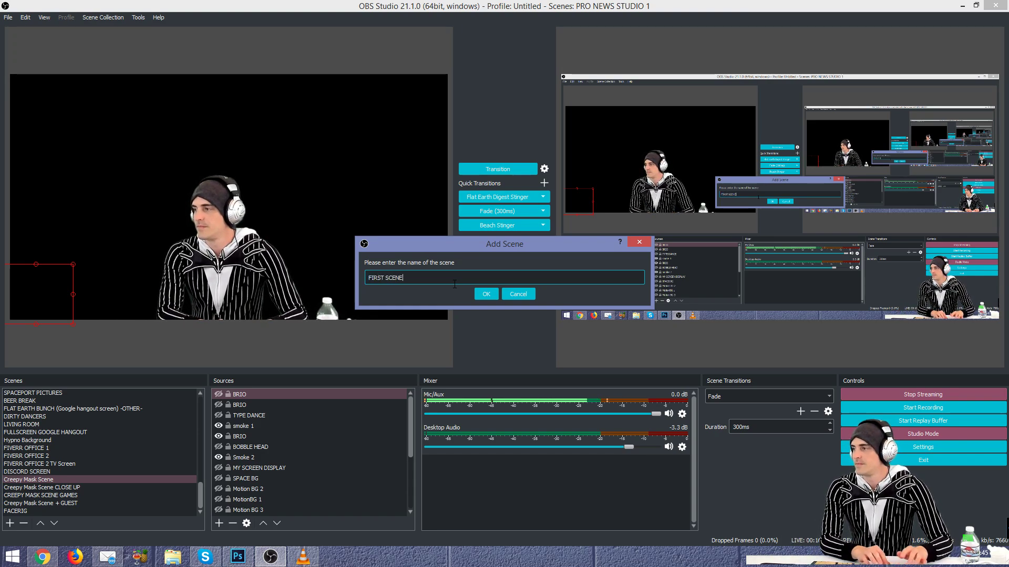
pyautogui.click(485, 294)
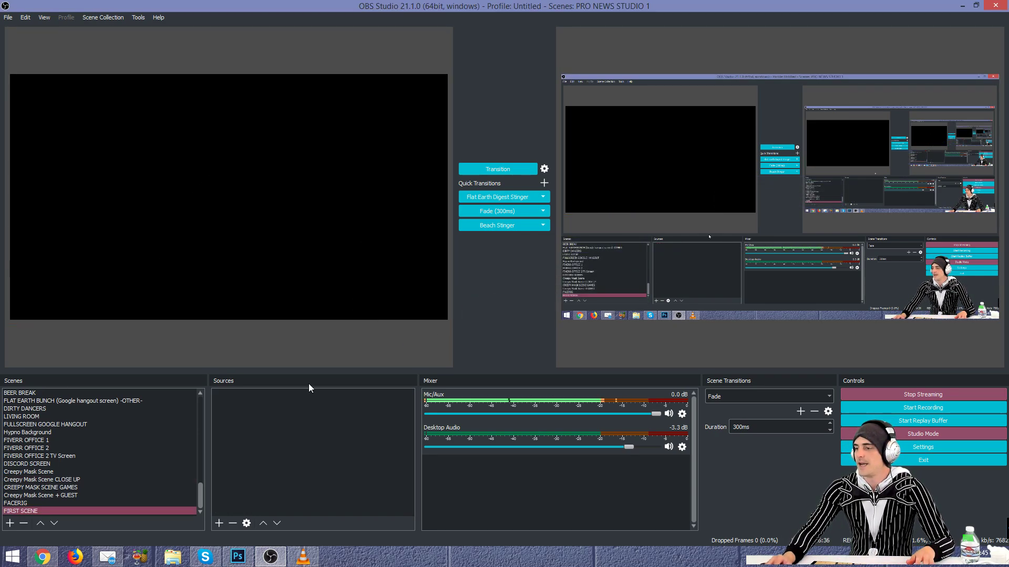
# Step: Bring up the list of source types to add to FIRST SCENE
pyautogui.click(329, 514)
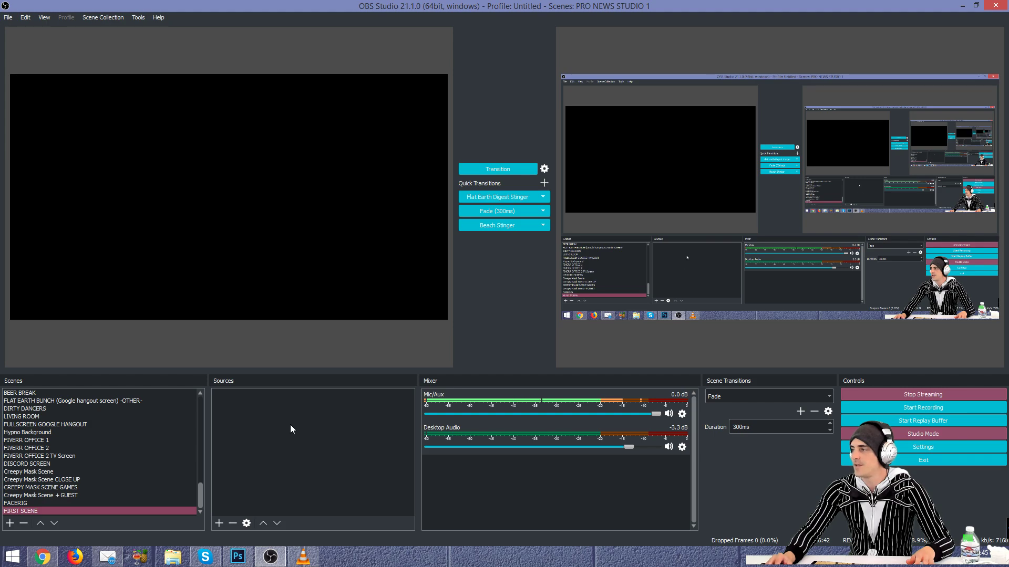
pyautogui.click(96, 512)
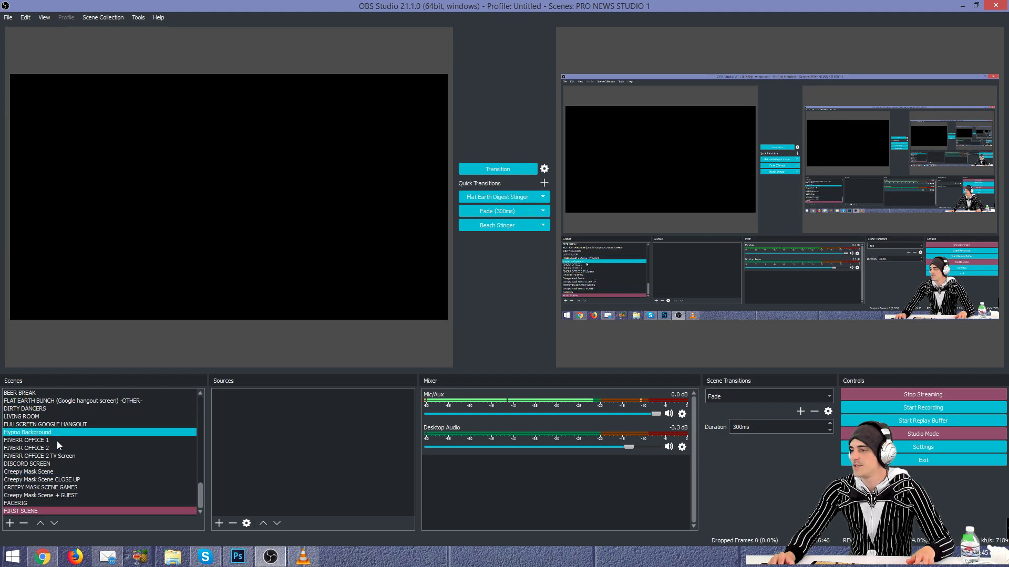
pyautogui.click(315, 428)
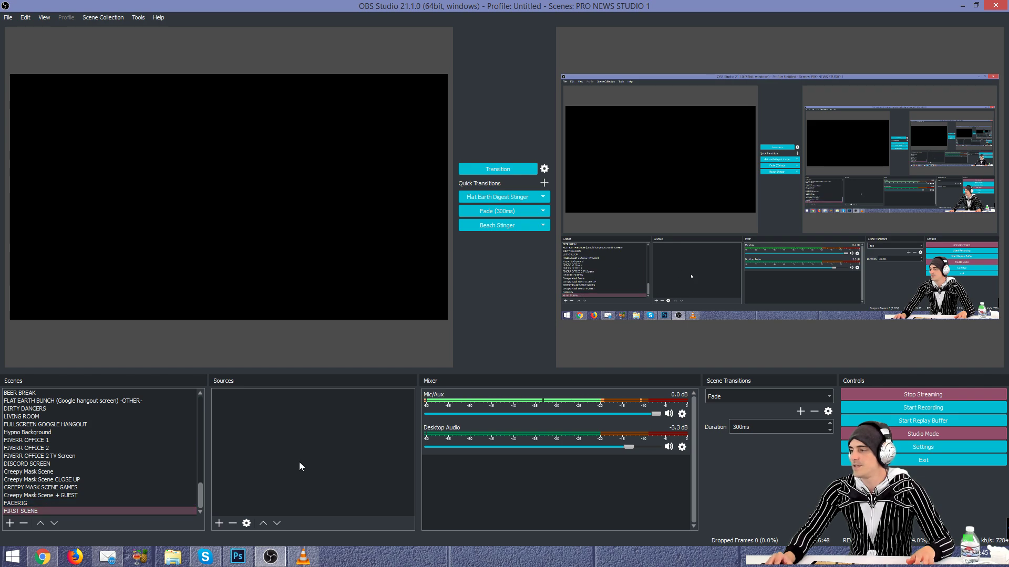
pyautogui.click(219, 524)
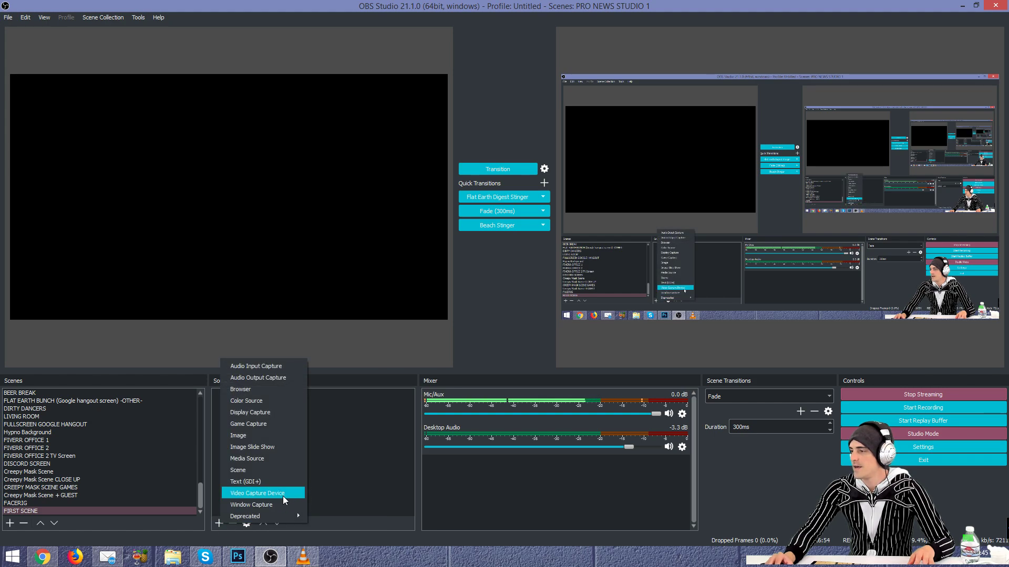
# Step: Create a new Audio Input Capture source named OTHER MIC
pyautogui.click(302, 366)
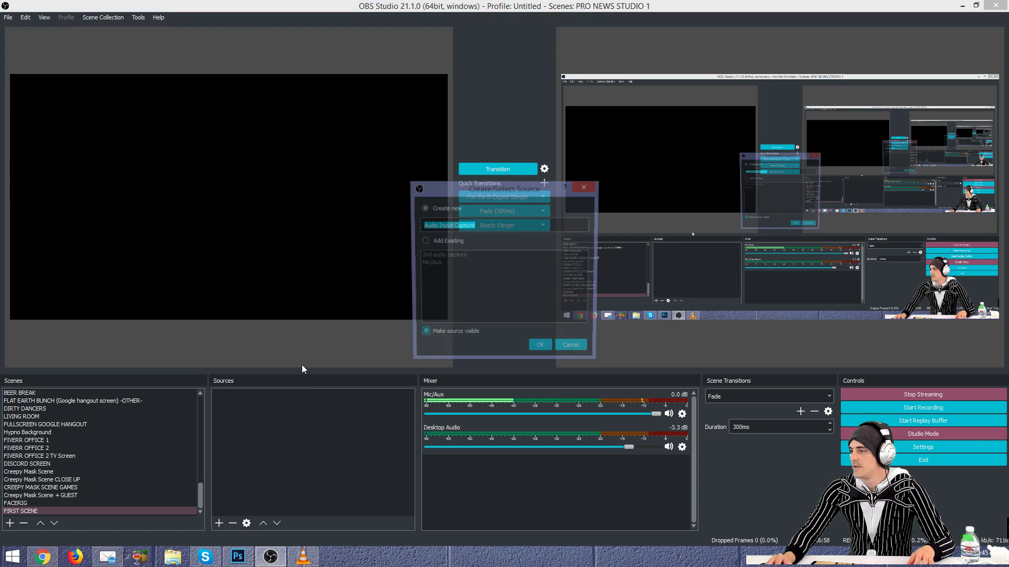
pyautogui.click(458, 242)
pyautogui.click(453, 264)
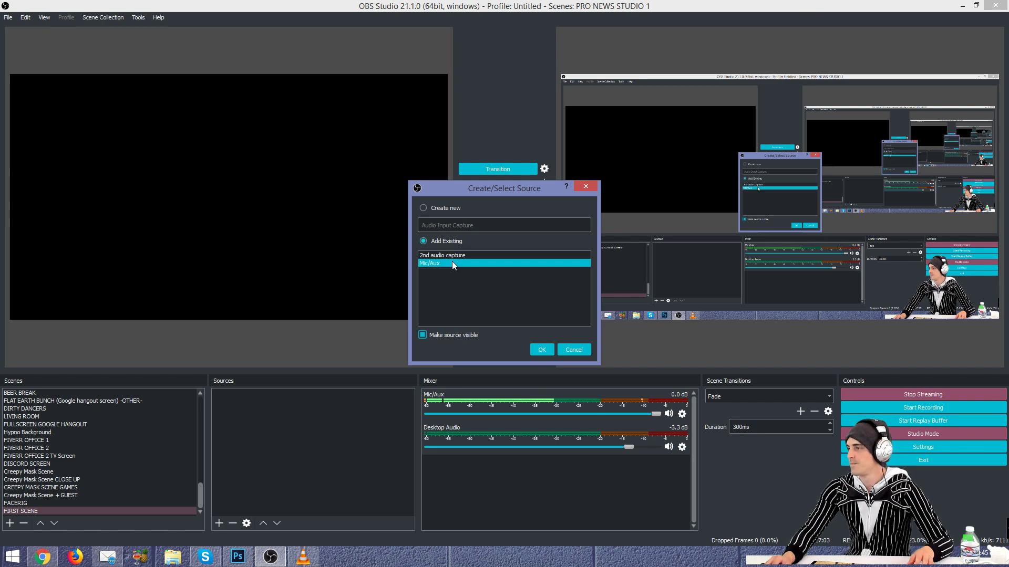
pyautogui.click(443, 209)
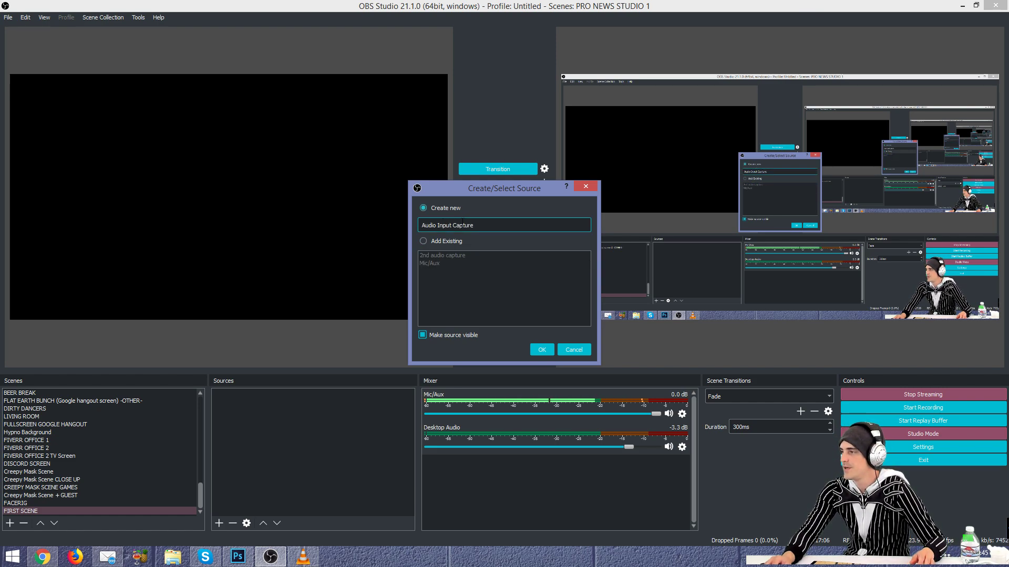
pyautogui.moveTo(474, 224); pyautogui.dragTo(363, 216)
pyautogui.write('OTHER MIC')
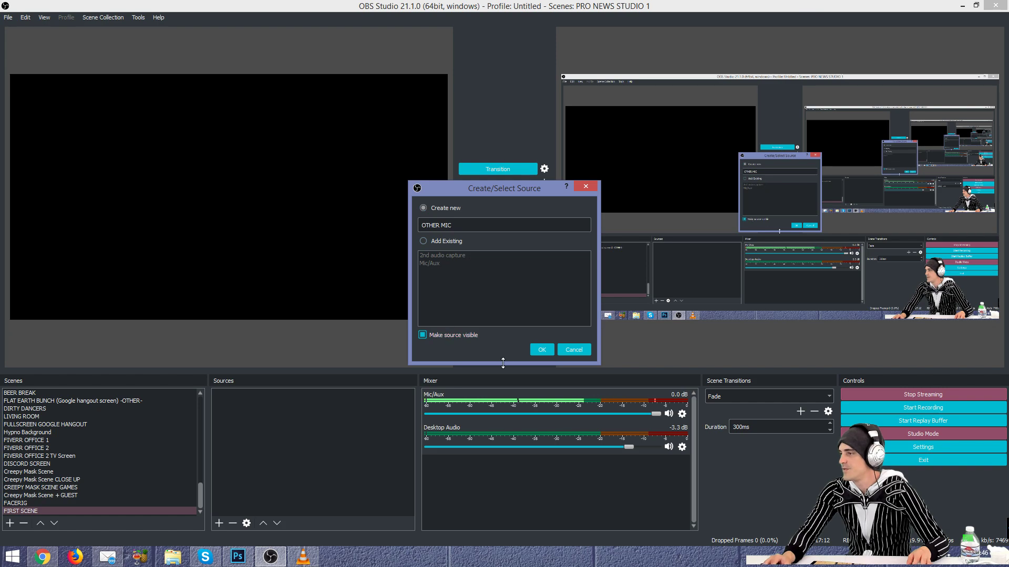
pyautogui.click(546, 350)
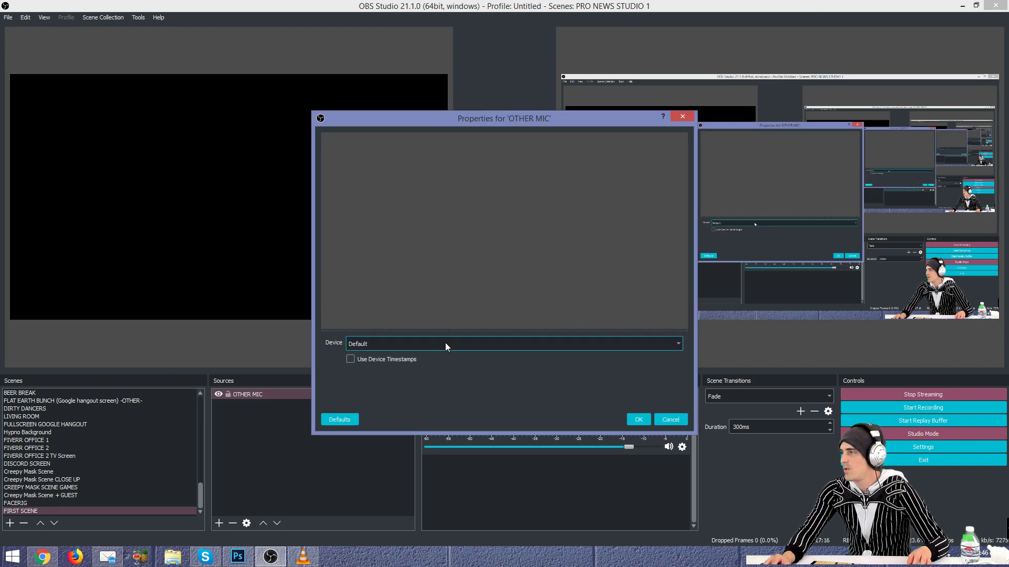
# Step: Set the OTHER MIC device to IN (UA-4FX) and confirm
pyautogui.moveTo(486, 123); pyautogui.dragTo(415, 117)
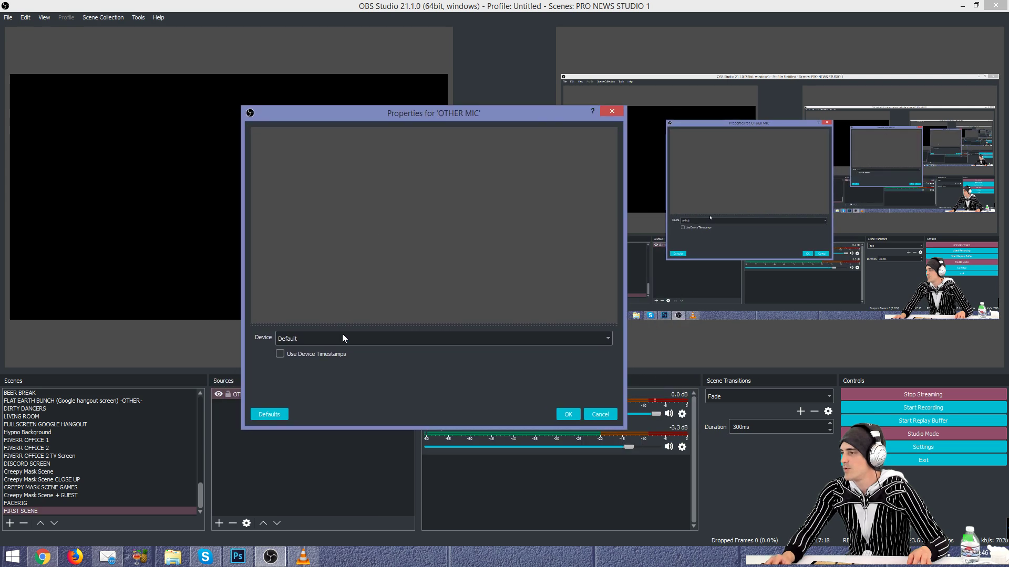
pyautogui.click(307, 337)
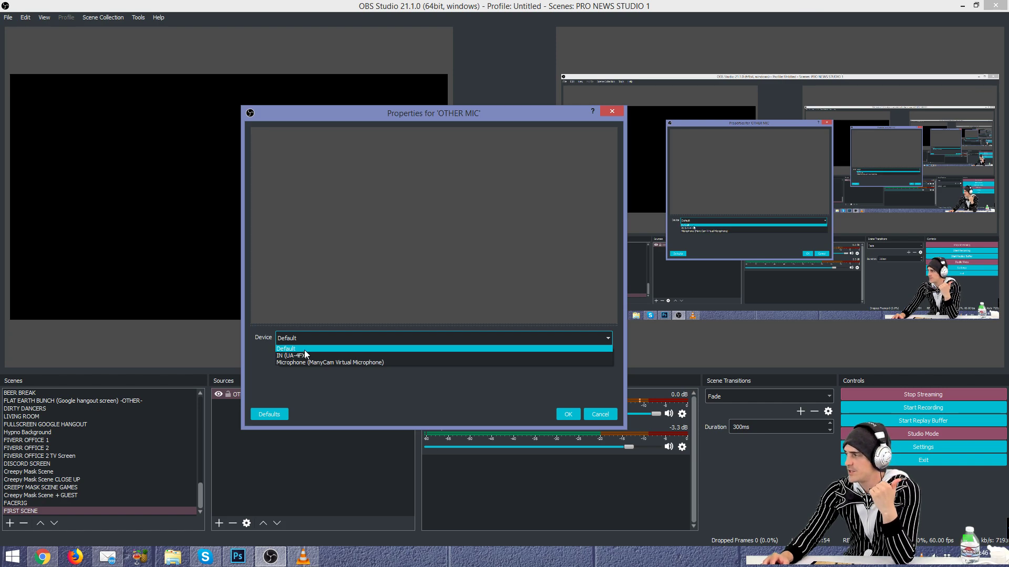
pyautogui.click(304, 355)
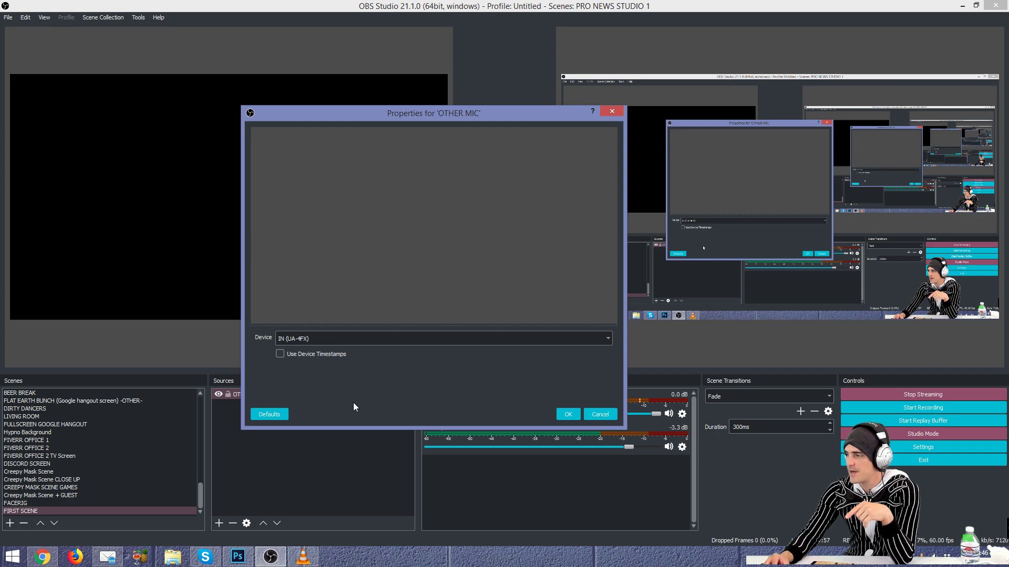
pyautogui.click(572, 414)
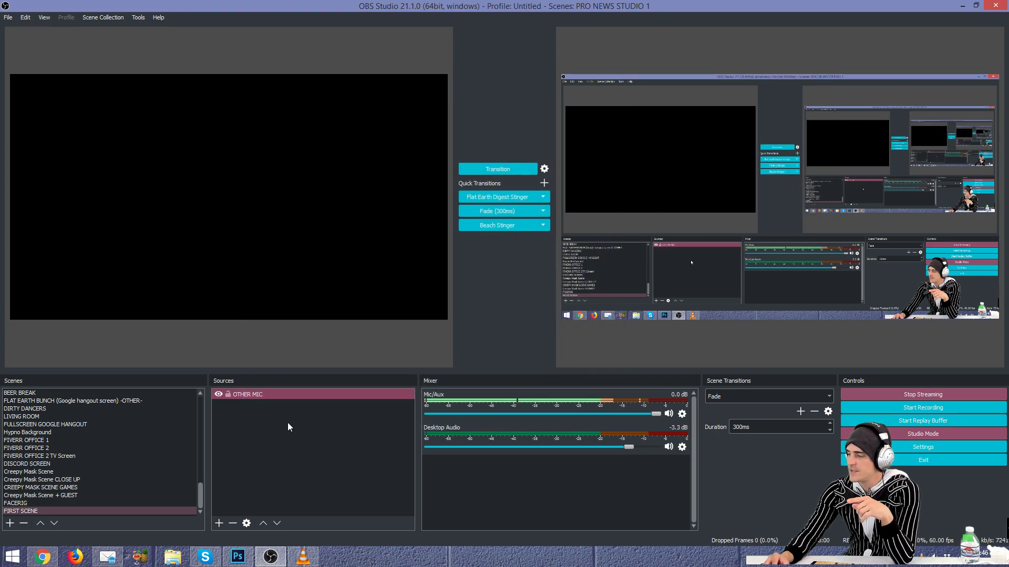
pyautogui.click(269, 395)
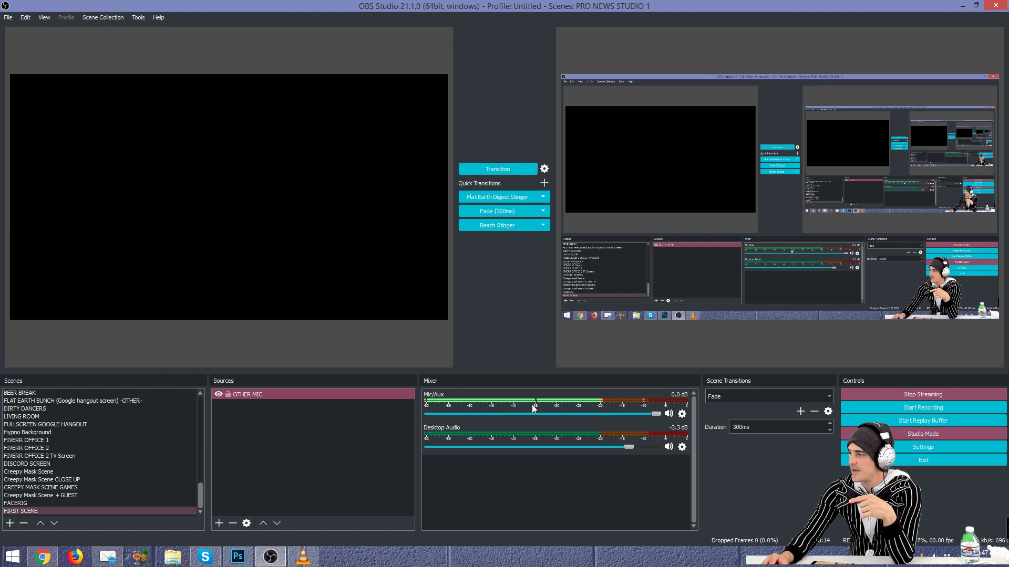
pyautogui.click(269, 413)
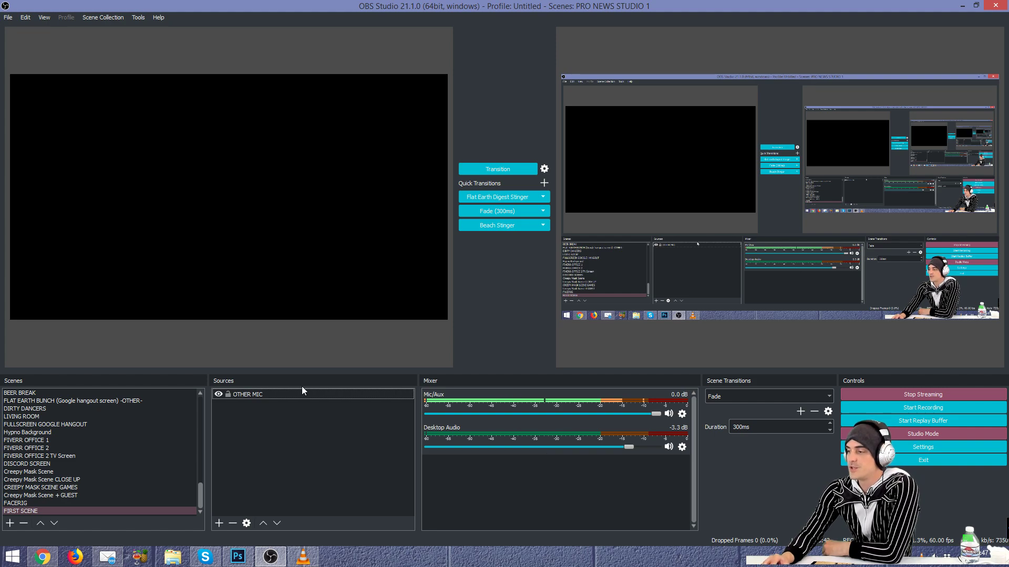
# Step: Begin adding an Audio Output Capture source, then cancel the attempt
pyautogui.rightClick(266, 420)
pyautogui.moveTo(315, 428)
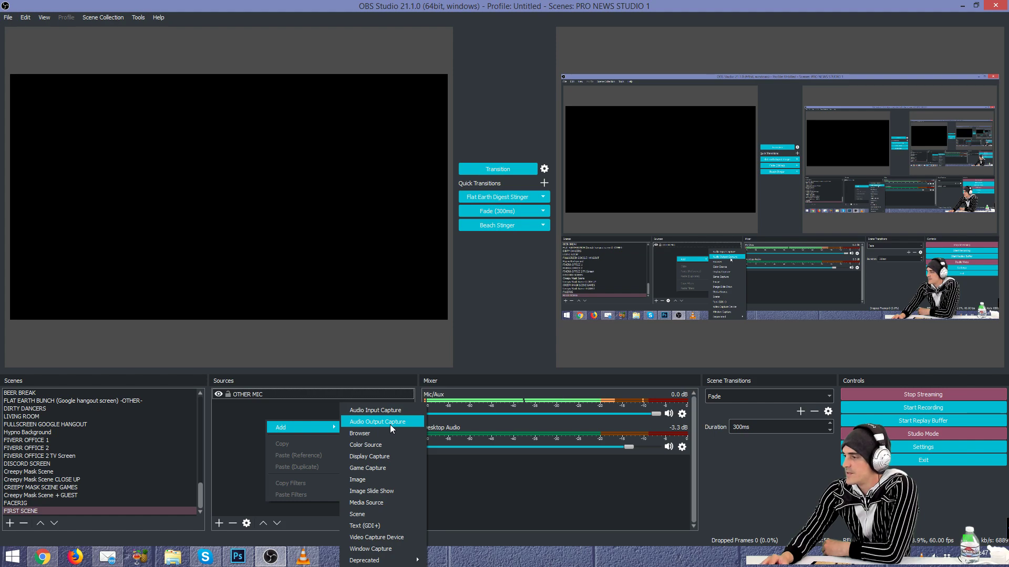
pyautogui.click(390, 425)
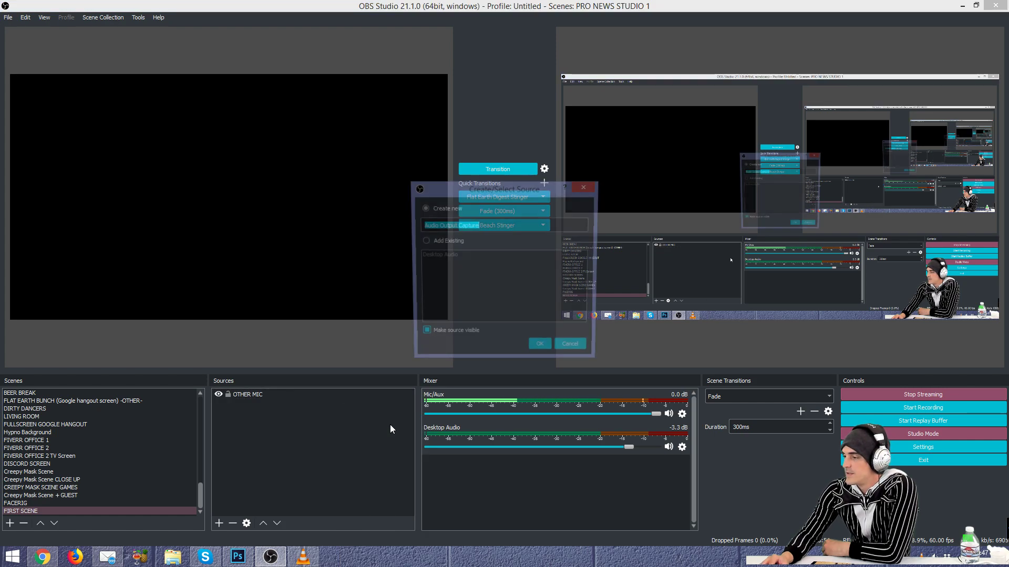
pyautogui.click(456, 242)
pyautogui.click(458, 257)
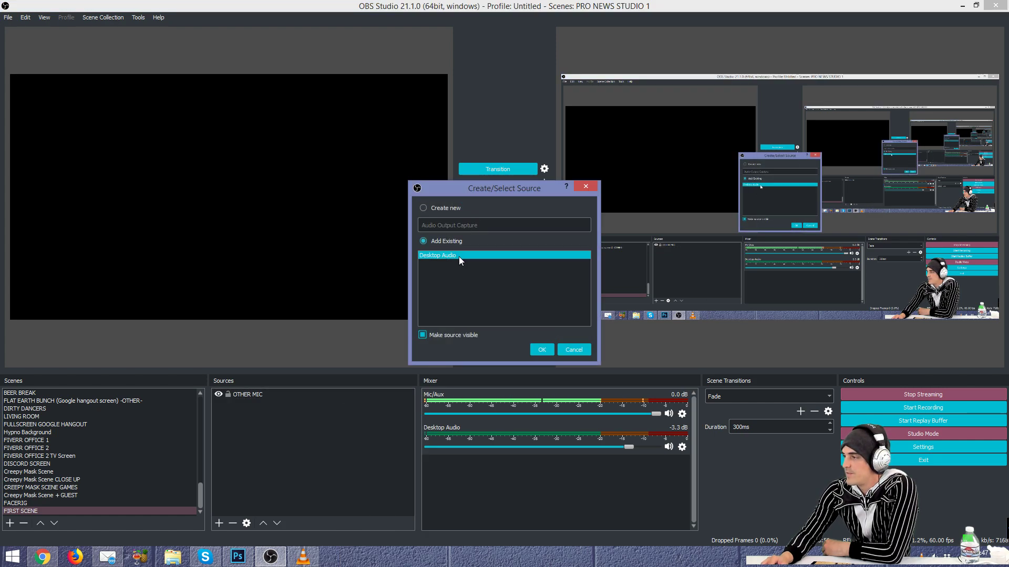
pyautogui.click(453, 211)
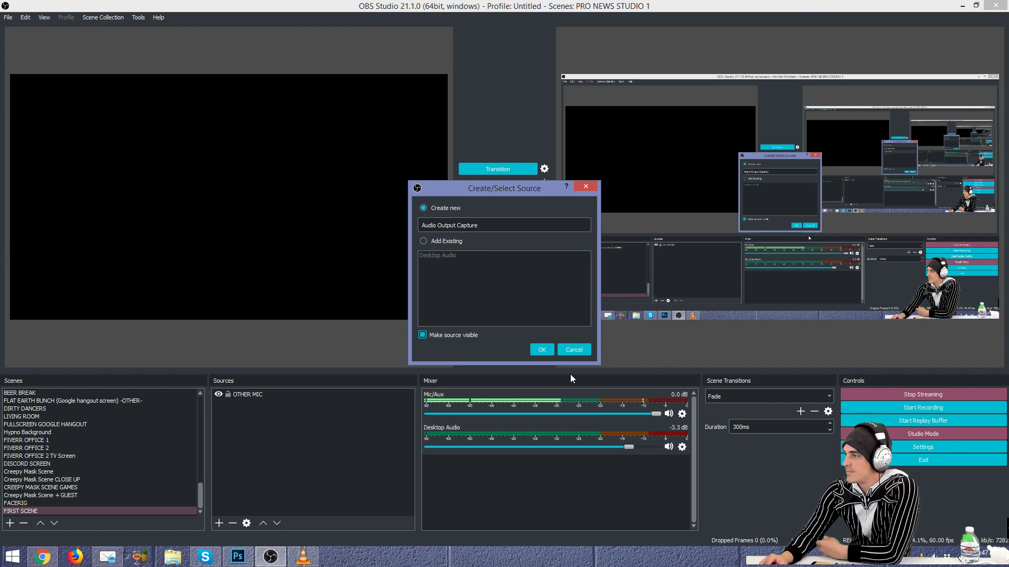
pyautogui.click(578, 350)
# Step: Add the existing Desktop Audio source to FIRST SCENE via Audio Output Capture
pyautogui.rightClick(279, 420)
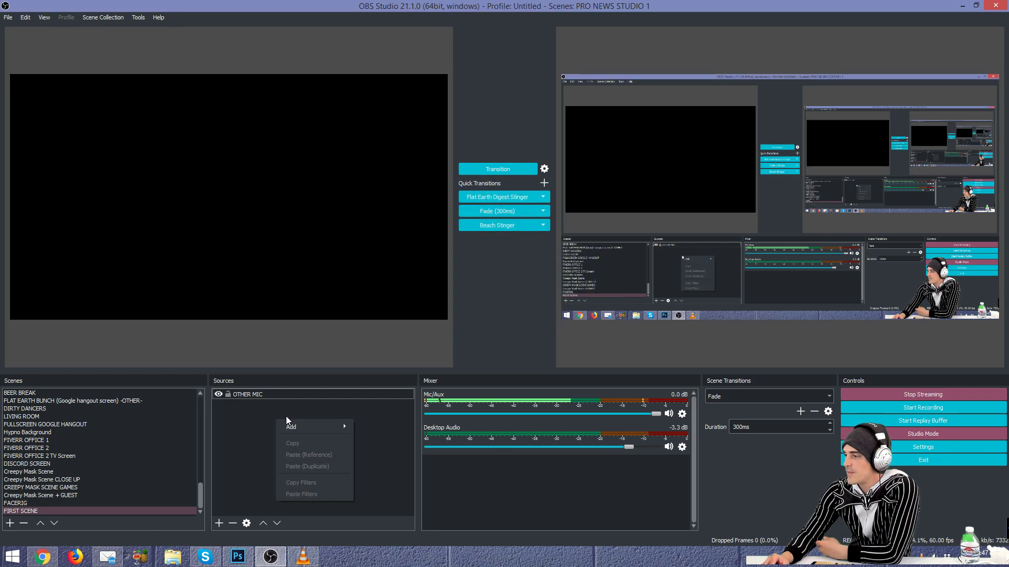
pyautogui.click(404, 424)
pyautogui.click(461, 242)
pyautogui.click(458, 255)
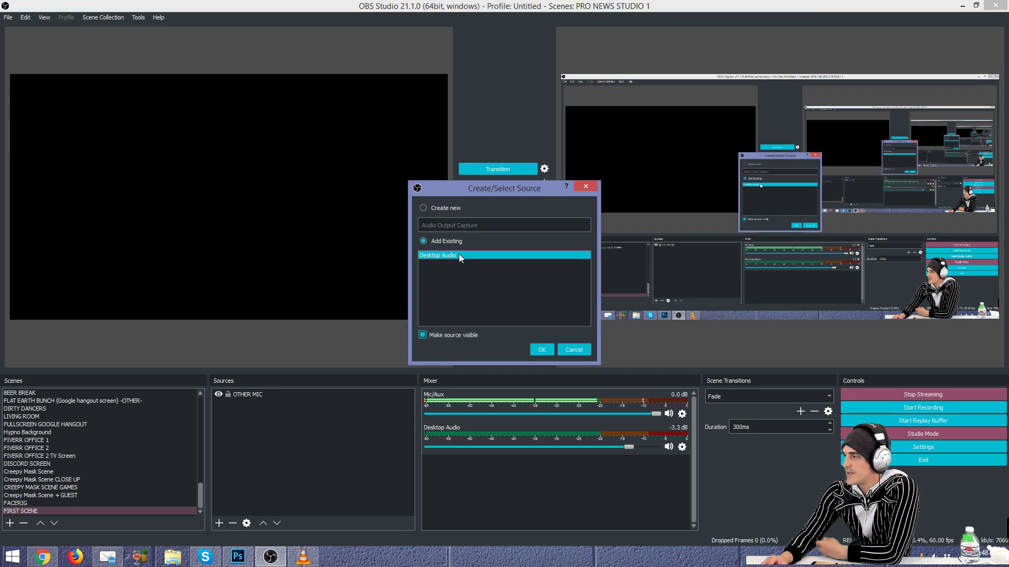
pyautogui.click(547, 352)
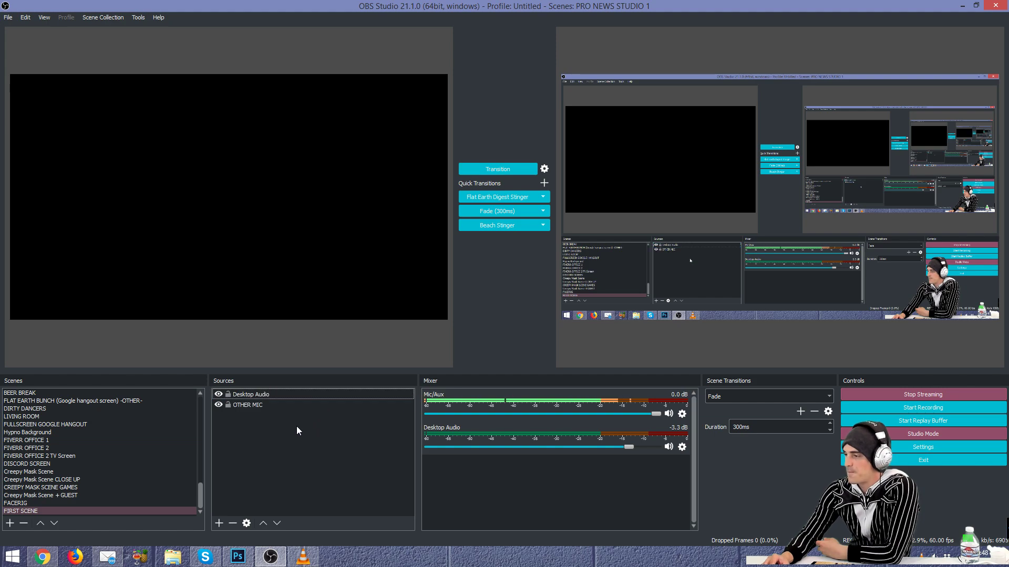
pyautogui.click(302, 406)
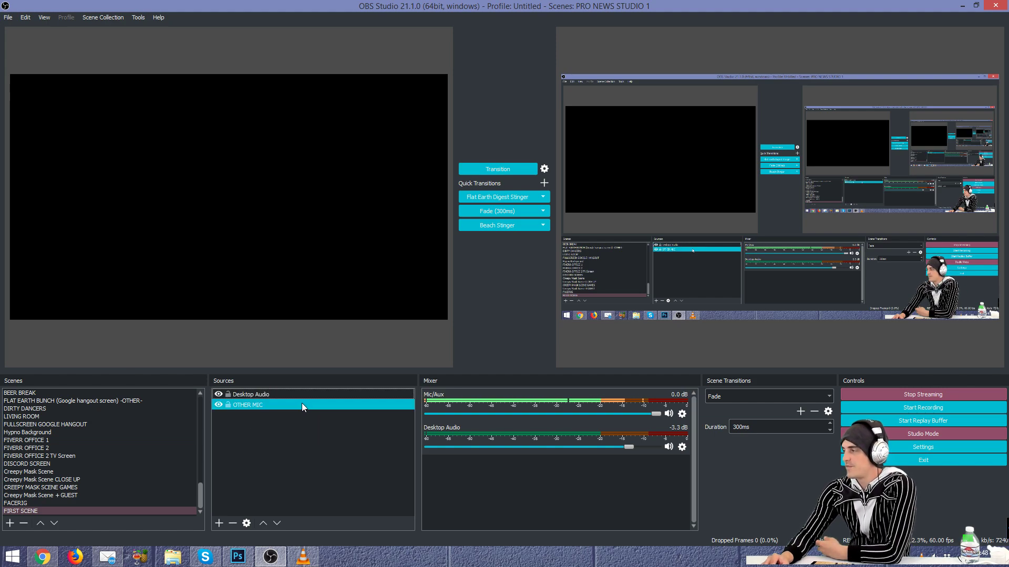
pyautogui.click(53, 502)
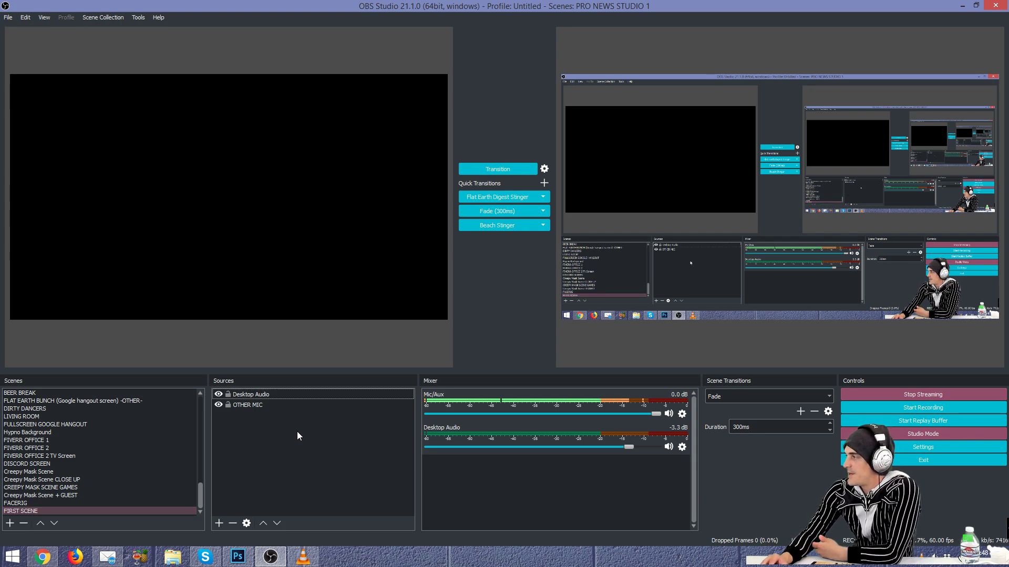
# Step: Add a new Video Capture Device source named Main Webcam
pyautogui.rightClick(276, 421)
pyautogui.moveTo(302, 432)
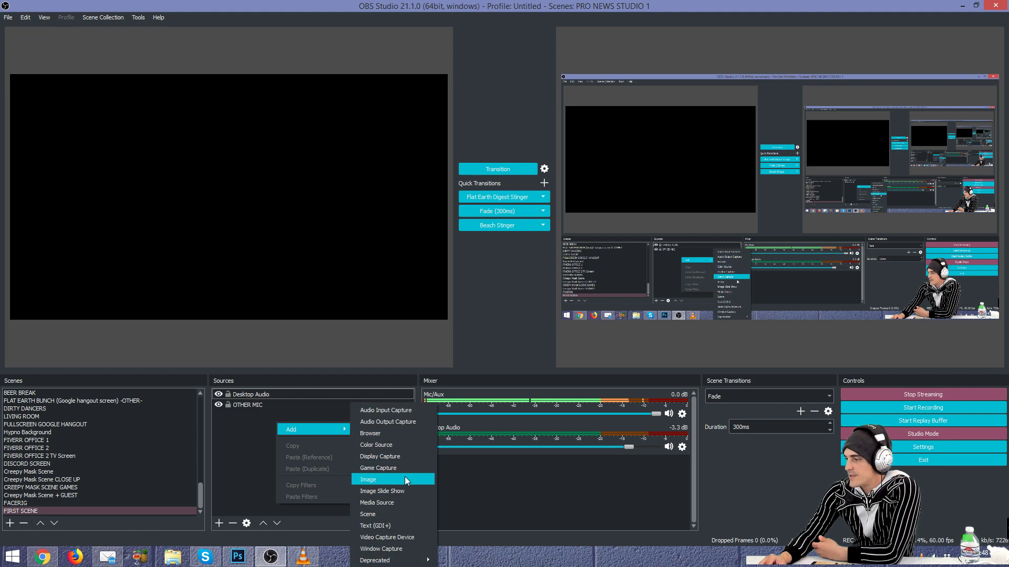
pyautogui.click(406, 538)
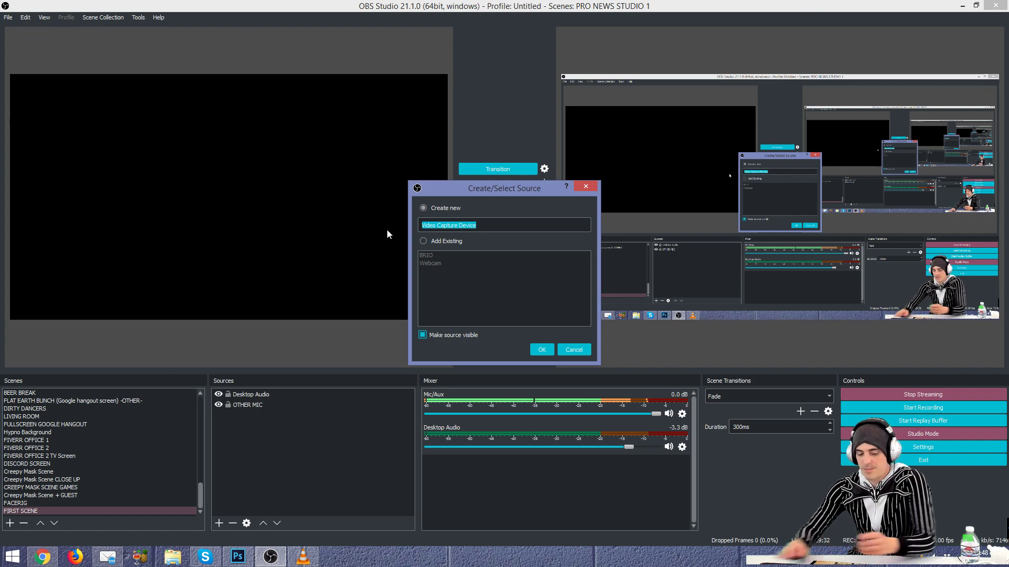
pyautogui.write('Masi')
pyautogui.press('BackSpace')
pyautogui.press('BackSpace')
pyautogui.write('n Webcam')
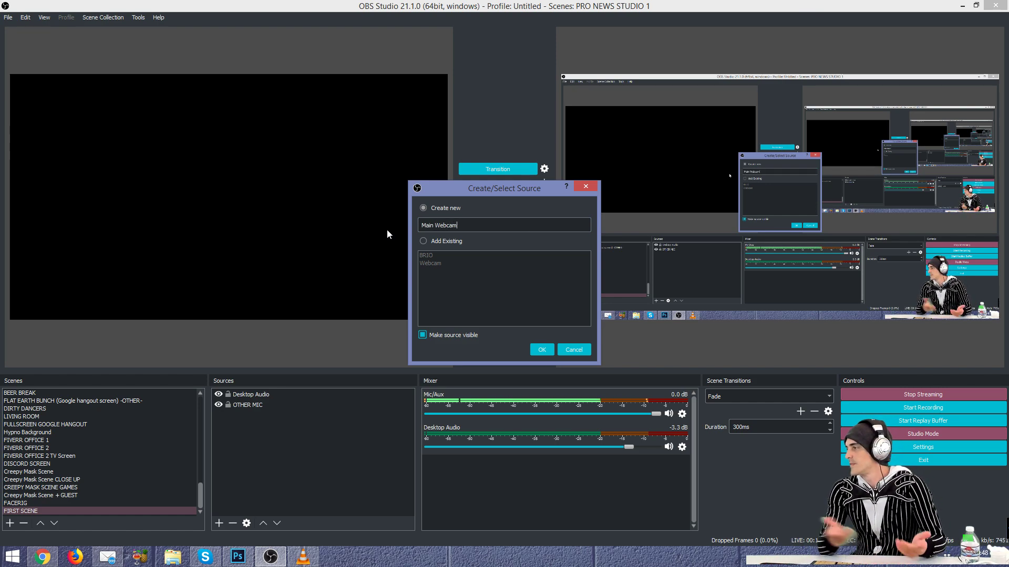
pyautogui.click(546, 351)
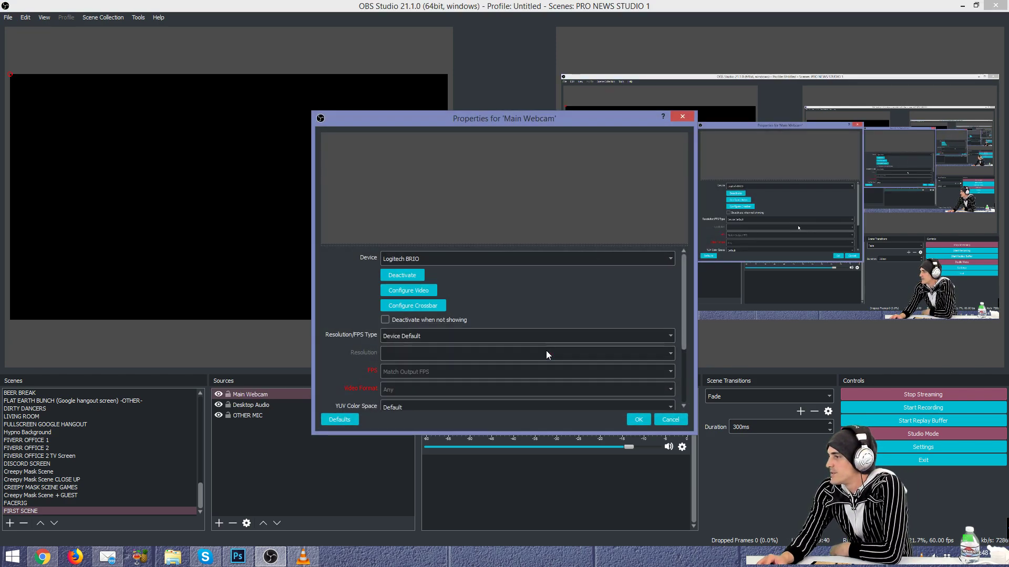
# Step: Choose Logitech BRIO as the Main Webcam device and confirm its properties
pyautogui.click(459, 260)
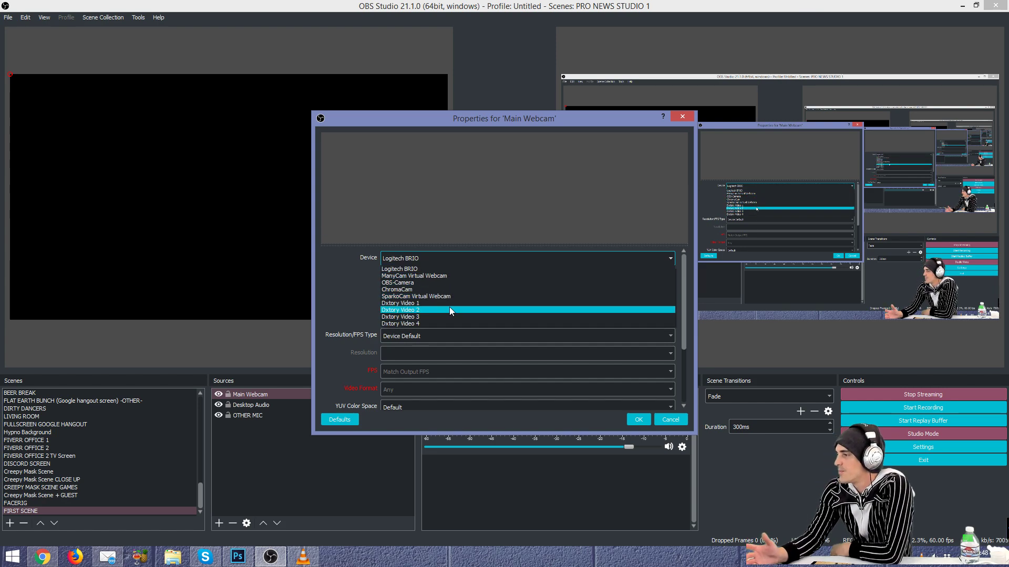
pyautogui.click(443, 270)
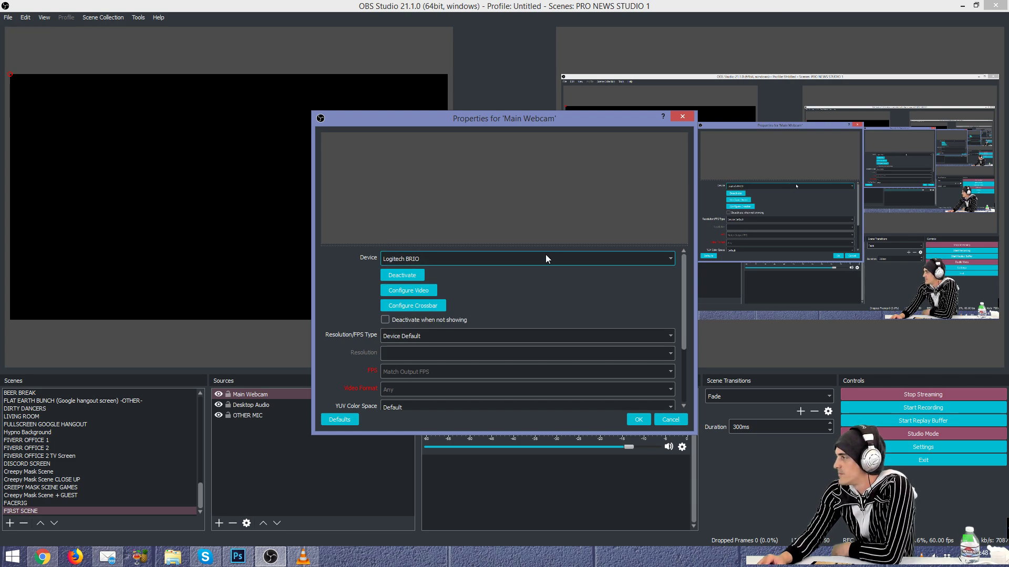
pyautogui.click(637, 418)
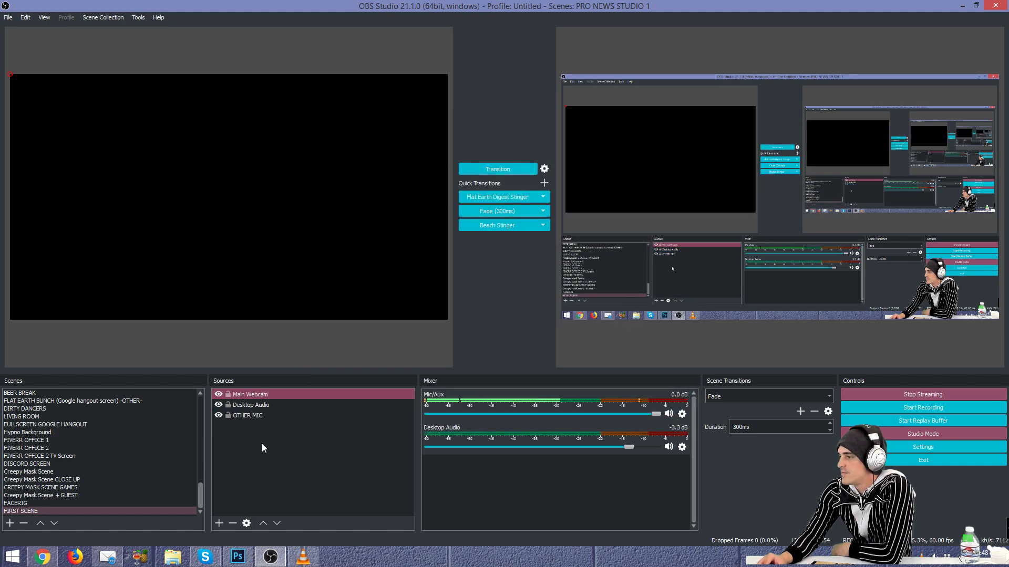
pyautogui.click(281, 448)
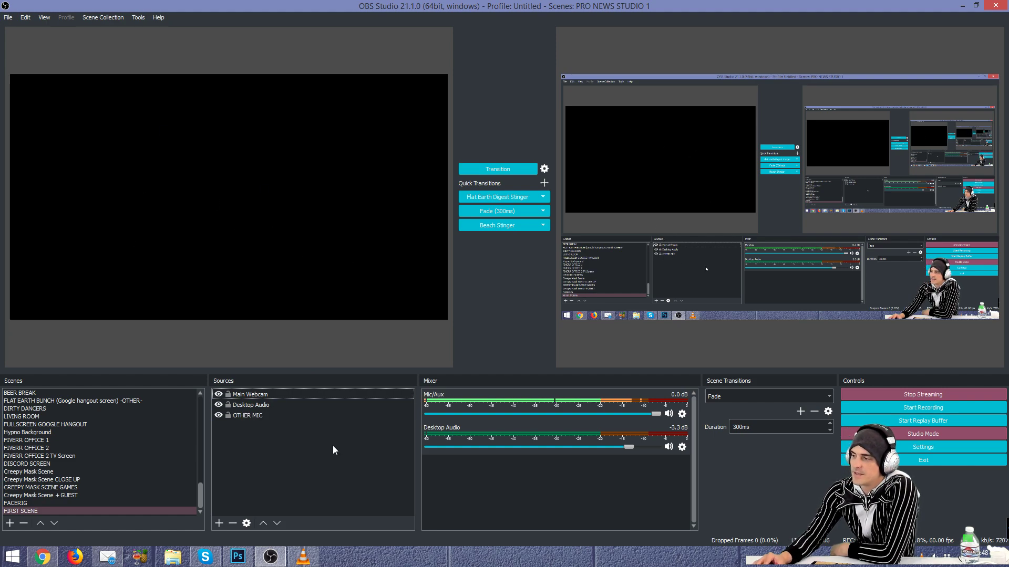
pyautogui.click(270, 394)
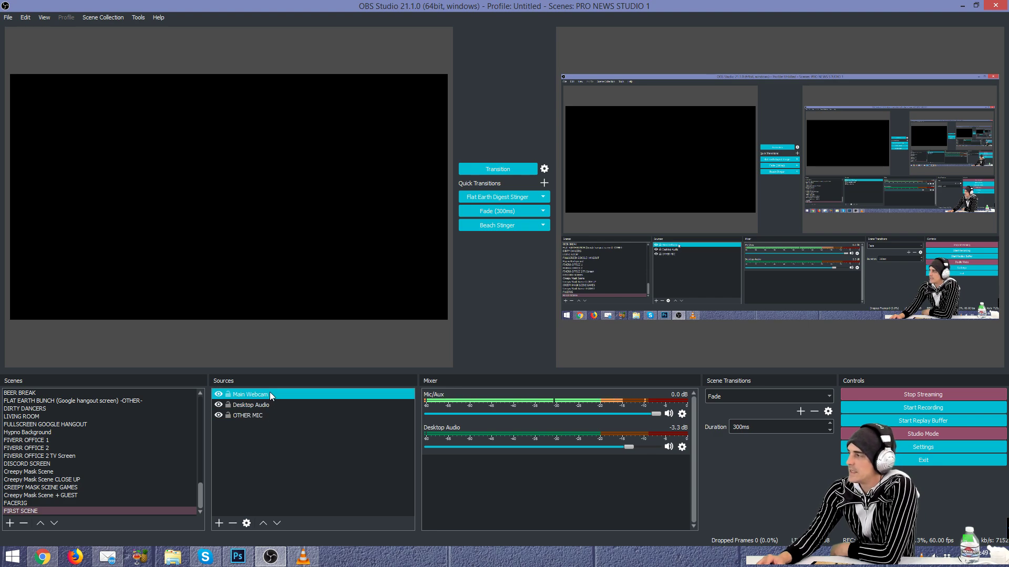
pyautogui.click(366, 335)
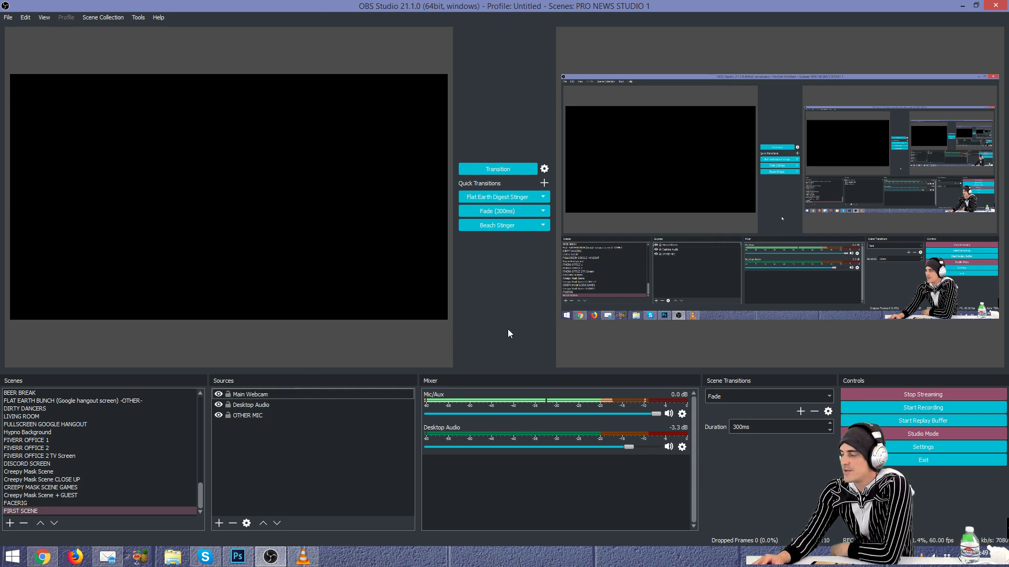
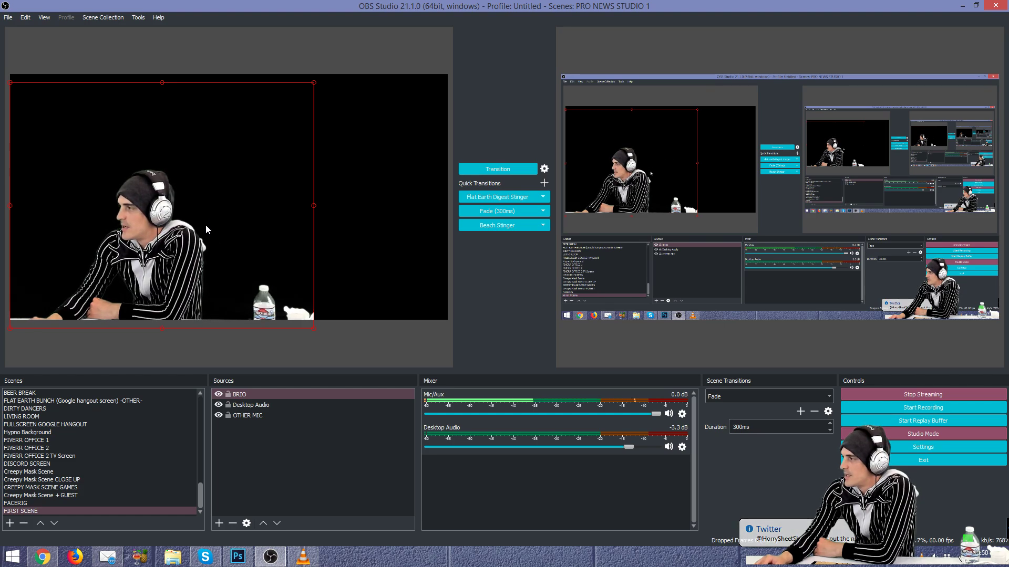
# Step: Drag the keyed BRIO webcam from the left edge toward the canvas centre, then deselect it
pyautogui.moveTo(151, 263); pyautogui.dragTo(226, 266)
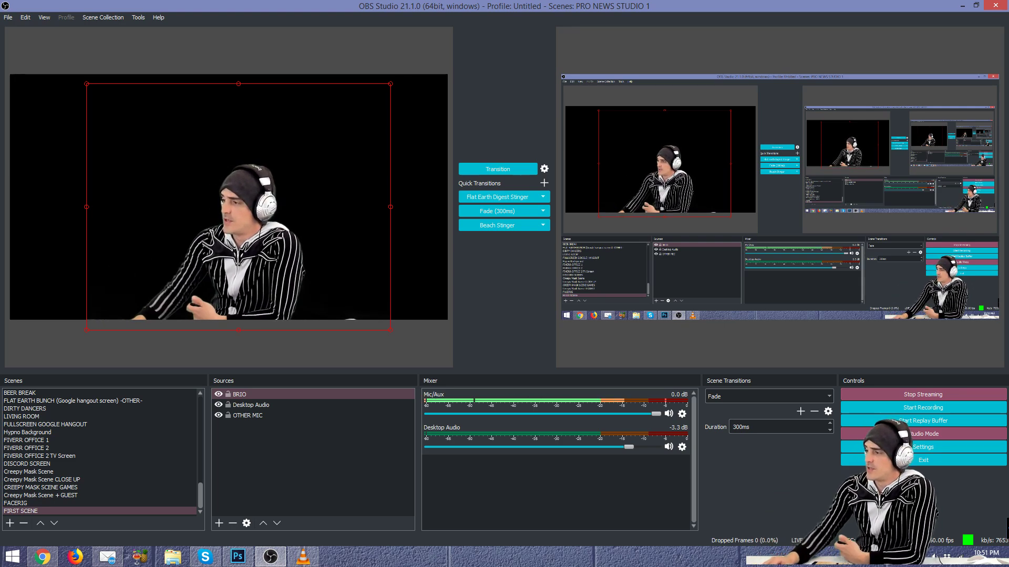
pyautogui.click(263, 453)
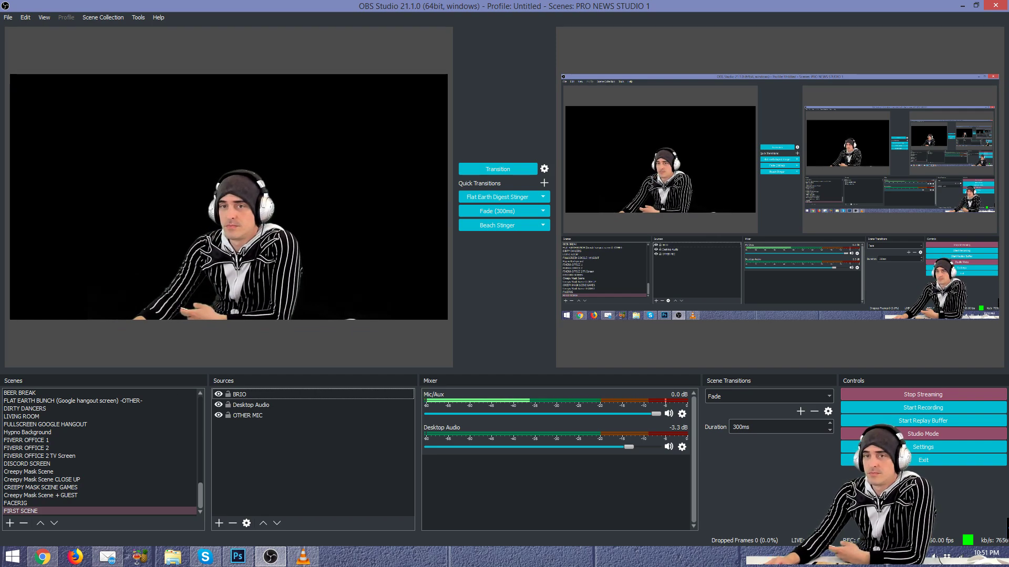
pyautogui.click(258, 441)
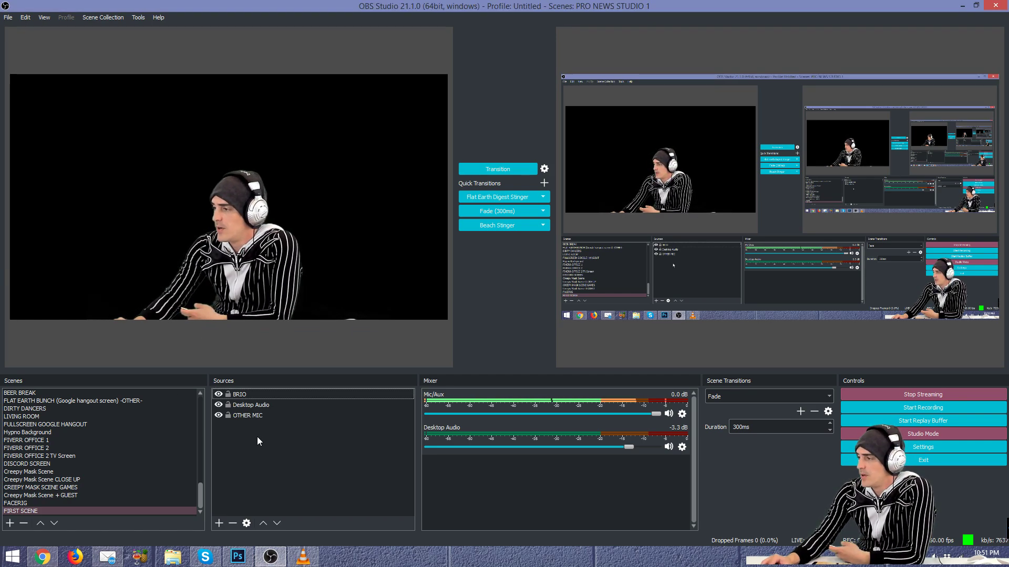
# Step: Add a Window Capture source named 'Our Browser Window' and move its Properties dialog up
pyautogui.rightClick(264, 441)
pyautogui.moveTo(279, 449)
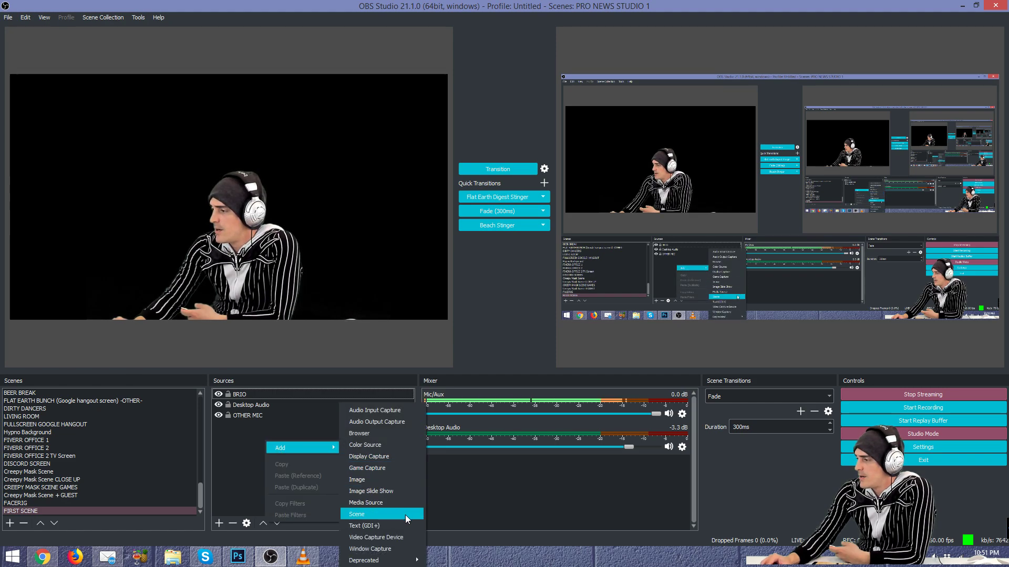
pyautogui.click(389, 550)
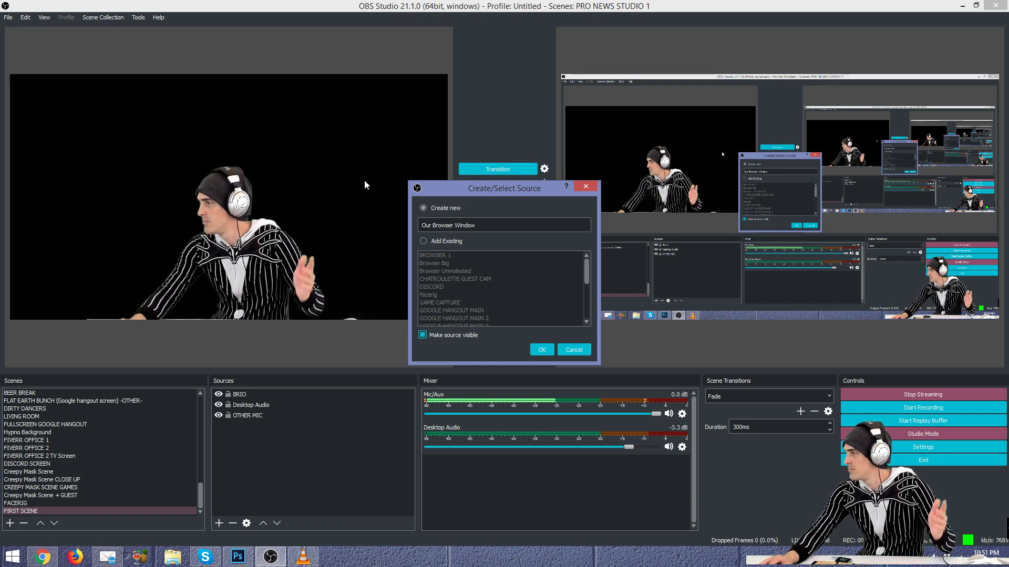
pyautogui.click(547, 349)
pyautogui.moveTo(518, 113); pyautogui.dragTo(591, 74)
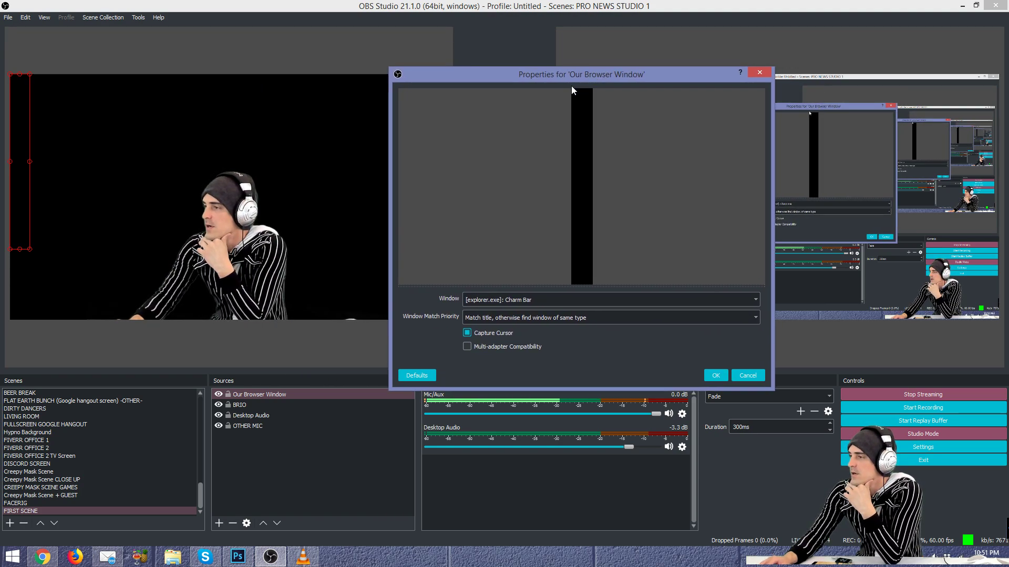
# Step: Set Our Browser Window to capture the chrome.exe Google Chrome search window
pyautogui.click(484, 301)
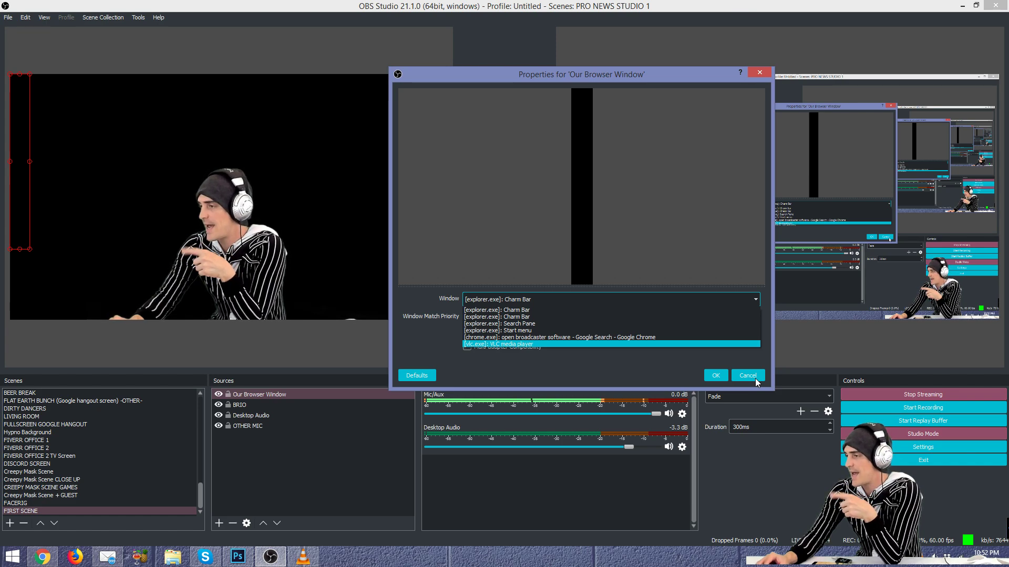
pyautogui.click(531, 338)
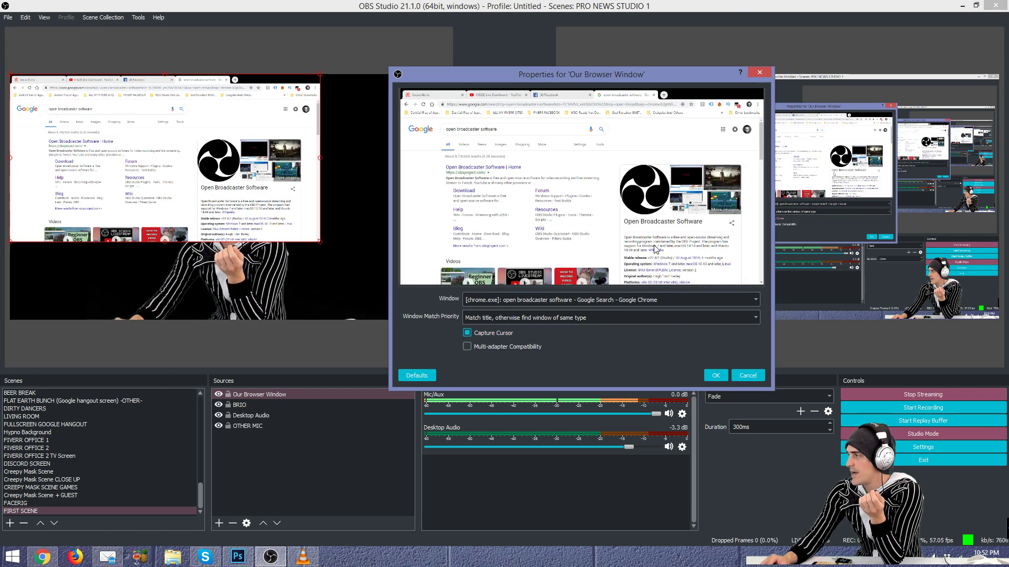
pyautogui.click(717, 376)
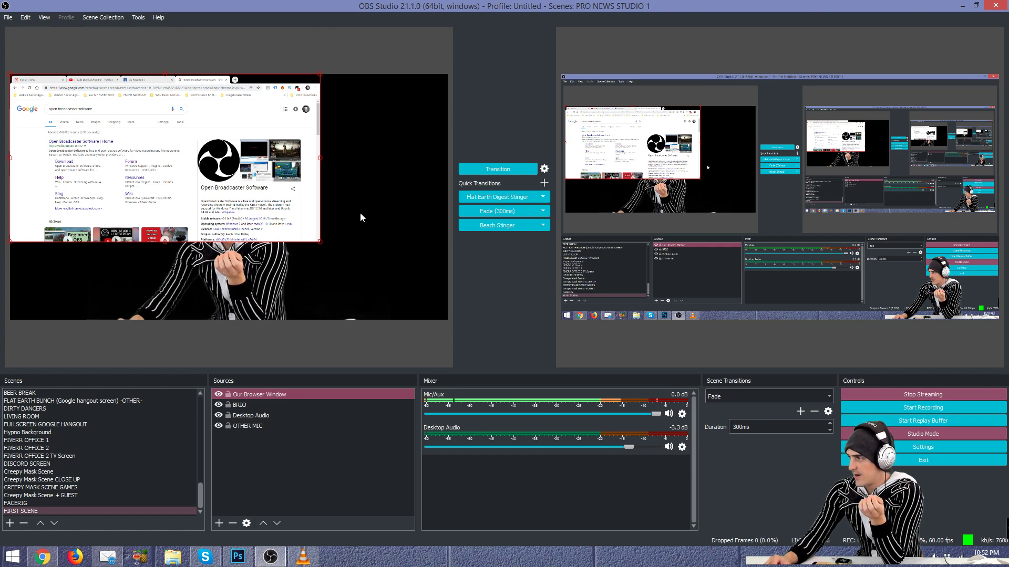
# Step: Preview the output with Fade (300ms), then move Our Browser Window below BRIO in Sources
pyautogui.click(526, 213)
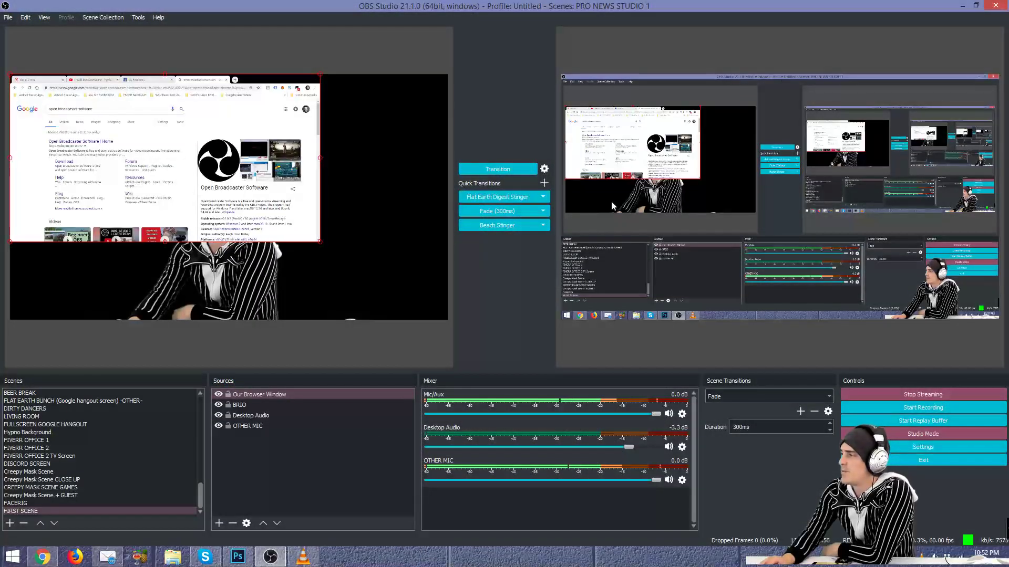
pyautogui.click(251, 415)
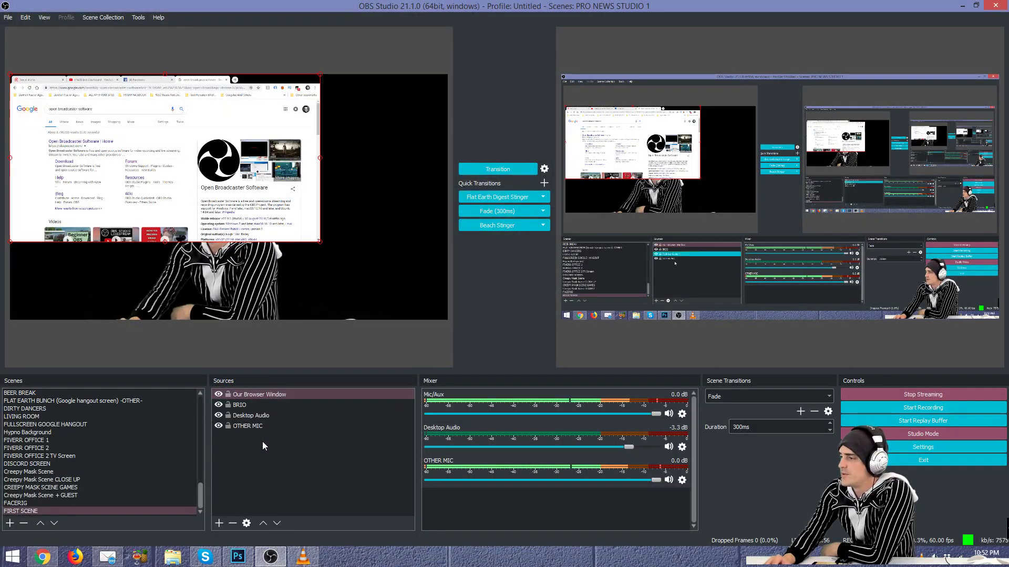
pyautogui.click(247, 405)
pyautogui.click(263, 394)
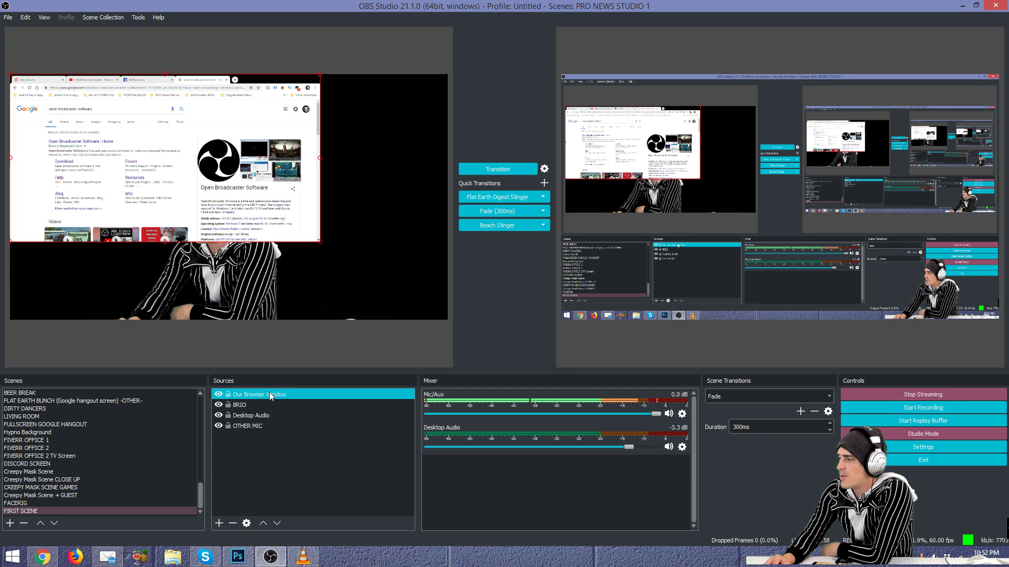
pyautogui.moveTo(282, 392); pyautogui.dragTo(278, 409)
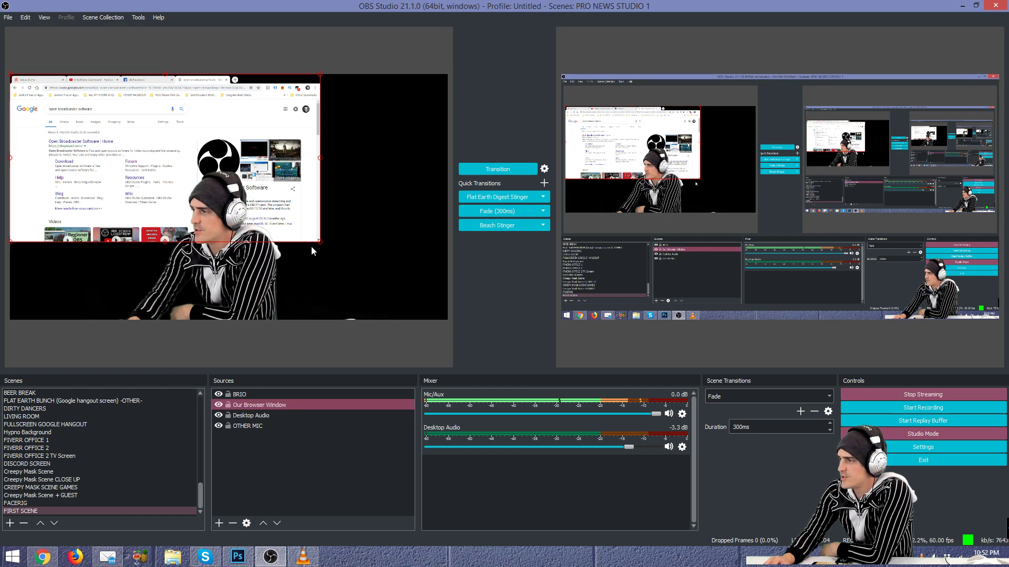
# Step: Stretch the Chrome capture to fill the canvas and send it live with Fade (300ms)
pyautogui.moveTo(320, 243); pyautogui.dragTo(357, 261)
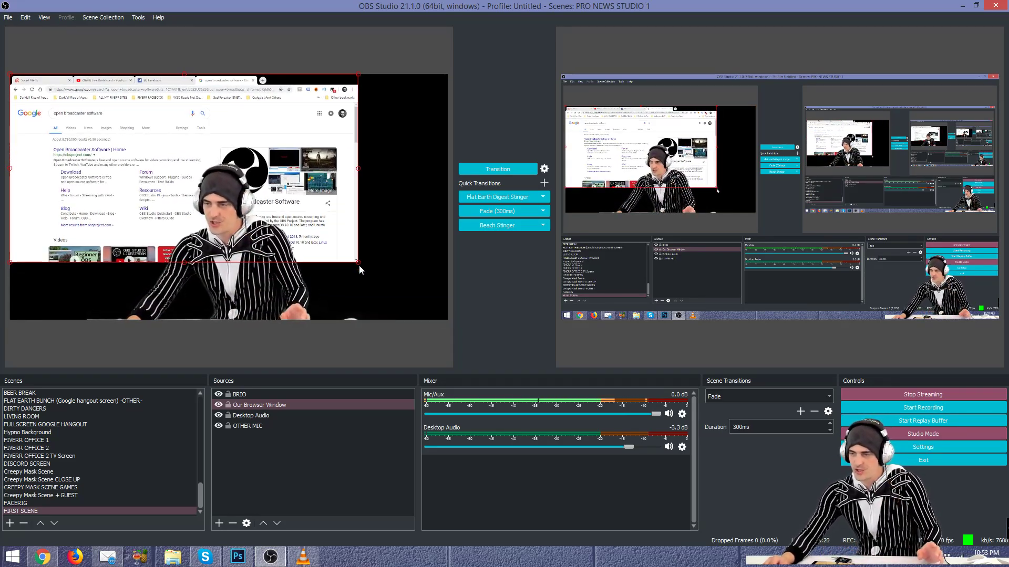
pyautogui.moveTo(358, 262); pyautogui.dragTo(448, 320)
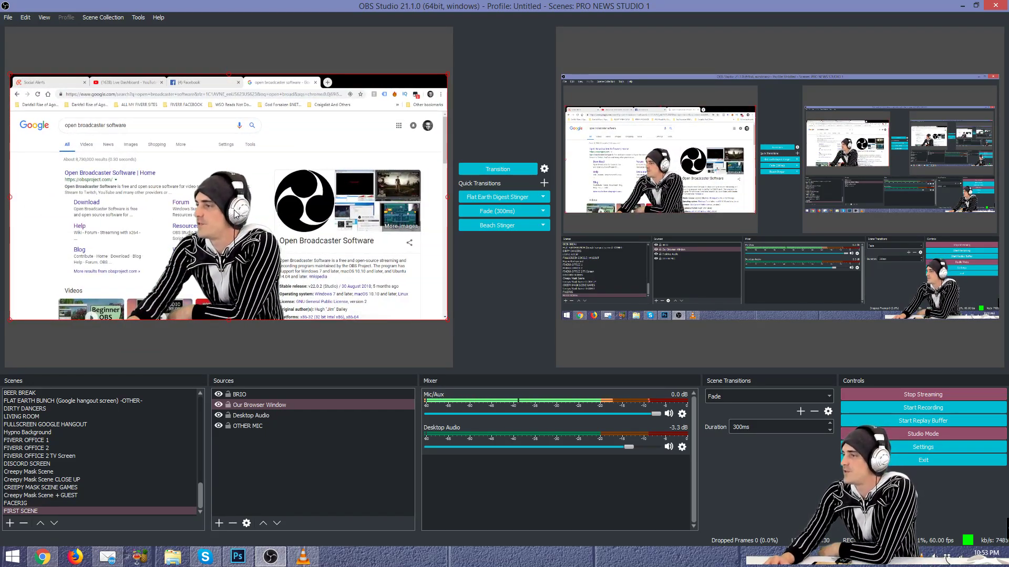
pyautogui.click(509, 211)
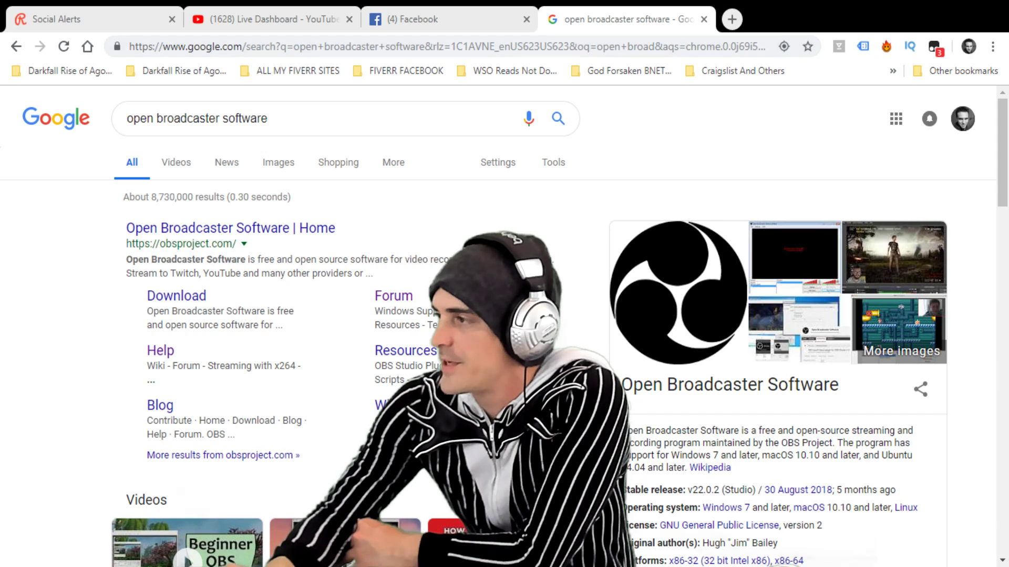
# Step: Fade back to the editing view and bring up the Windows speaker volume popup
pyautogui.click(499, 212)
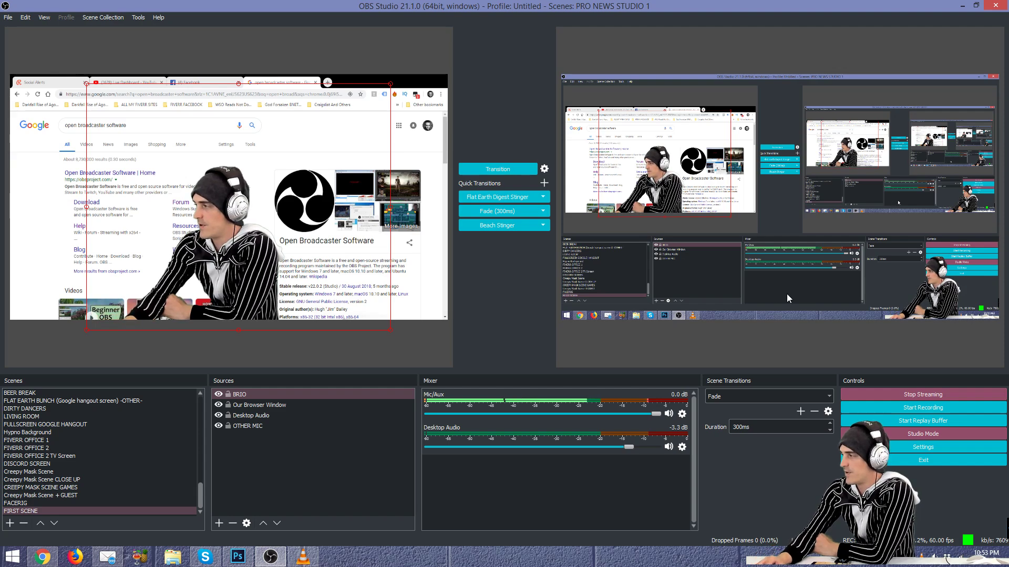
pyautogui.click(972, 405)
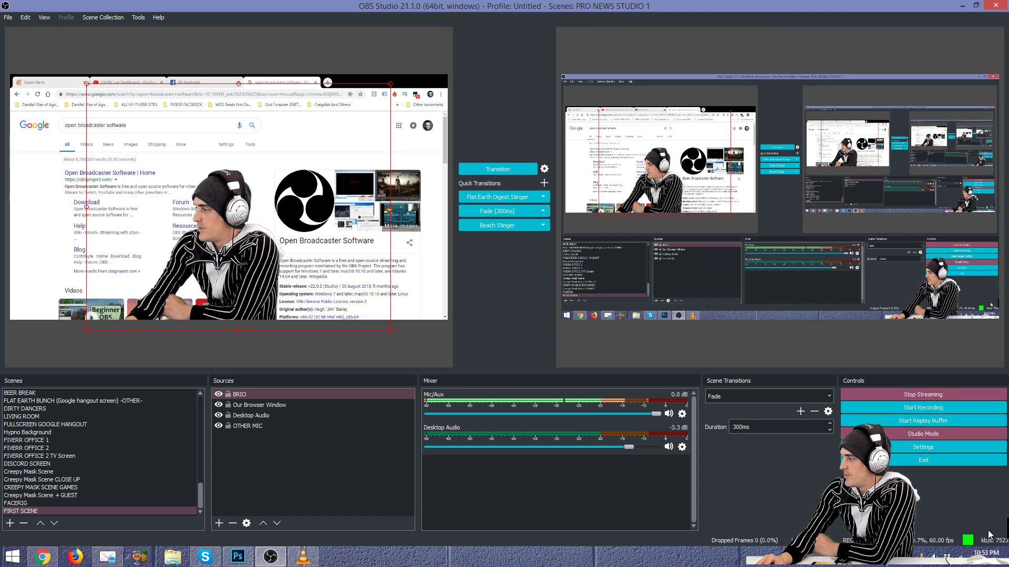
pyautogui.click(935, 557)
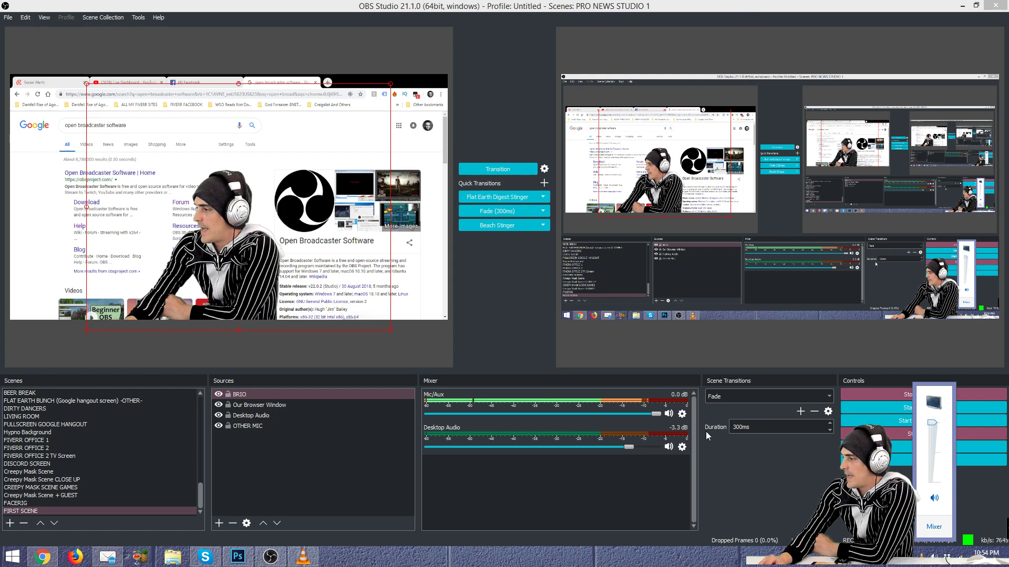
# Step: Open the full Windows Volume Mixer, scroll its app list back left, then close it
pyautogui.click(597, 478)
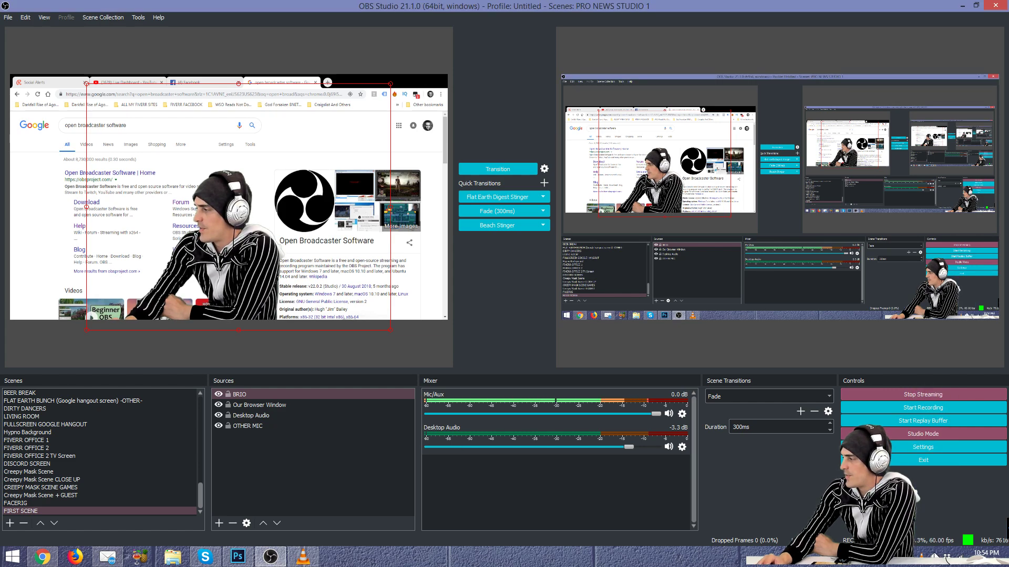
pyautogui.click(934, 556)
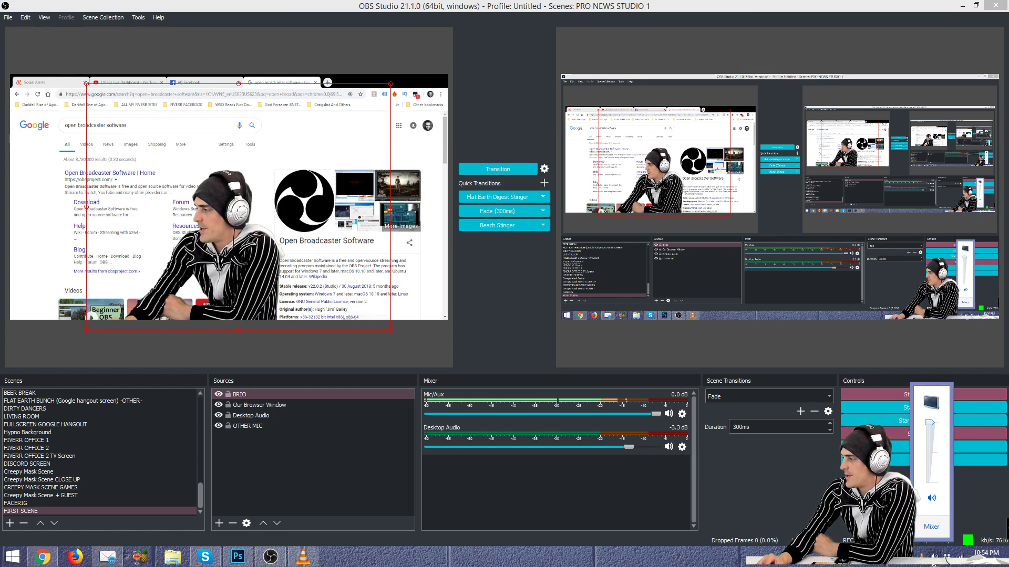
pyautogui.click(931, 529)
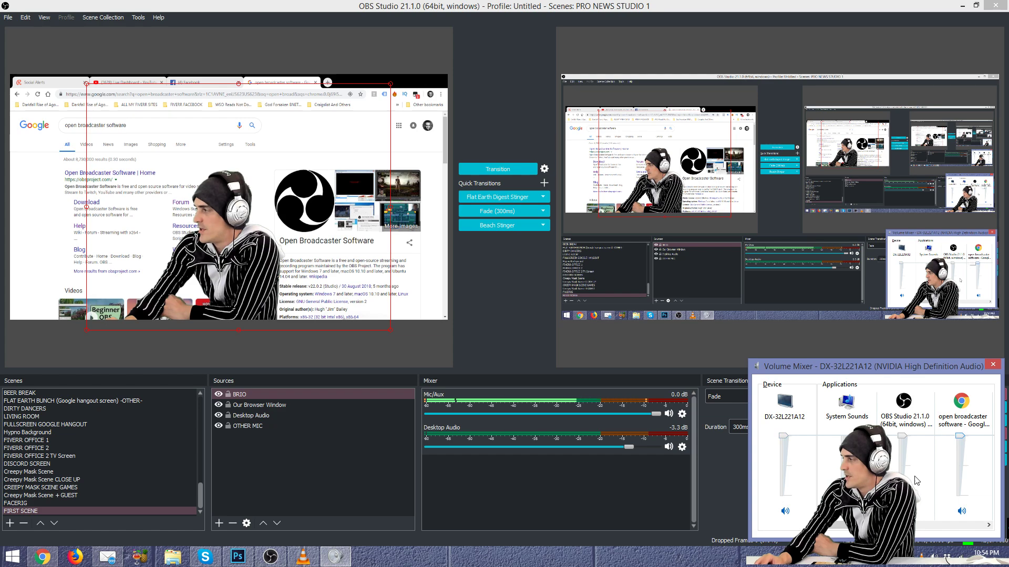
pyautogui.click(921, 524)
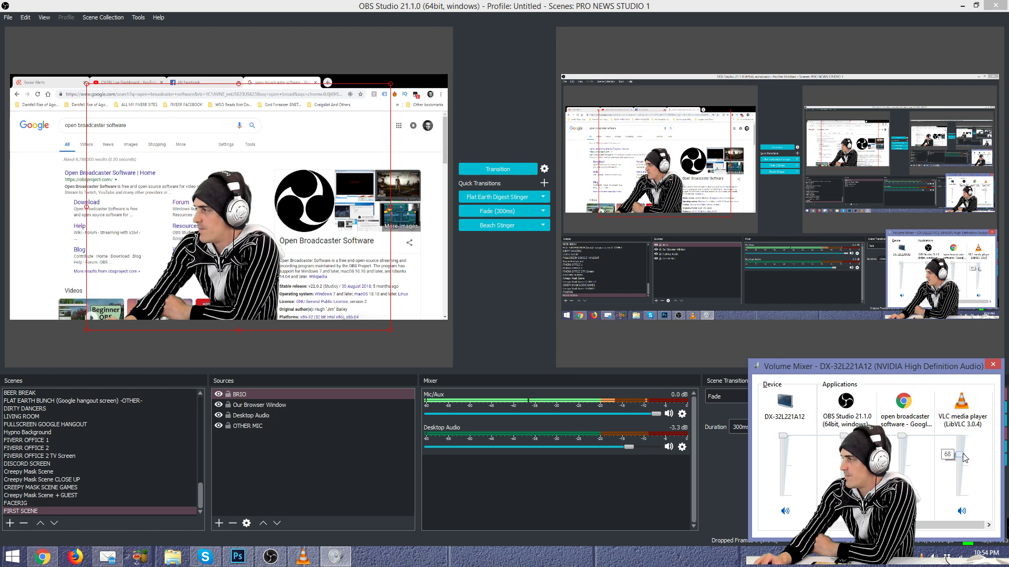
pyautogui.moveTo(941, 524); pyautogui.dragTo(857, 525)
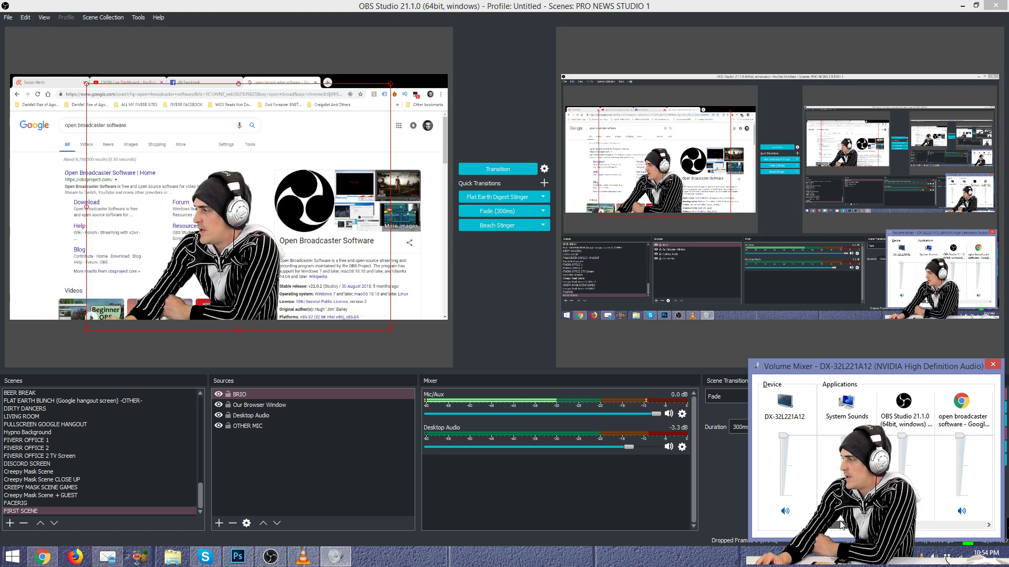
pyautogui.click(992, 365)
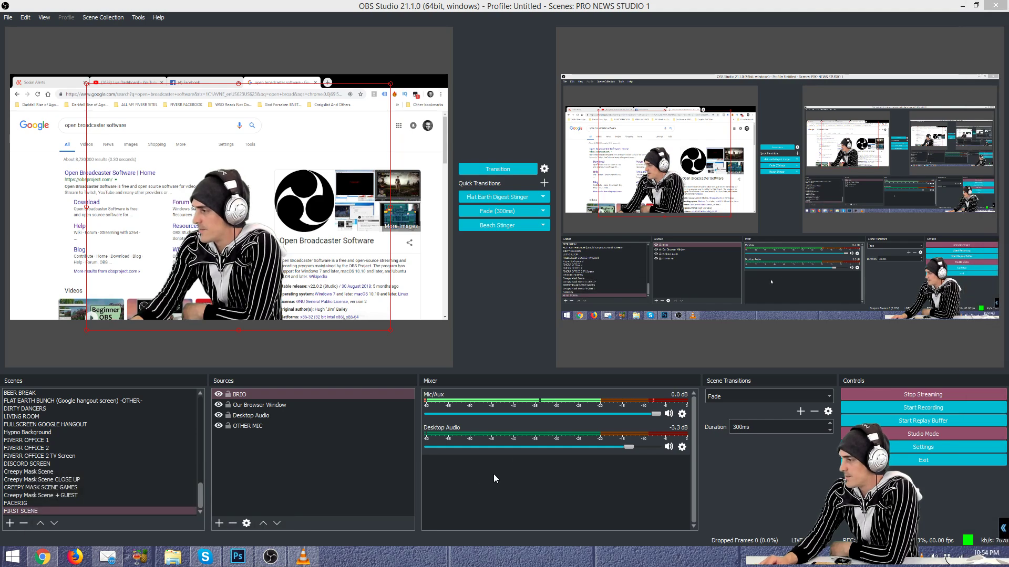
# Step: Nudge the Desktop Audio fader from -3.3 dB down to -3.6 dB
pyautogui.moveTo(633, 447); pyautogui.dragTo(631, 447)
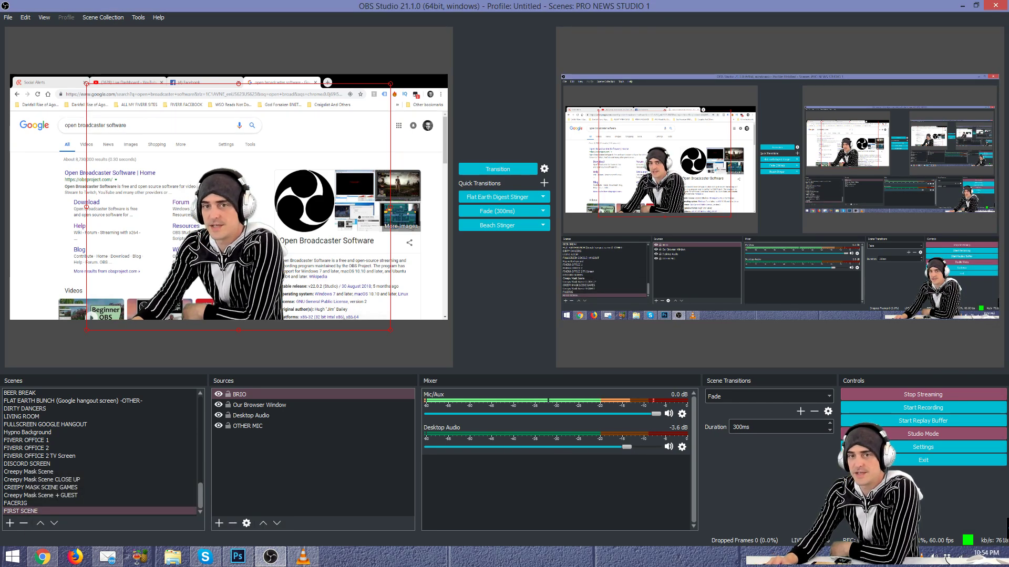
# Step: In the captured Chrome, search 'youtube', then 'the horry sheet show live', and open the video
pyautogui.click(125, 98)
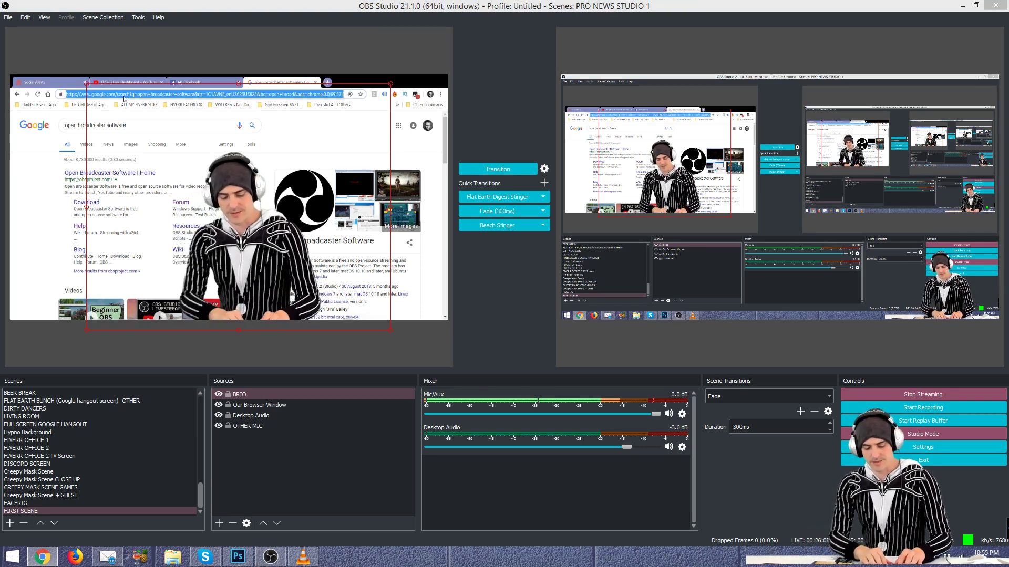
pyautogui.write('youtube')
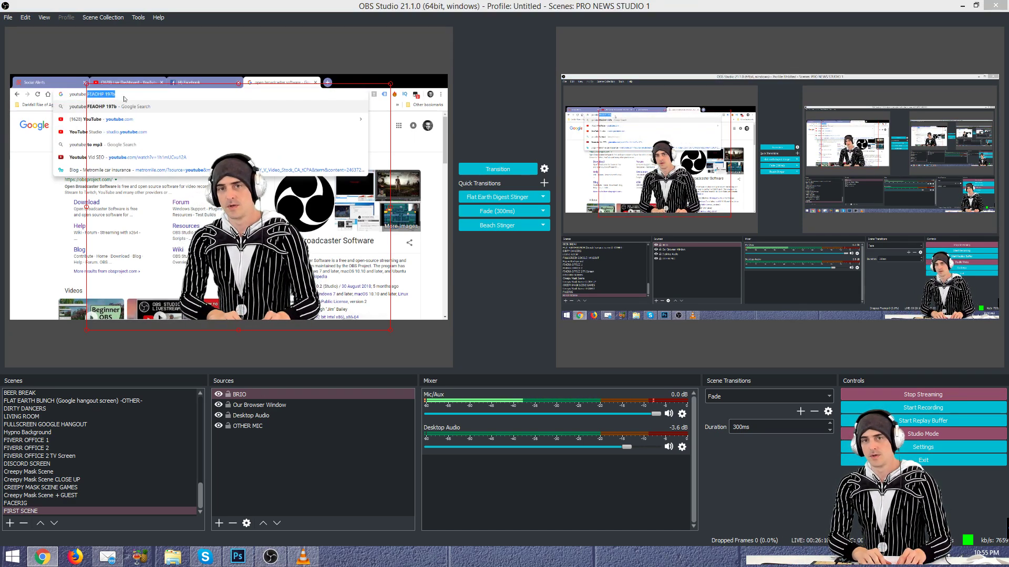
pyautogui.press('Return')
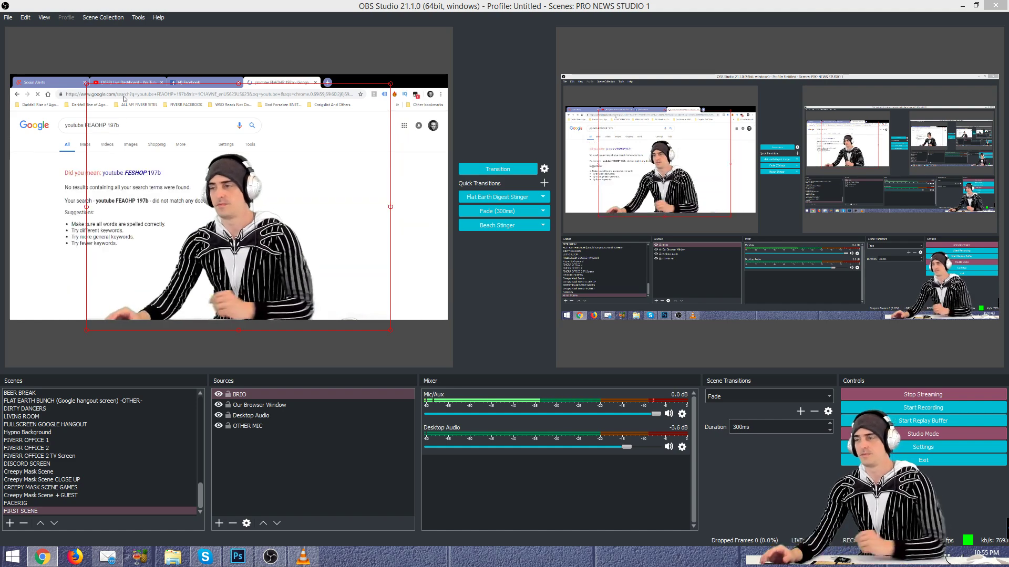
pyautogui.tripleClick(120, 127)
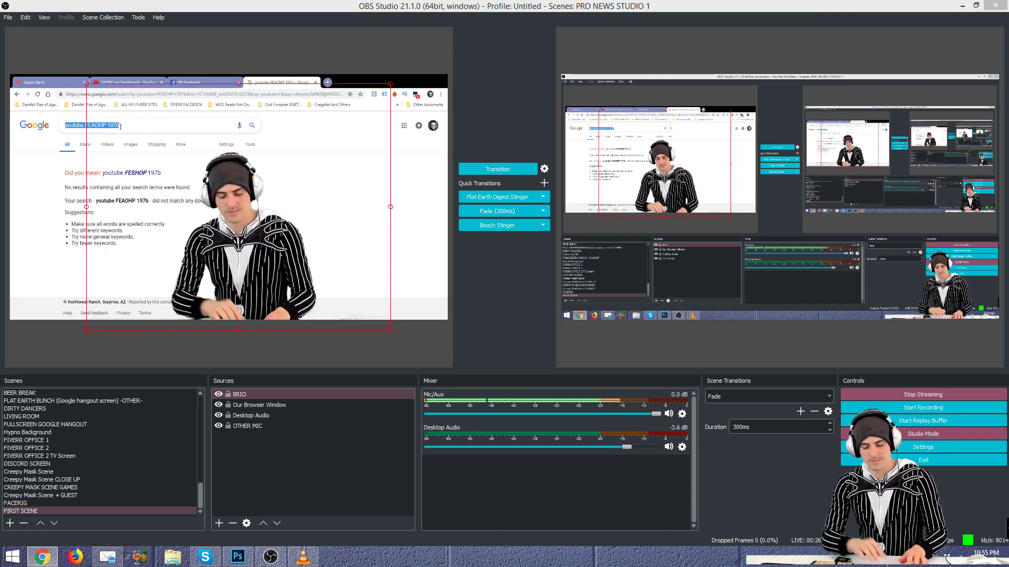
pyautogui.write('the horry she')
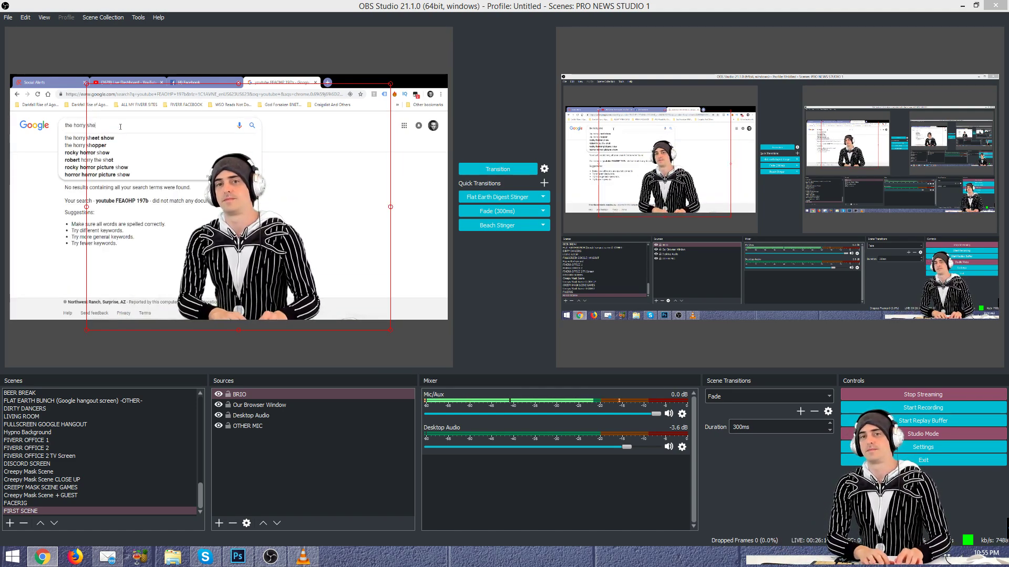
pyautogui.write('et show live')
pyautogui.press('Return')
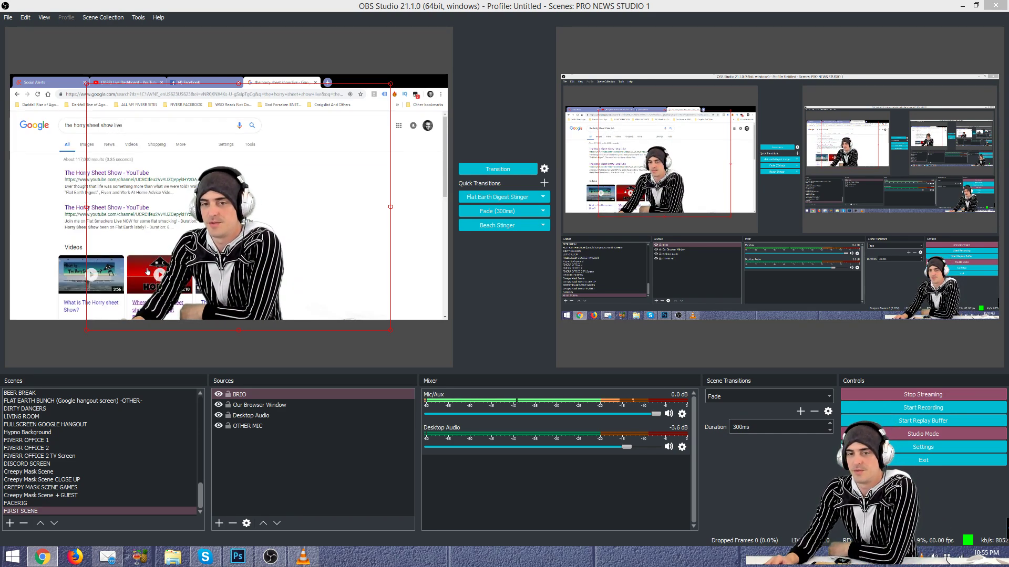
pyautogui.click(149, 272)
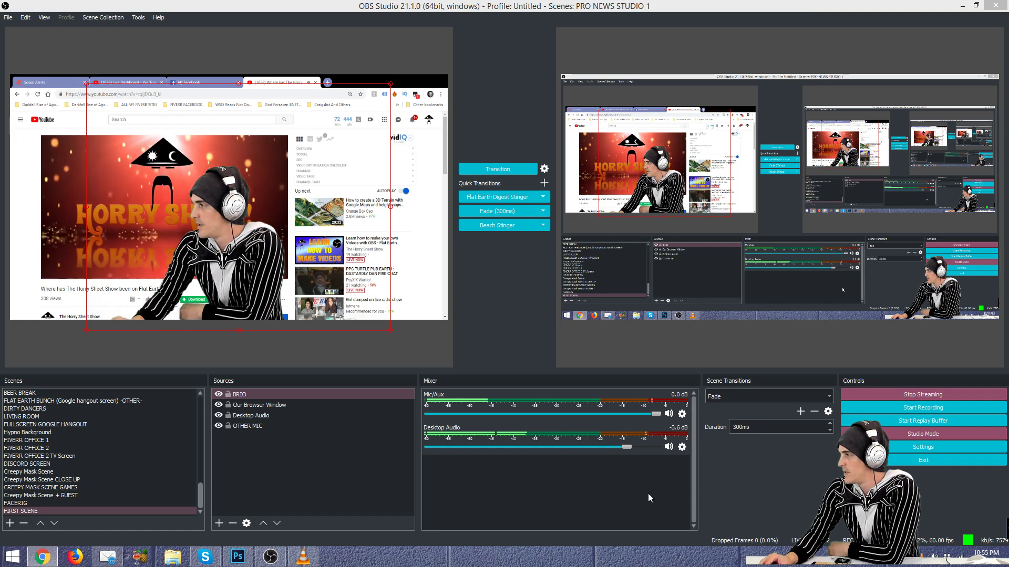
# Step: Pause and resume the captured YouTube video several times, leaving it paused
pyautogui.click(179, 185)
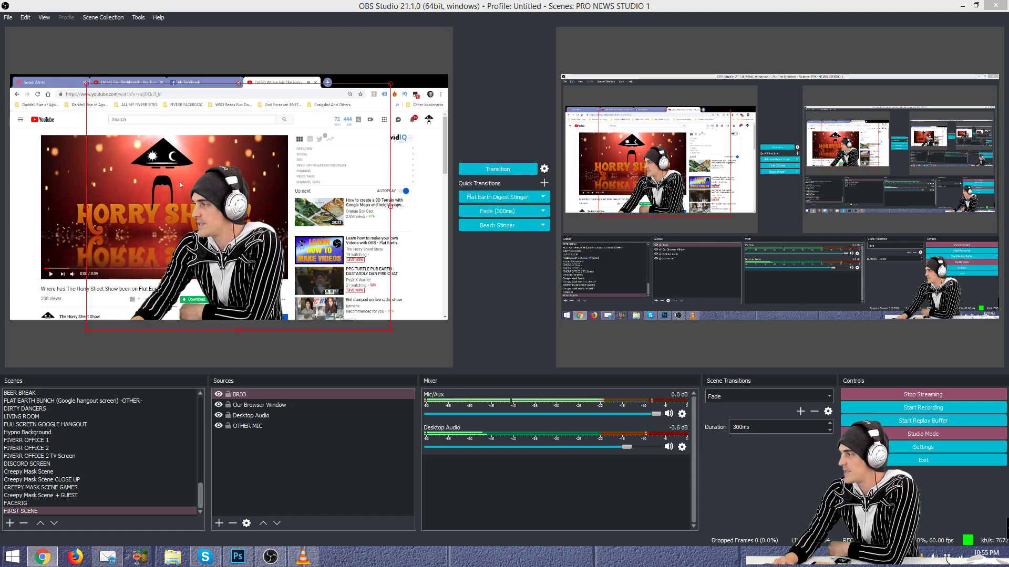
pyautogui.click(179, 185)
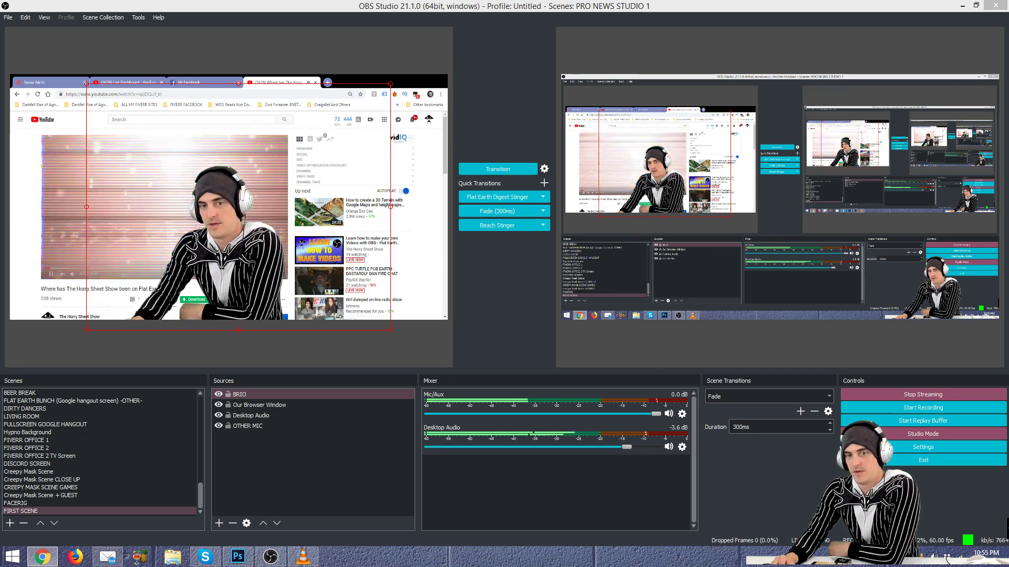
pyautogui.click(154, 205)
pyautogui.click(153, 204)
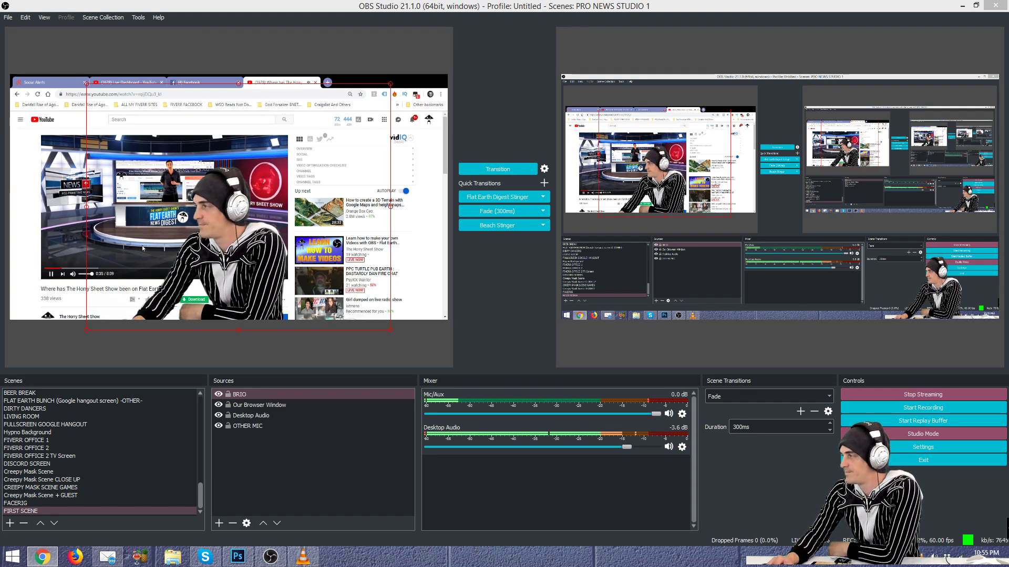
pyautogui.click(52, 274)
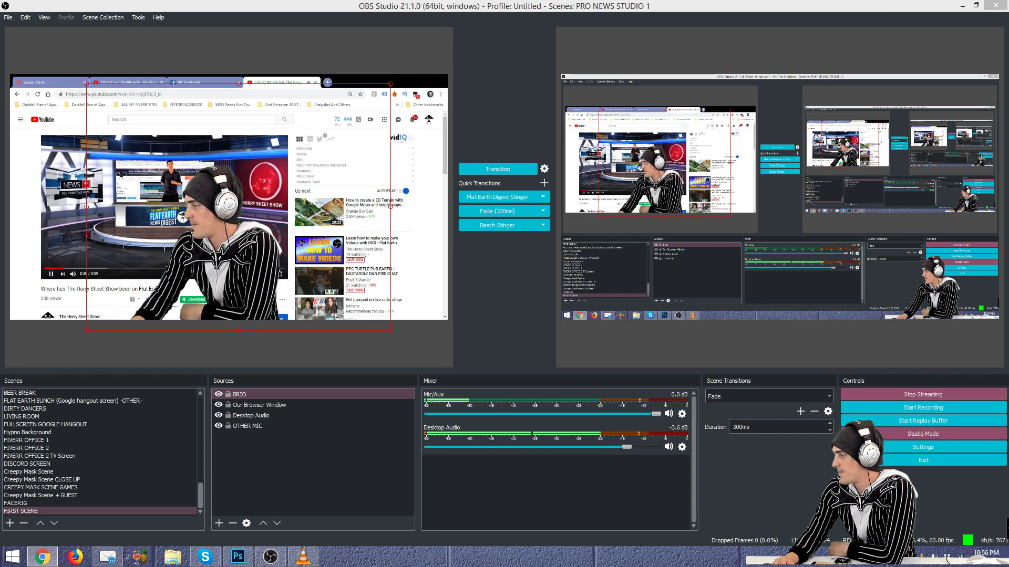
# Step: Raise the Desktop Audio fader, resume the video, and settle the level near -2.5 dB
pyautogui.moveTo(628, 447); pyautogui.dragTo(642, 446)
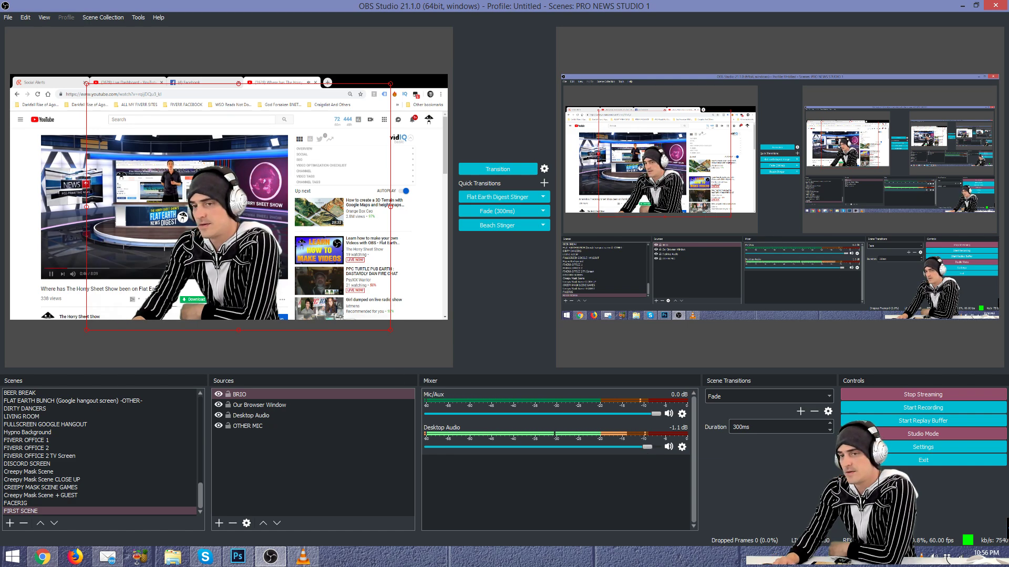
pyautogui.click(172, 207)
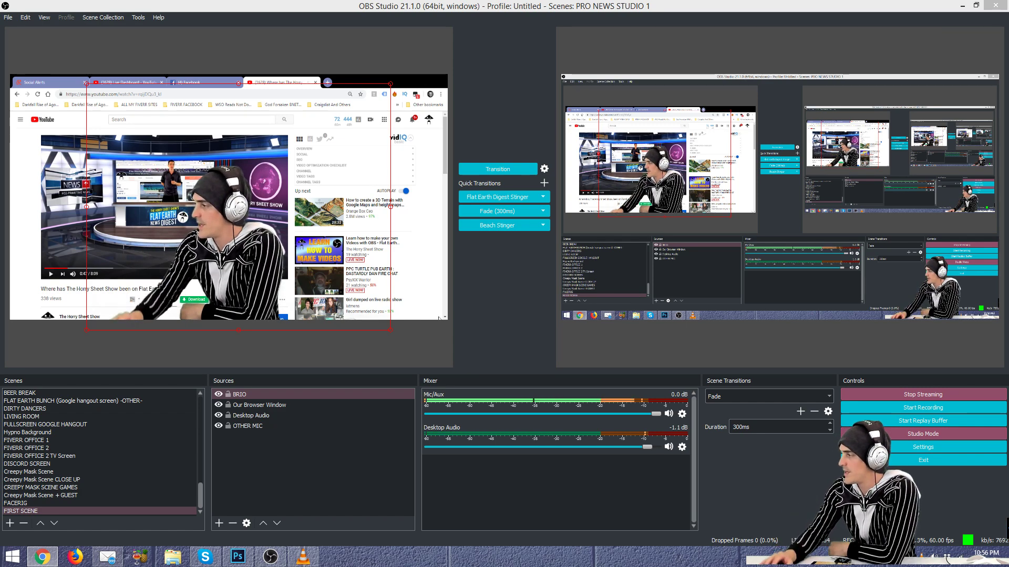
pyautogui.moveTo(646, 447); pyautogui.dragTo(638, 448)
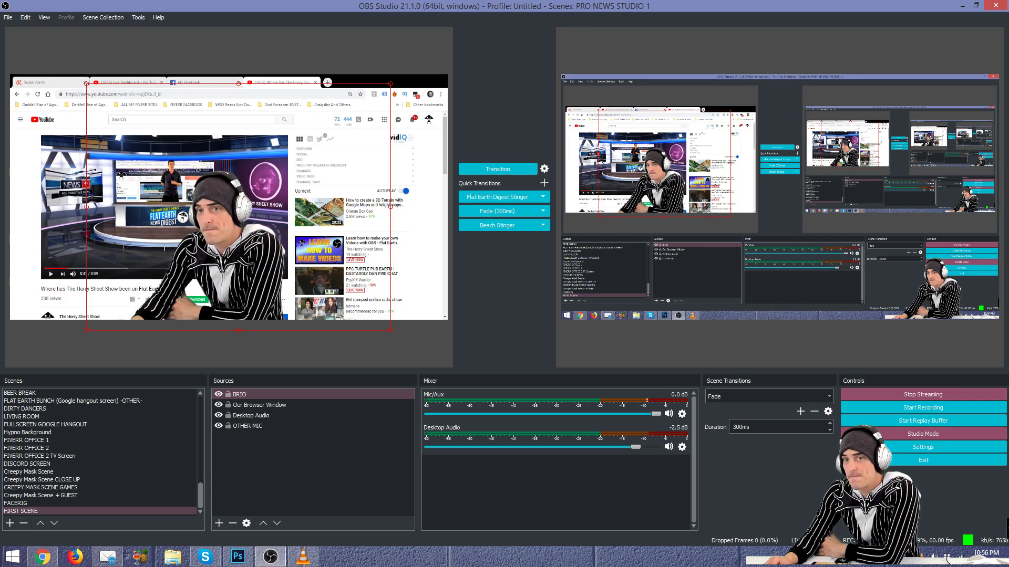
# Step: Show the Facebook page and then the live dashboard in Chrome, then fade to LIVING ROOM in 300 ms
pyautogui.click(193, 85)
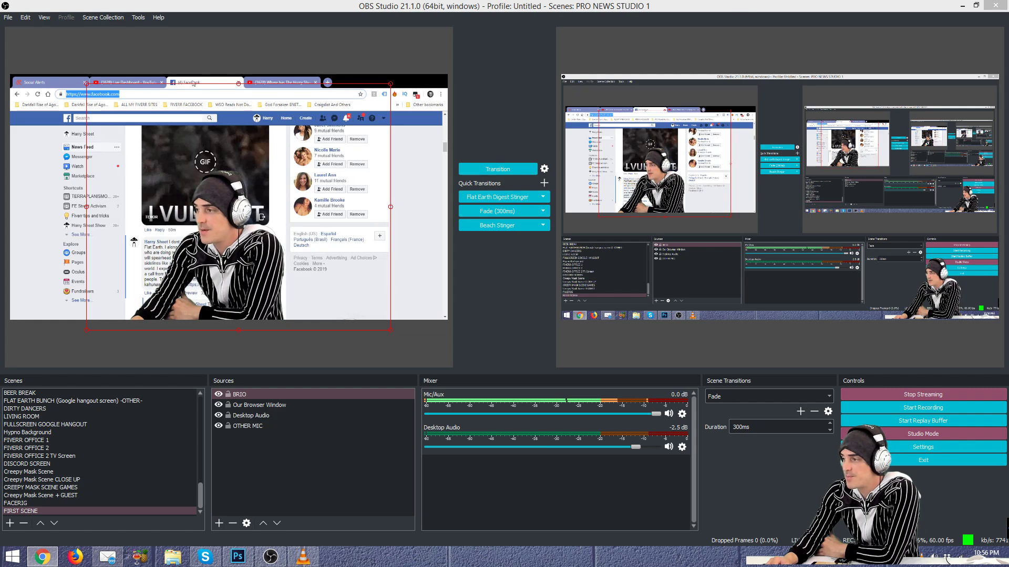
pyautogui.click(122, 83)
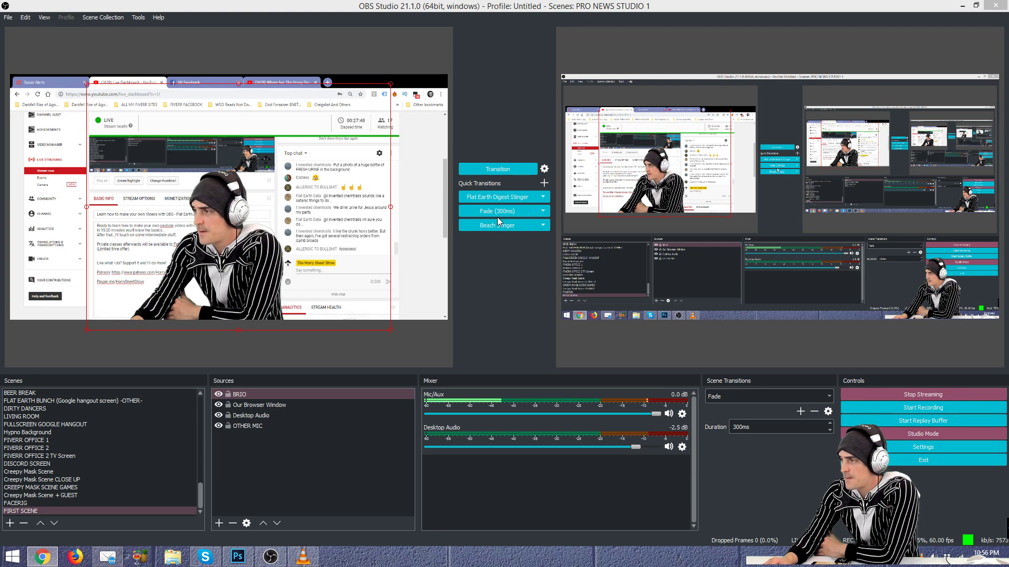
pyautogui.click(78, 416)
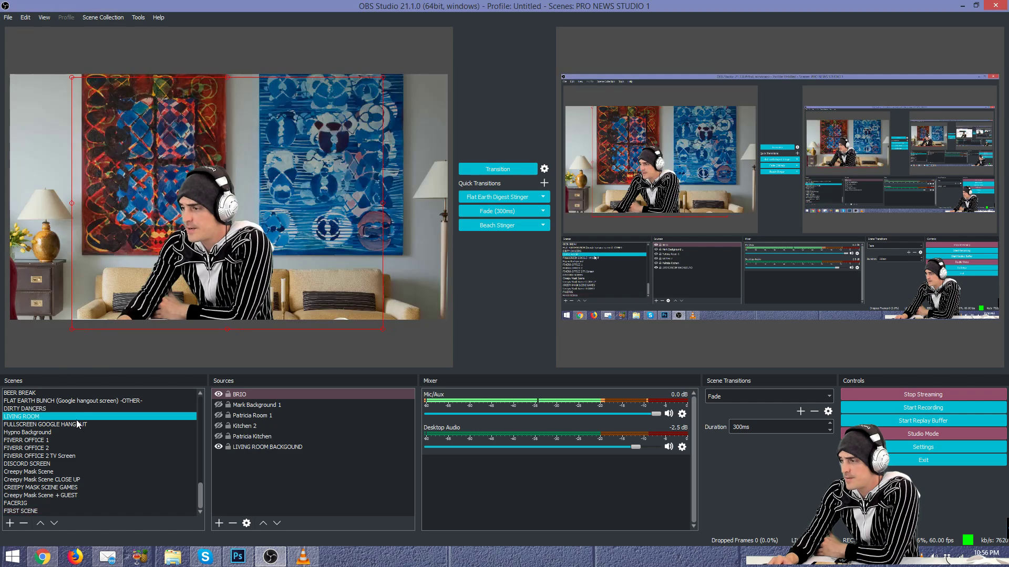
pyautogui.click(510, 211)
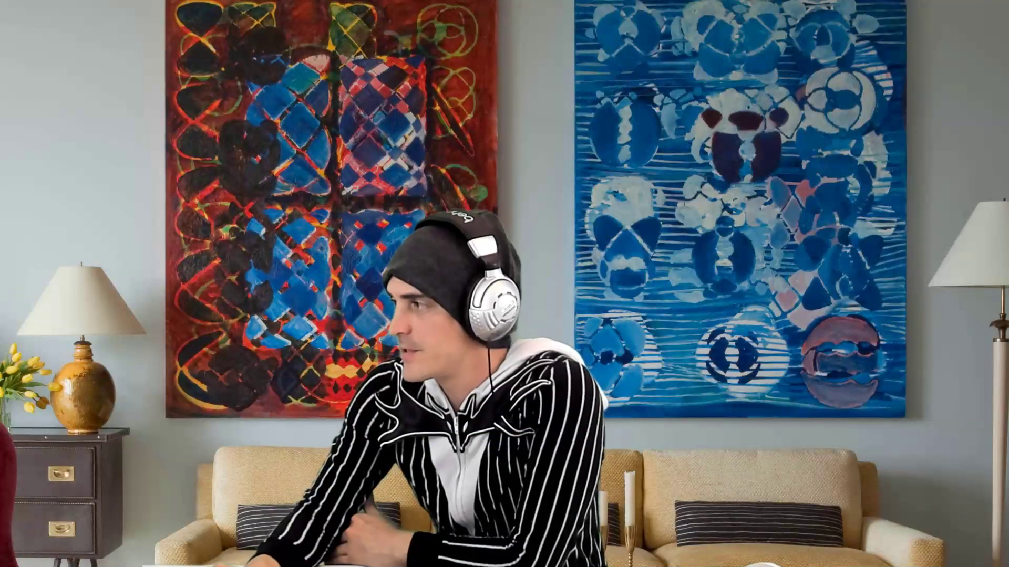
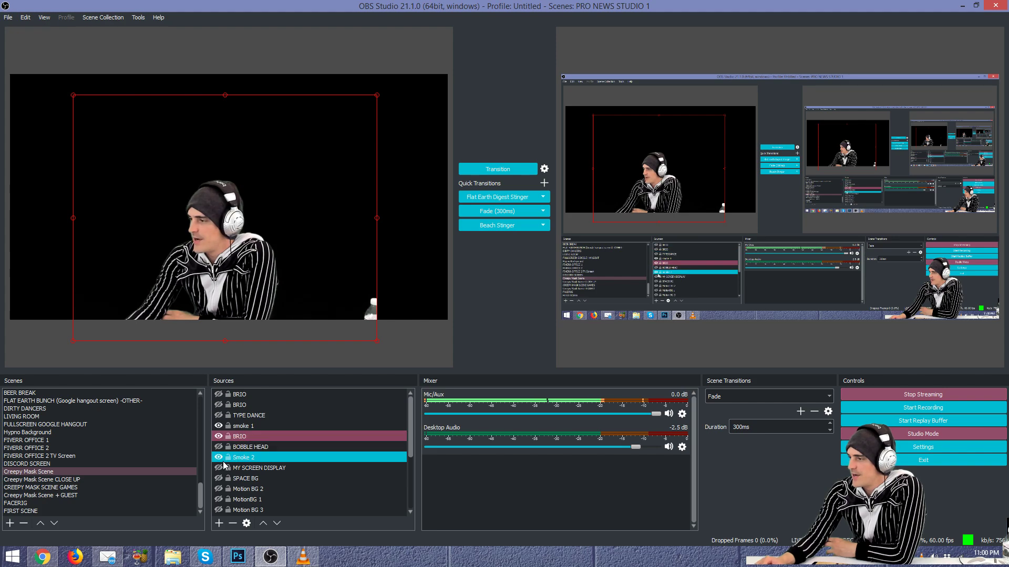
# Step: Unhide the top two BRIO copies, fade the scene live in 300 ms, and select the main BRIO
pyautogui.click(219, 441)
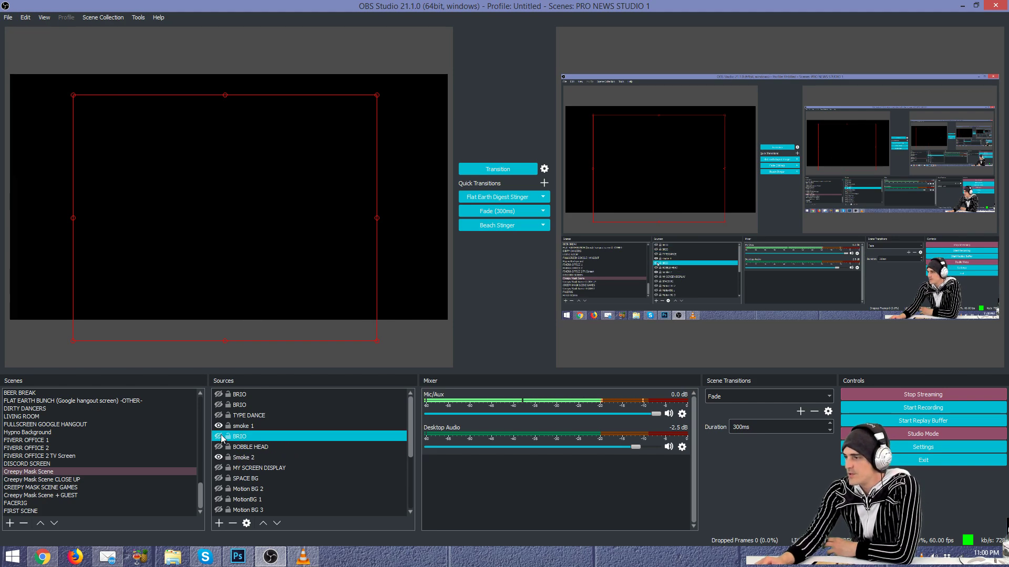
pyautogui.click(224, 397)
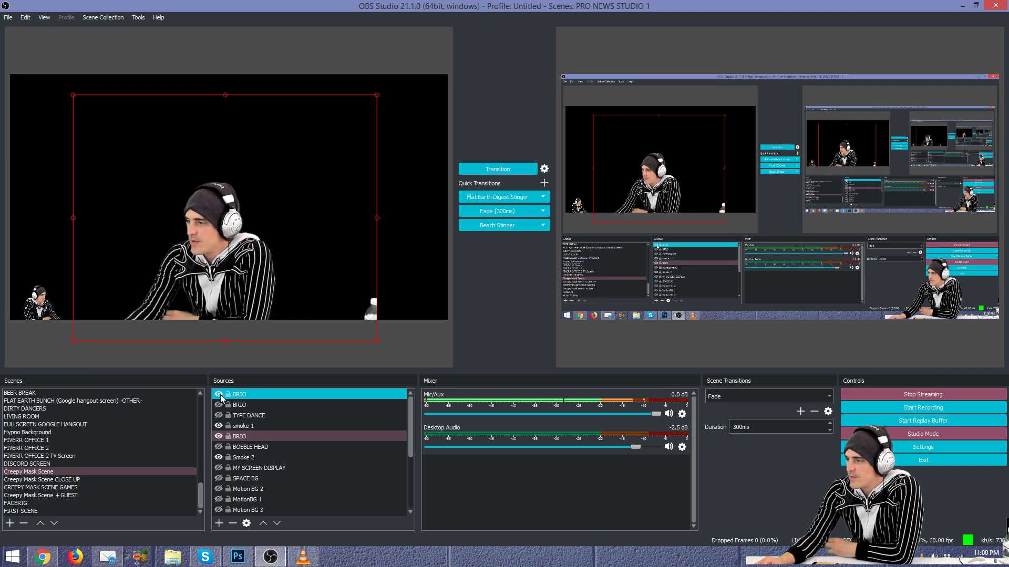
pyautogui.click(221, 408)
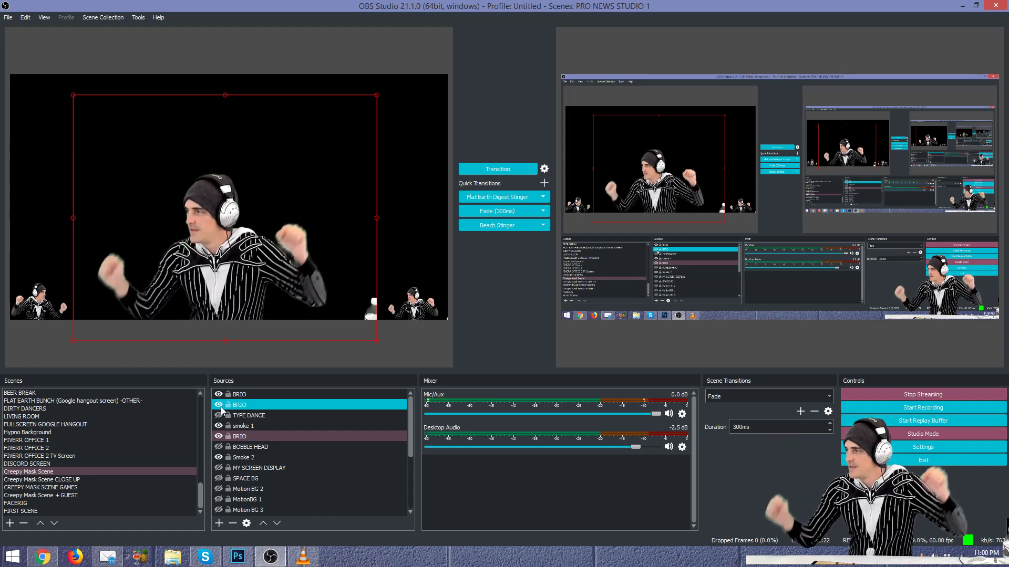
pyautogui.click(526, 213)
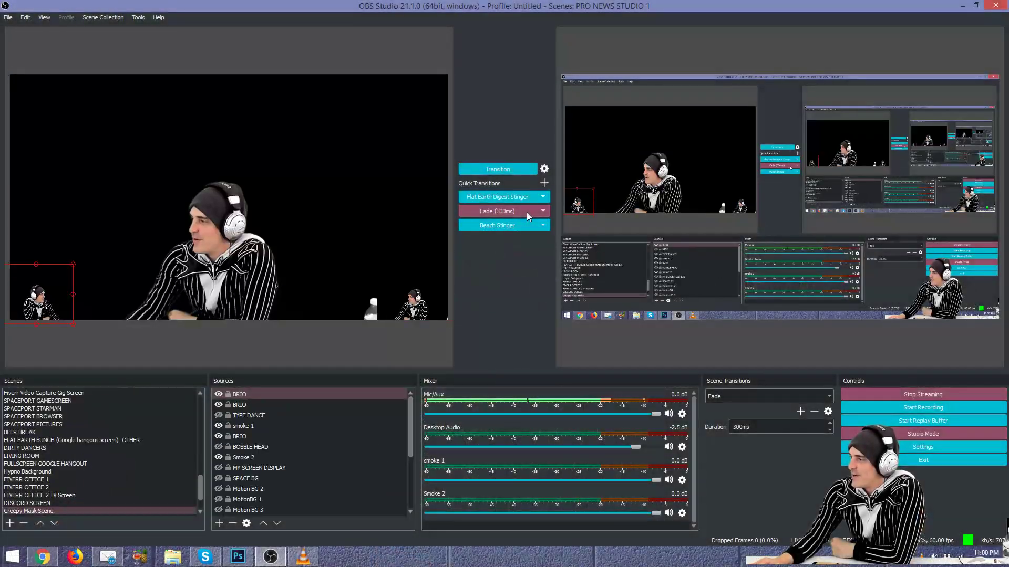
pyautogui.click(245, 436)
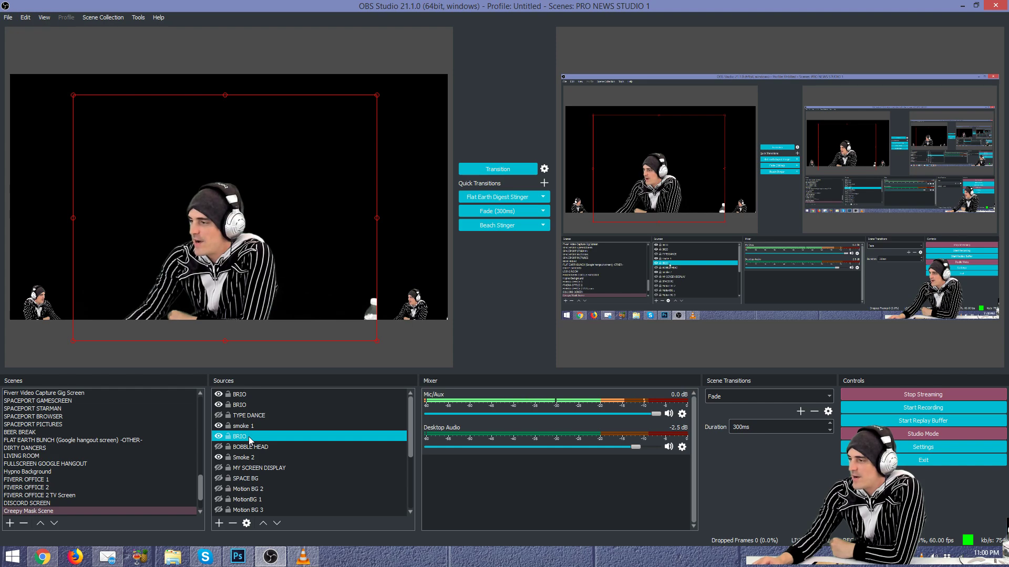
# Step: Open the BRIO filters, switch off Crop/Pad and Chroma Key, and enlarge the filters window
pyautogui.rightClick(248, 436)
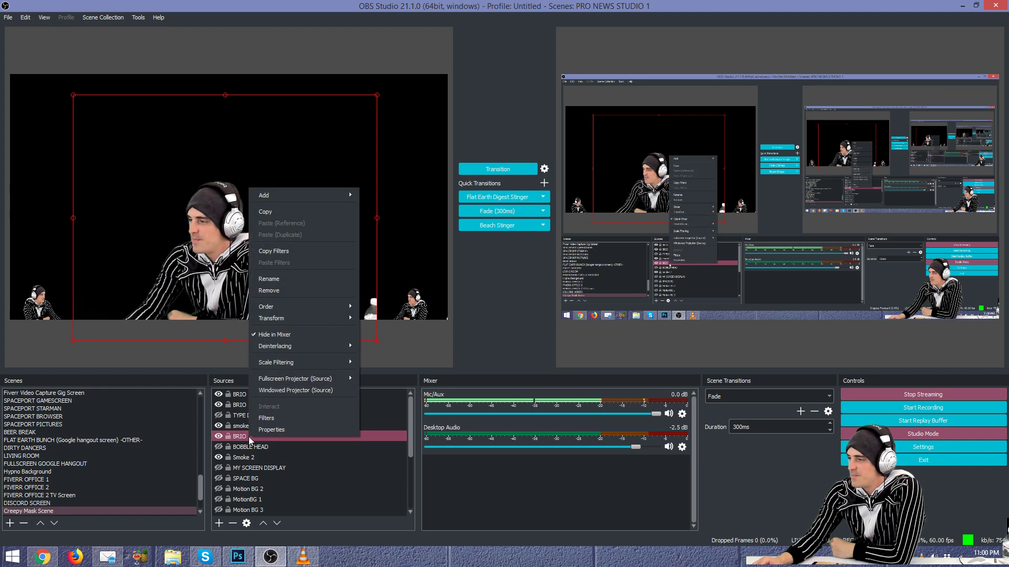
pyautogui.click(276, 420)
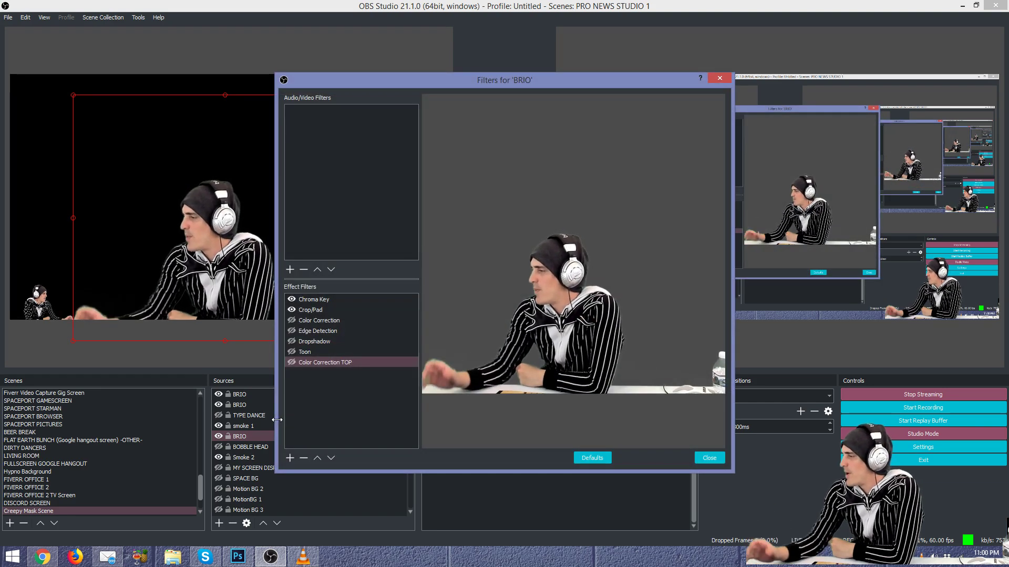
pyautogui.moveTo(513, 86); pyautogui.dragTo(383, 80)
pyautogui.click(175, 306)
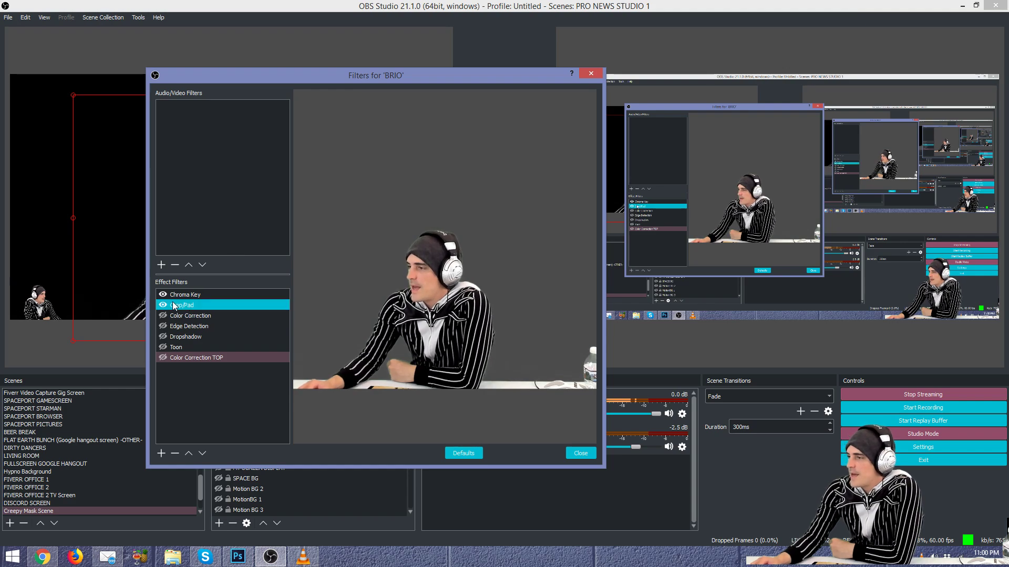
pyautogui.click(164, 305)
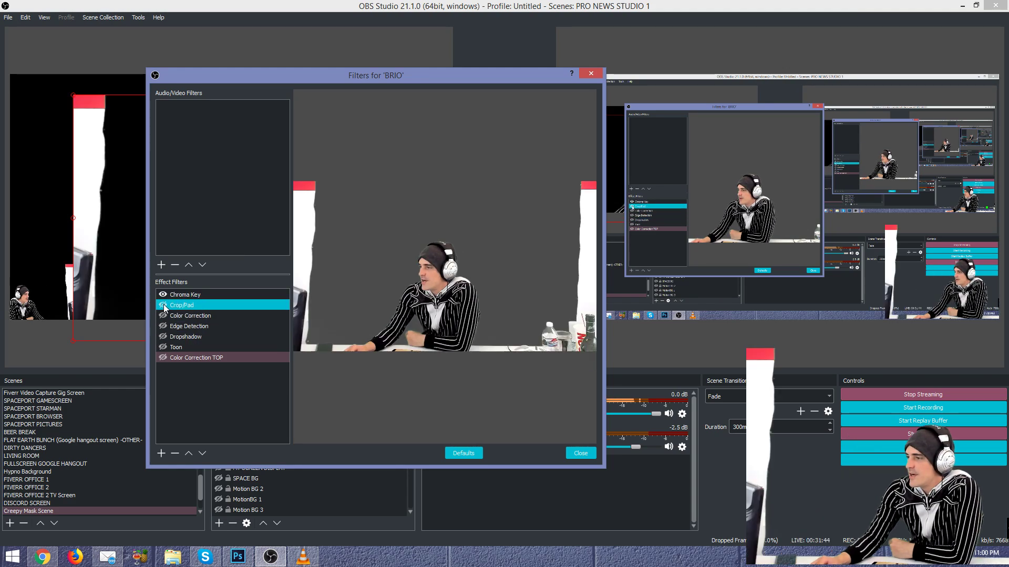
pyautogui.click(163, 295)
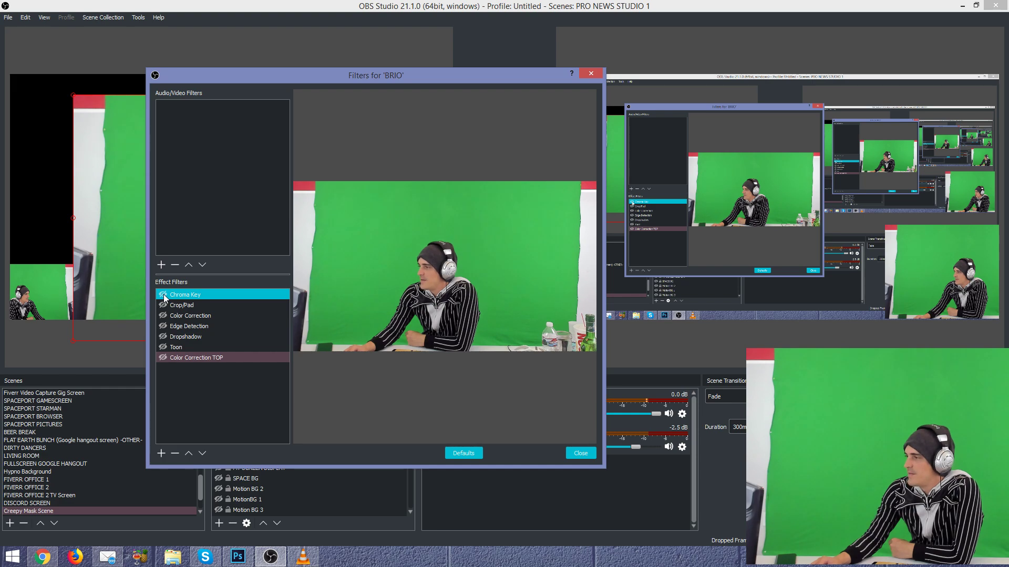
pyautogui.moveTo(445, 81); pyautogui.dragTo(501, 34)
pyautogui.moveTo(658, 420); pyautogui.dragTo(911, 527)
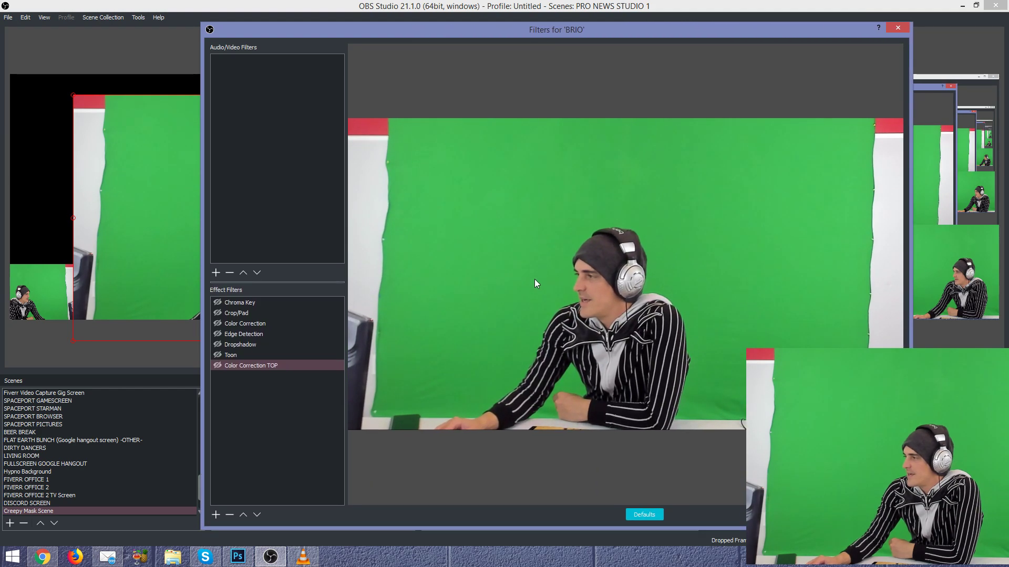
# Step: Re-enable Crop/Pad and review its crop of 298 left, 289 right among the BRIO filters
pyautogui.click(219, 315)
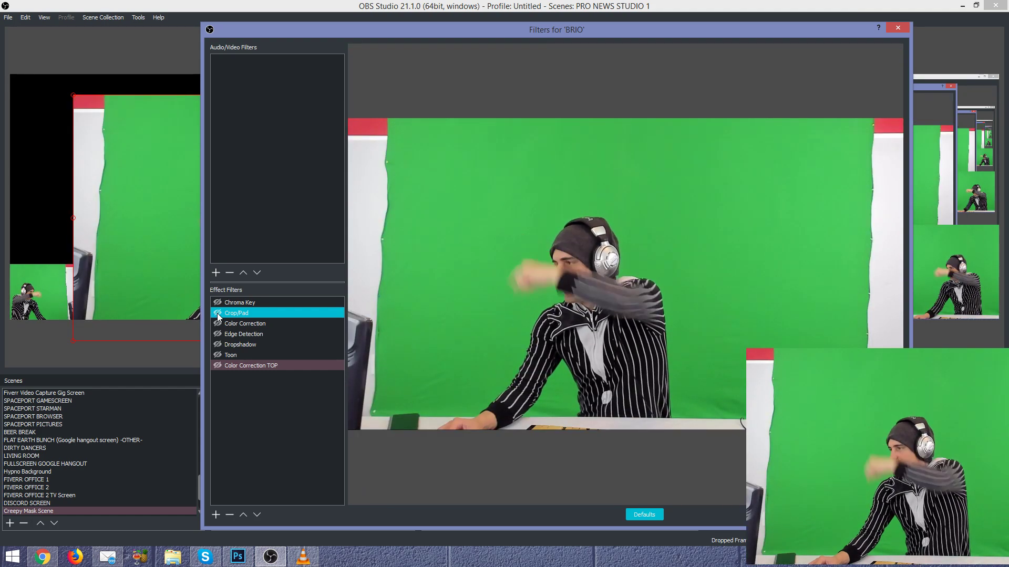
pyautogui.click(217, 313)
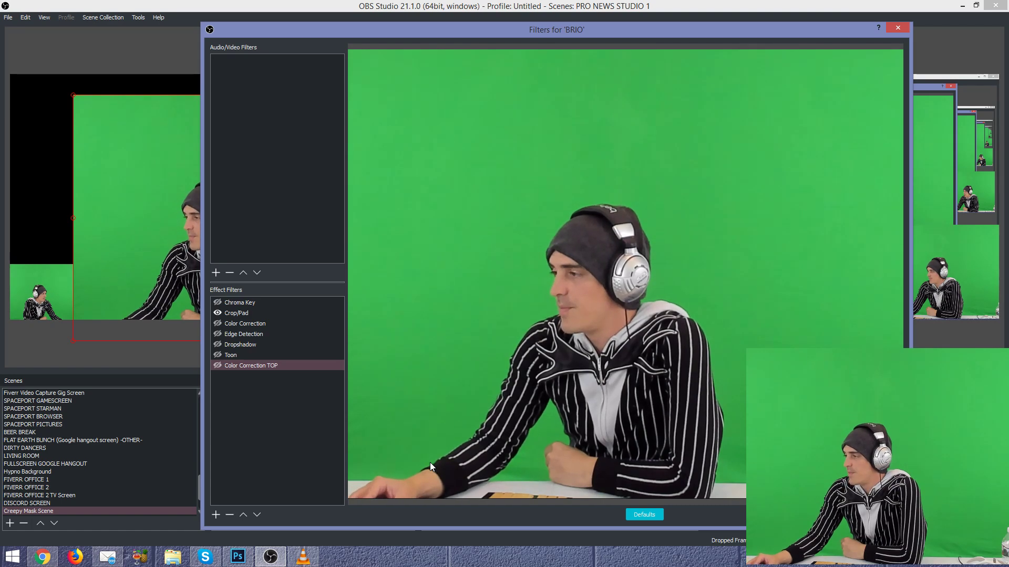
pyautogui.click(218, 304)
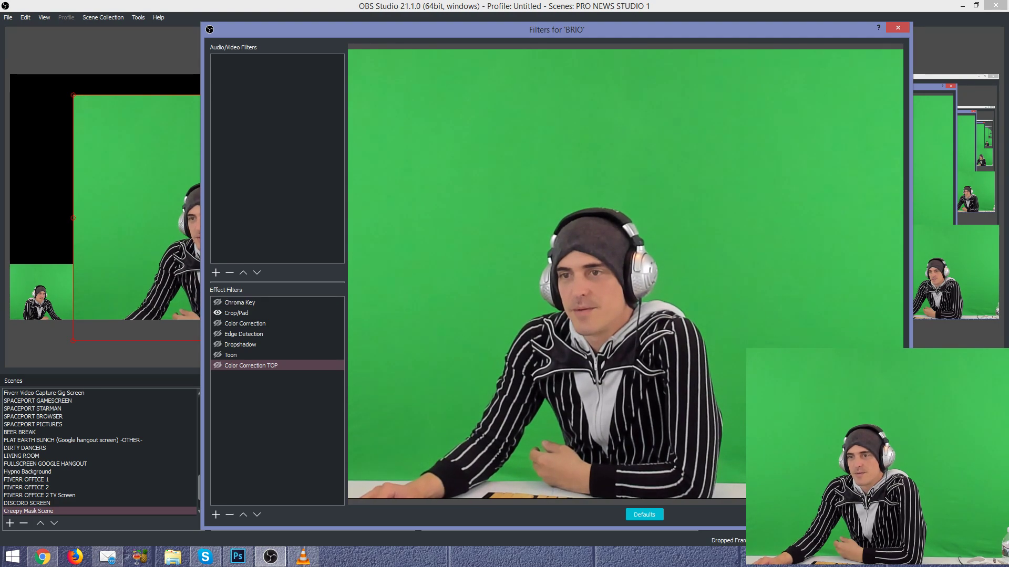
pyautogui.hotkey('alt', 'Tab')
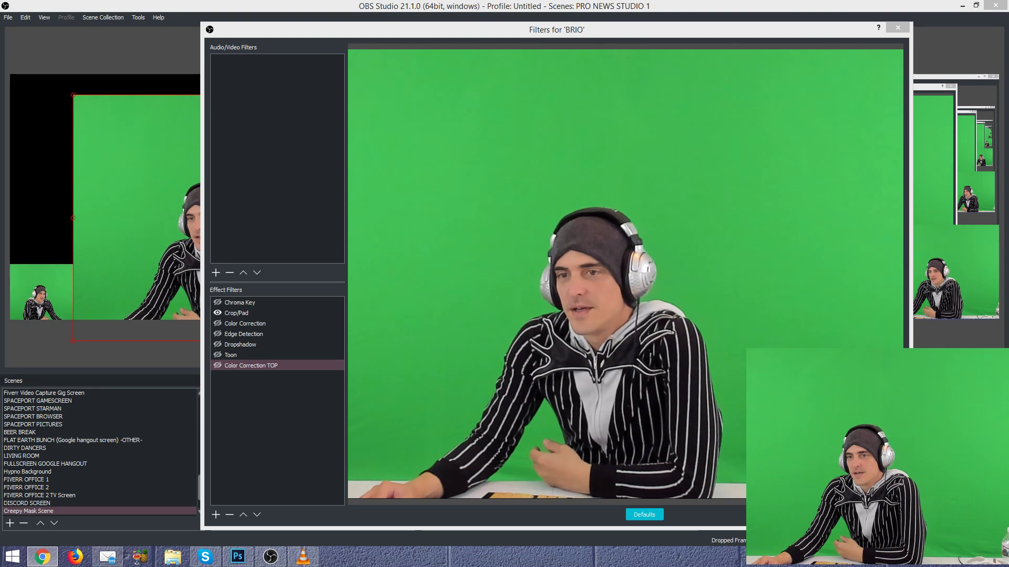
pyautogui.click(222, 314)
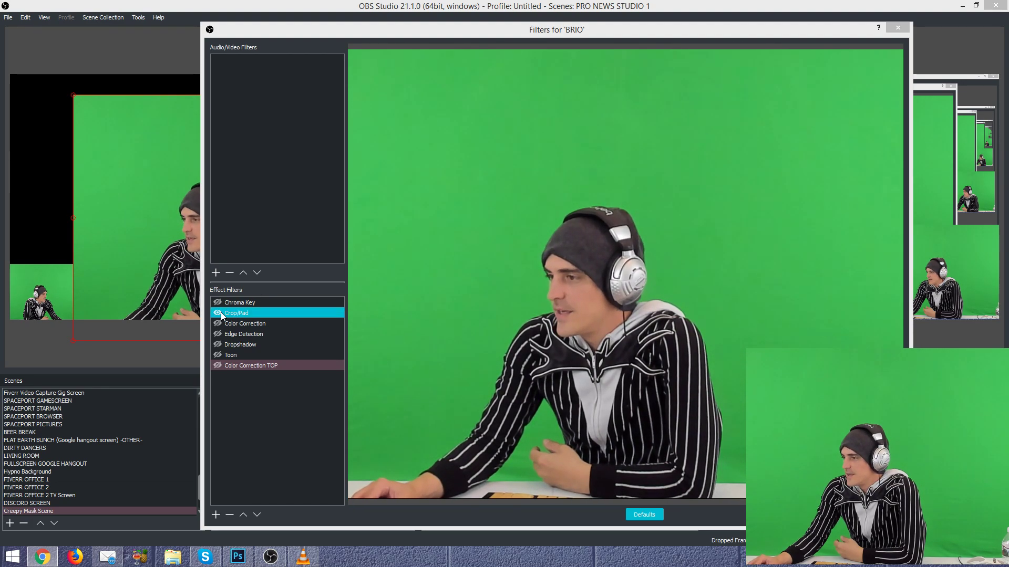
pyautogui.click(221, 324)
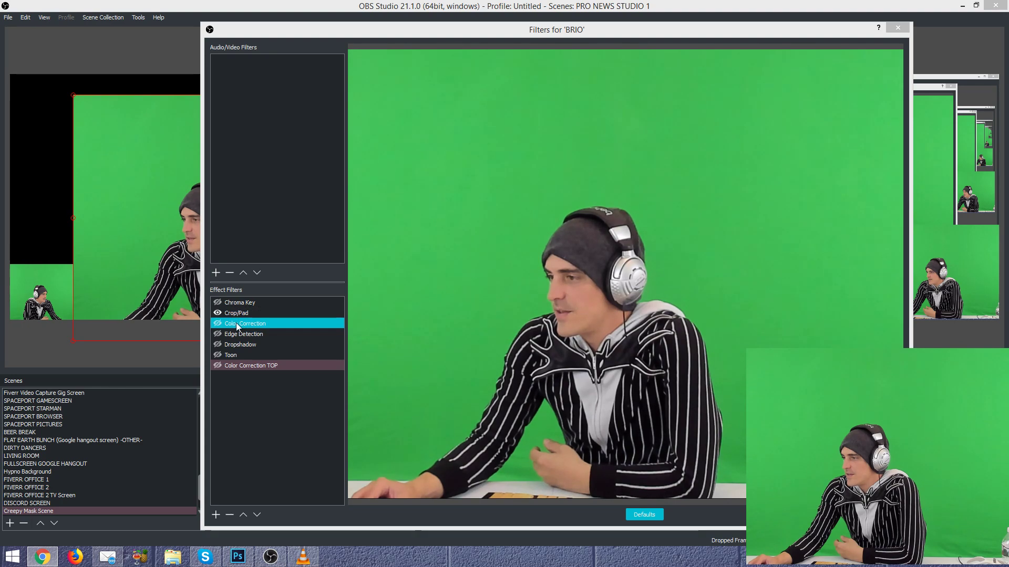
pyautogui.click(239, 315)
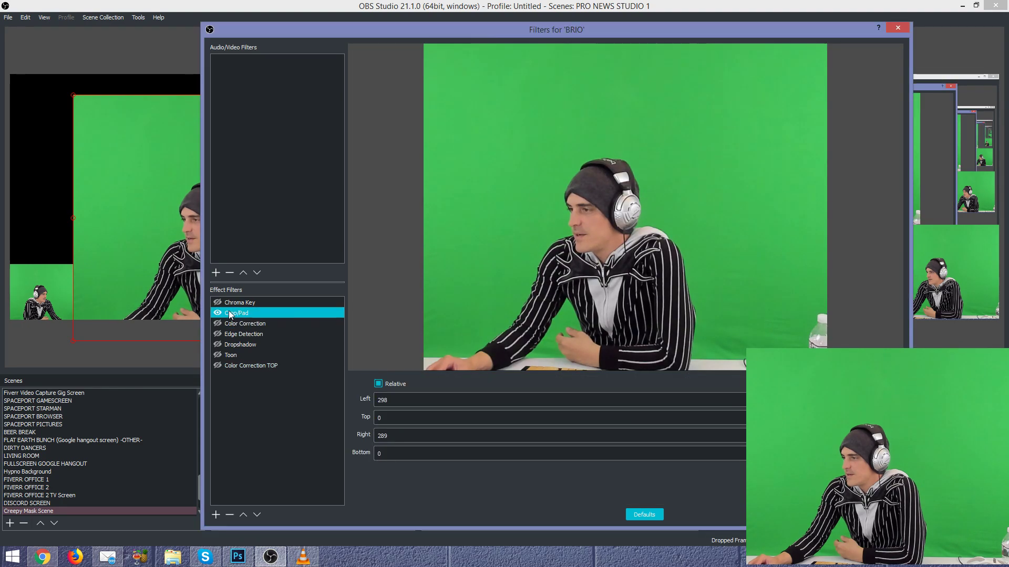
# Step: Test toggling the BRIO Chroma Key, then cancel adding a second Chroma Key filter
pyautogui.click(234, 304)
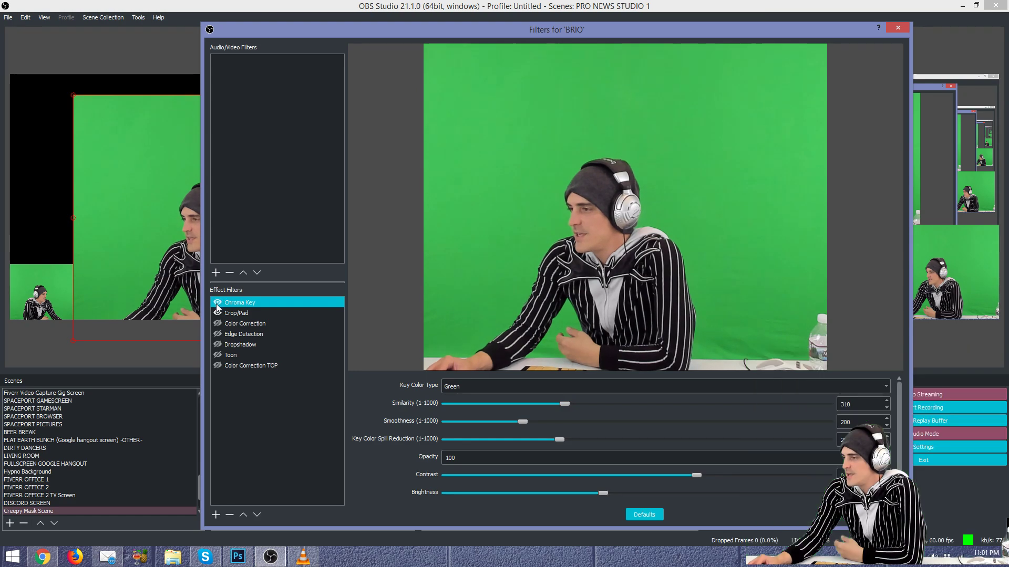
pyautogui.click(216, 303)
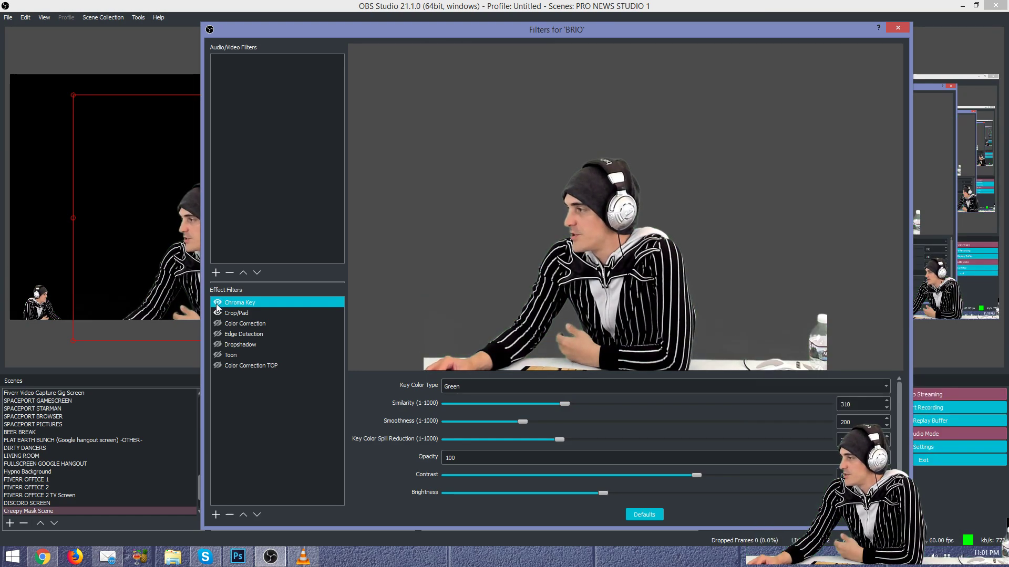
pyautogui.click(216, 304)
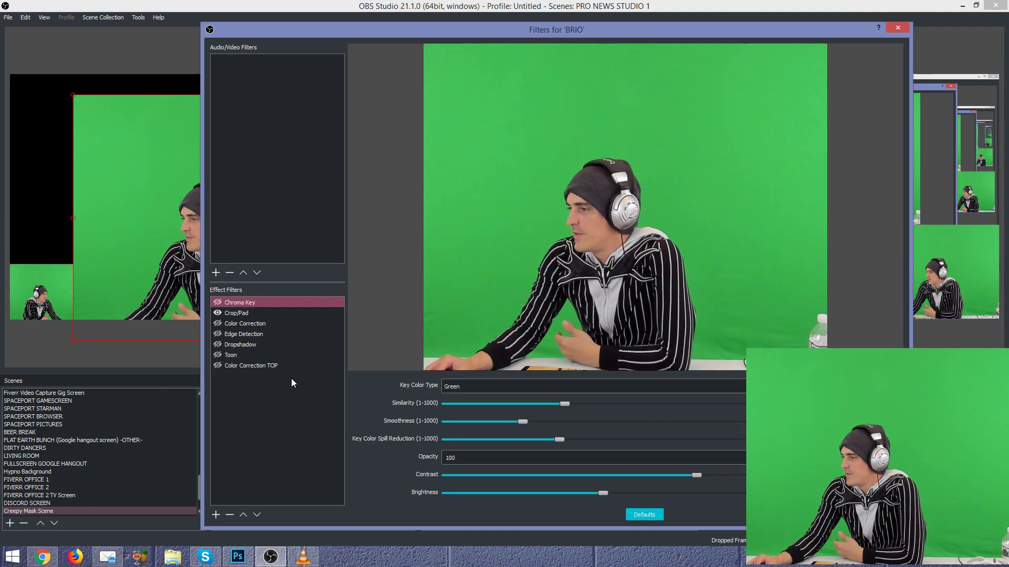
pyautogui.click(215, 515)
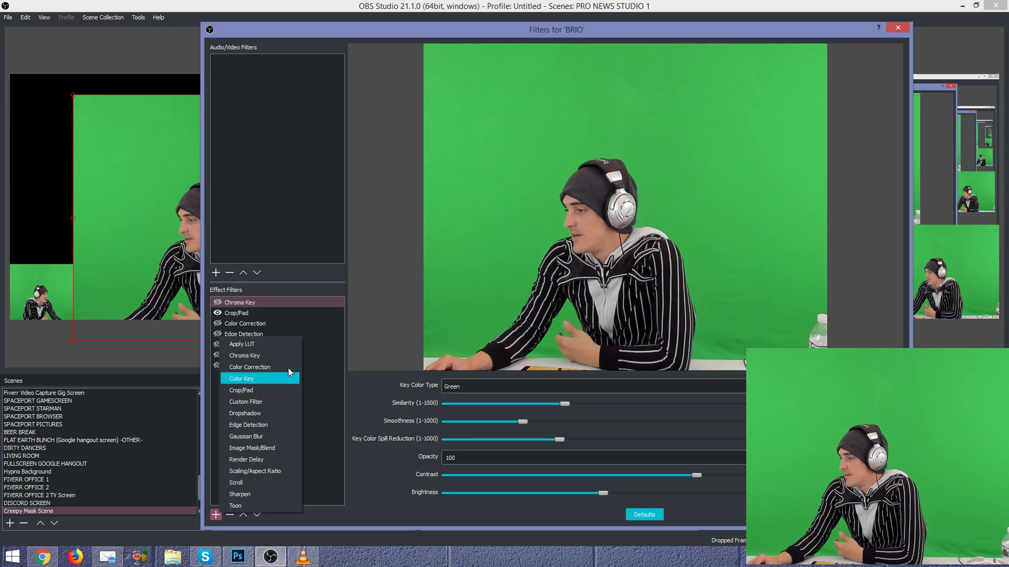
pyautogui.click(277, 357)
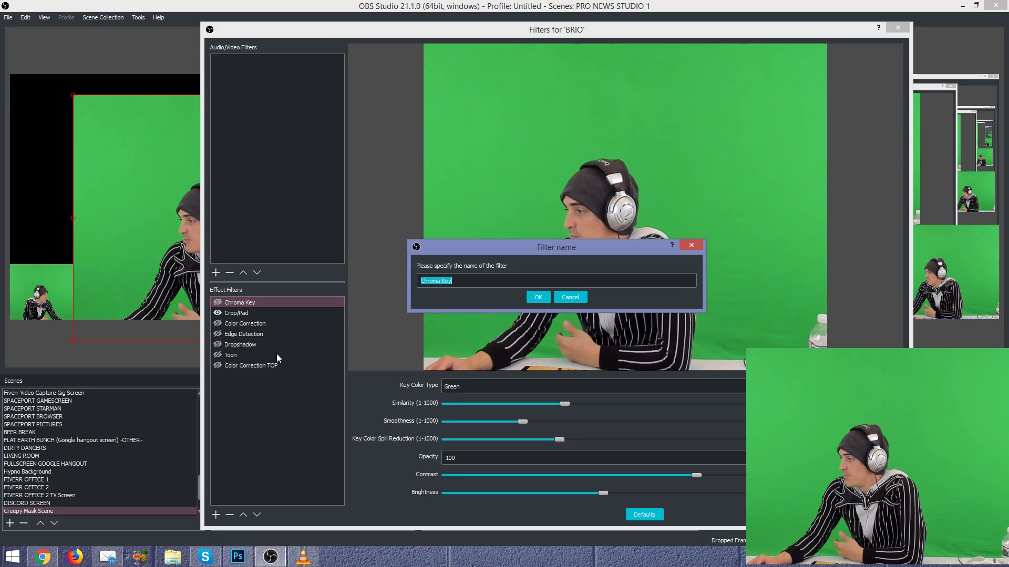
pyautogui.click(580, 298)
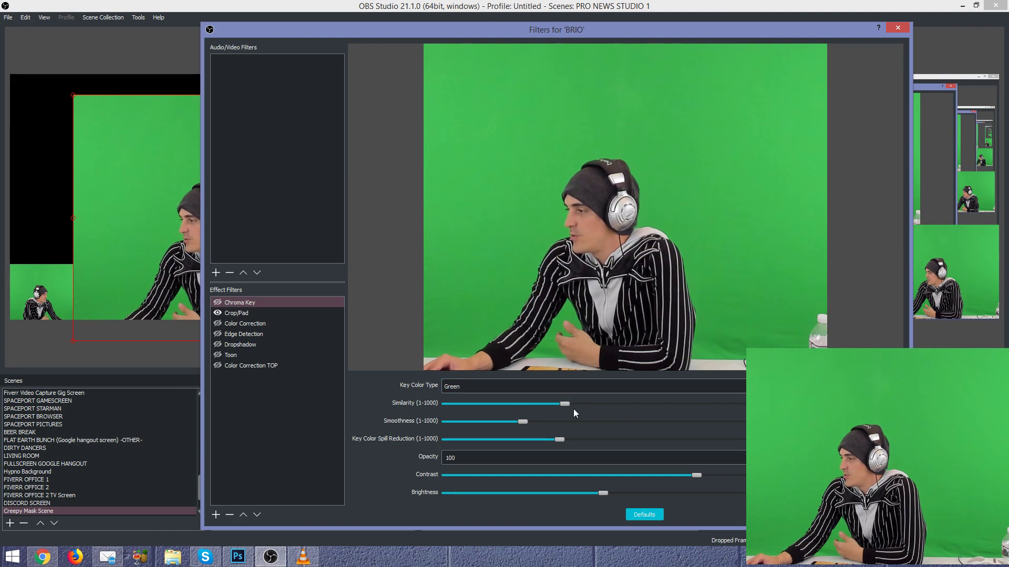
# Step: Keep Green as key colour and enable Chroma Key (Similarity 310, Smoothness 200, Spill 297)
pyautogui.click(466, 386)
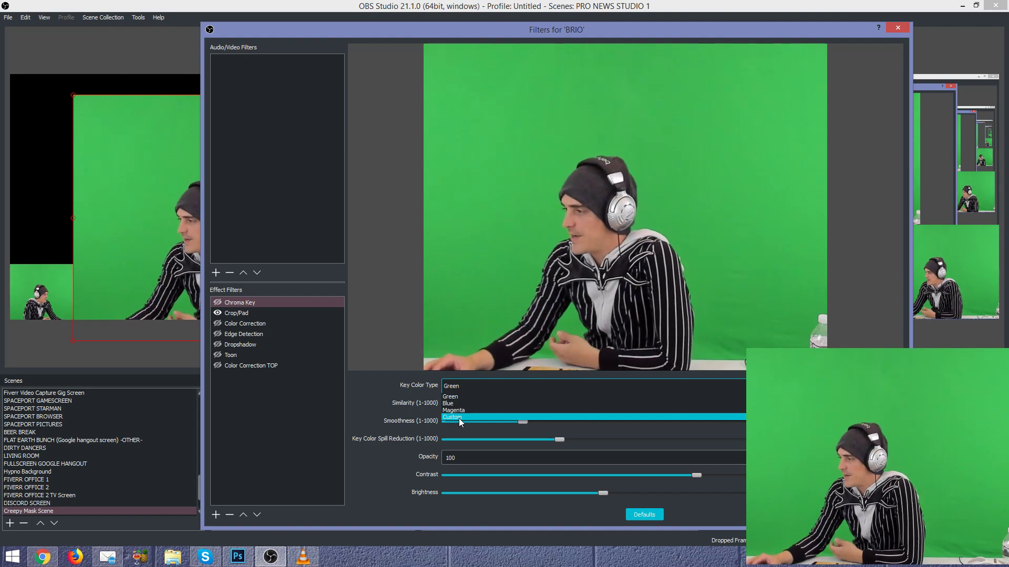
pyautogui.click(363, 402)
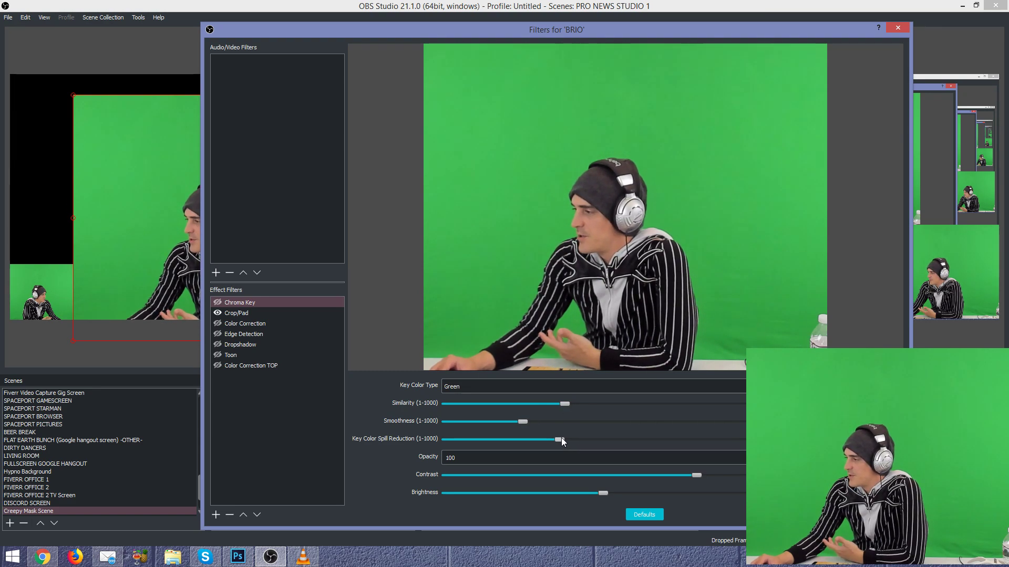
pyautogui.click(221, 305)
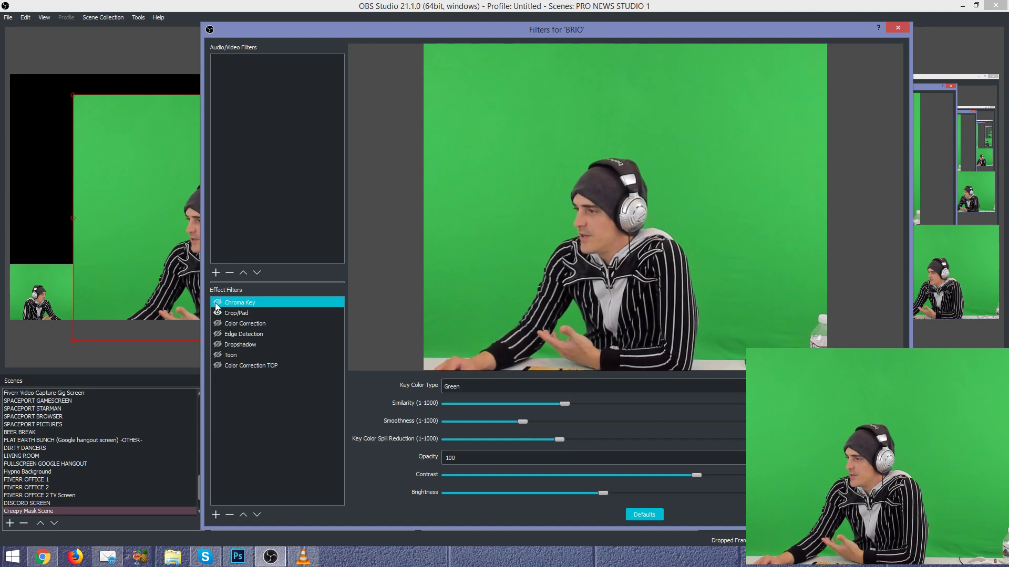
pyautogui.click(217, 303)
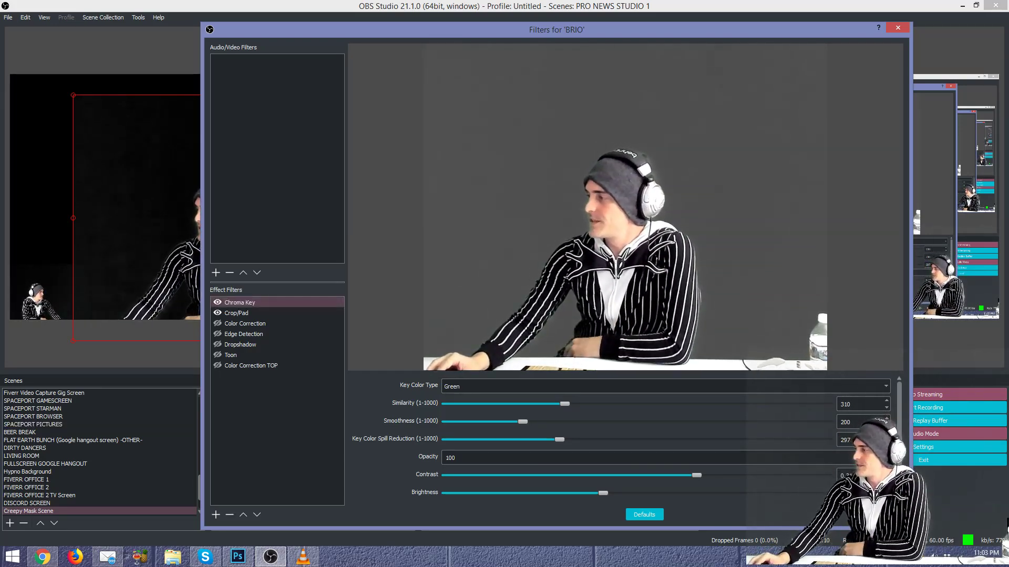
# Step: Close the BRIO filters and fade the LIVING ROOM scene live in 300 ms
pyautogui.press('Escape')
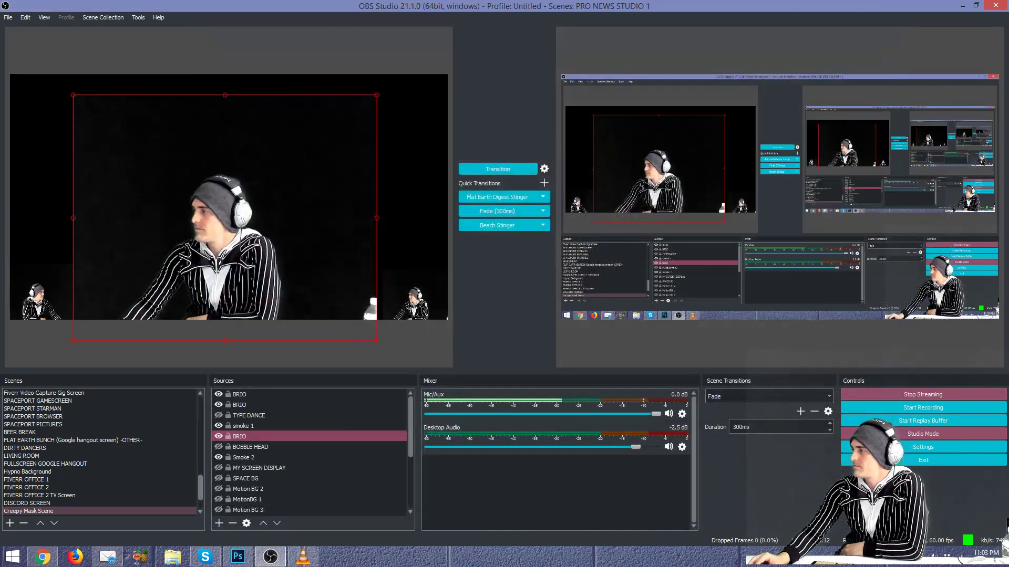
pyautogui.click(57, 455)
pyautogui.click(491, 212)
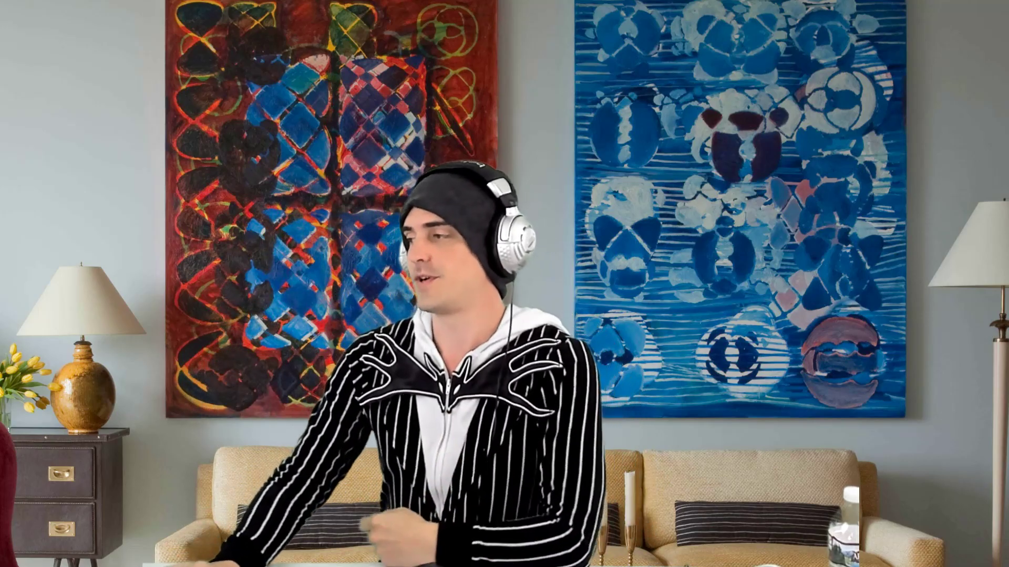
# Step: Fade the output back to the studio view and stage Creepy Mask Scene in preview
pyautogui.click(490, 214)
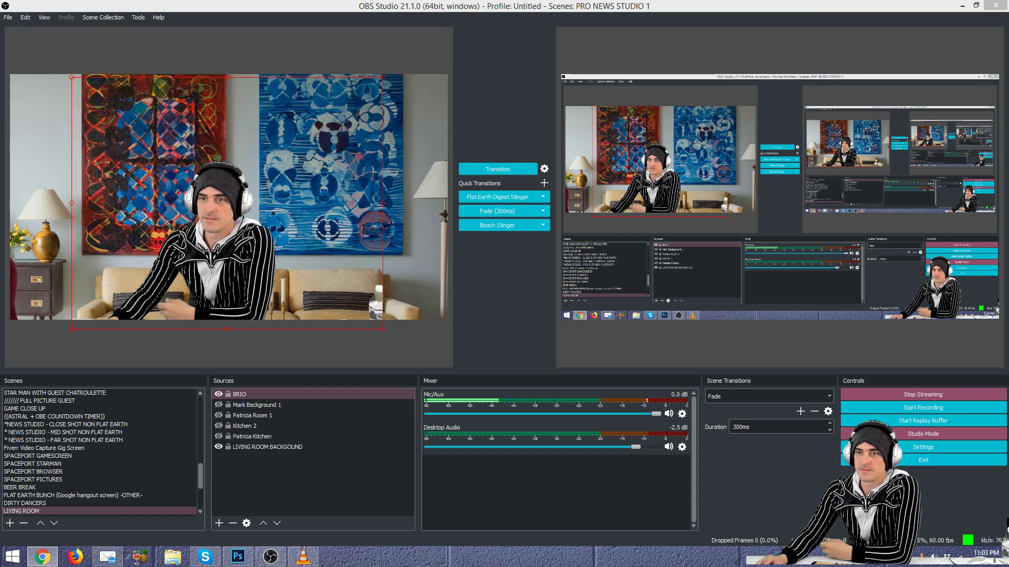
pyautogui.click(140, 487)
pyautogui.scroll(-4, 133, 488)
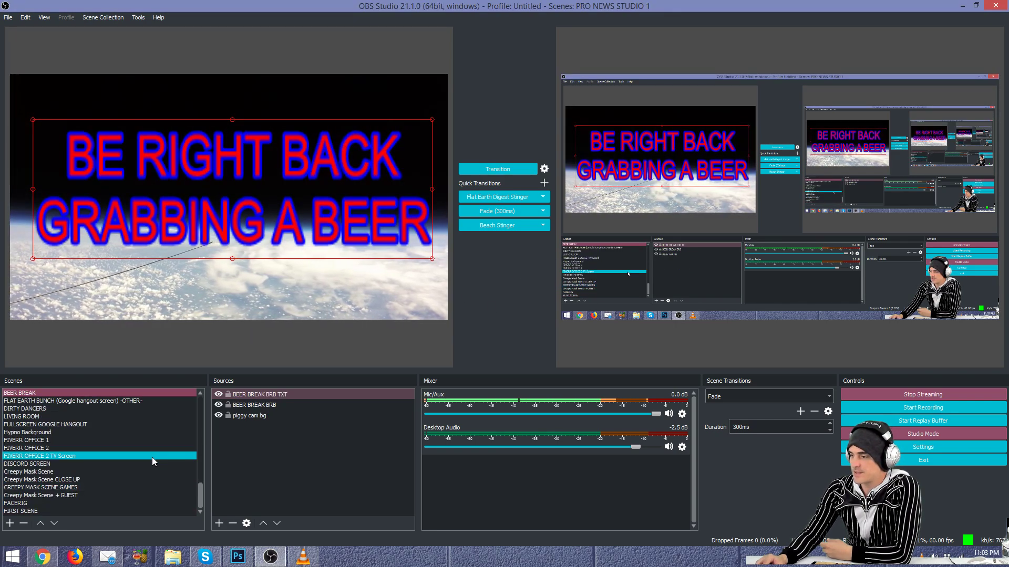
pyautogui.click(143, 472)
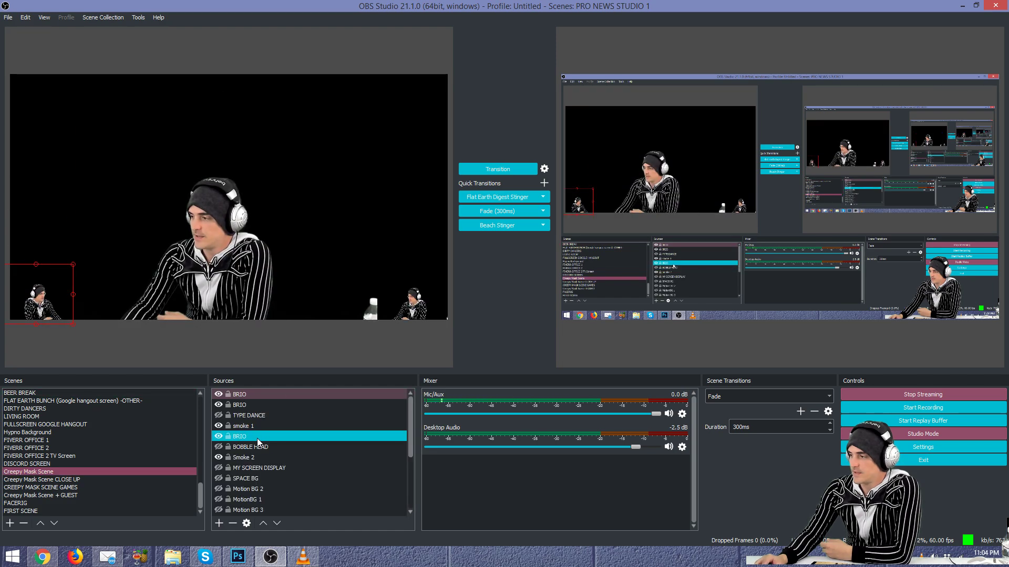
# Step: Recheck the BRIO Chroma Key settings in its filters, then open Smoke 2's properties
pyautogui.rightClick(258, 437)
pyautogui.click(273, 420)
pyautogui.moveTo(492, 79); pyautogui.dragTo(340, 54)
pyautogui.click(170, 277)
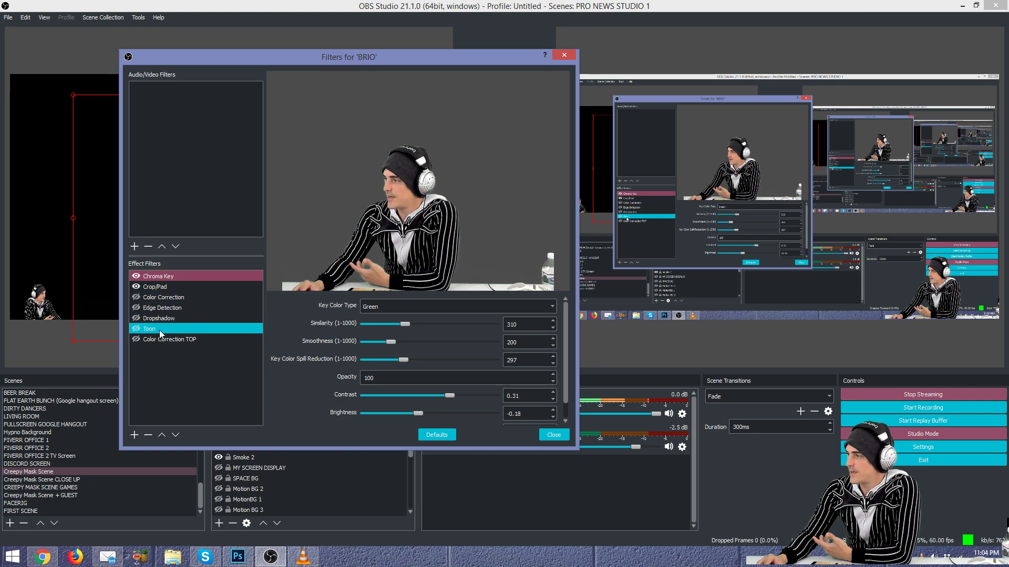
pyautogui.click(558, 54)
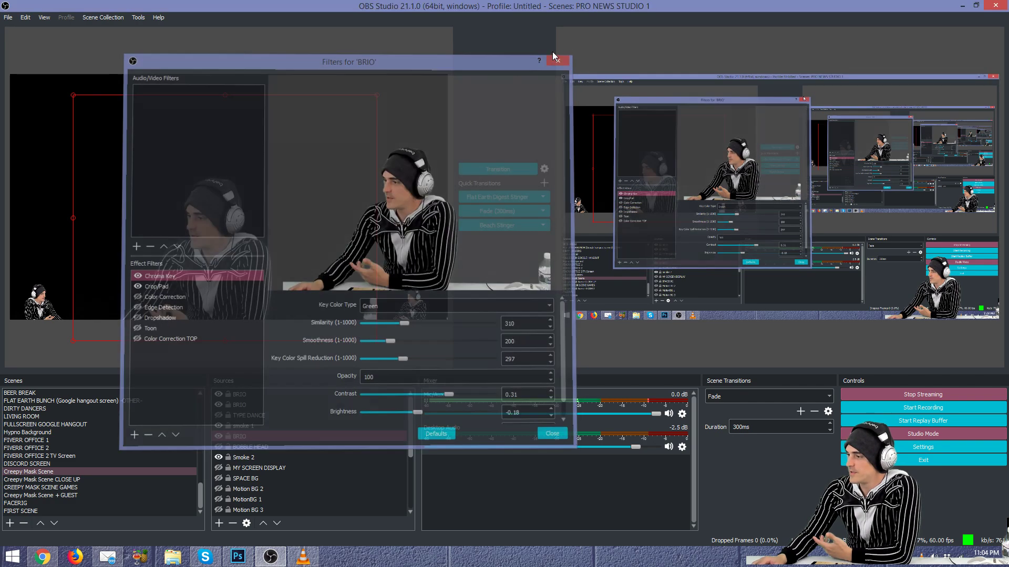
pyautogui.click(247, 460)
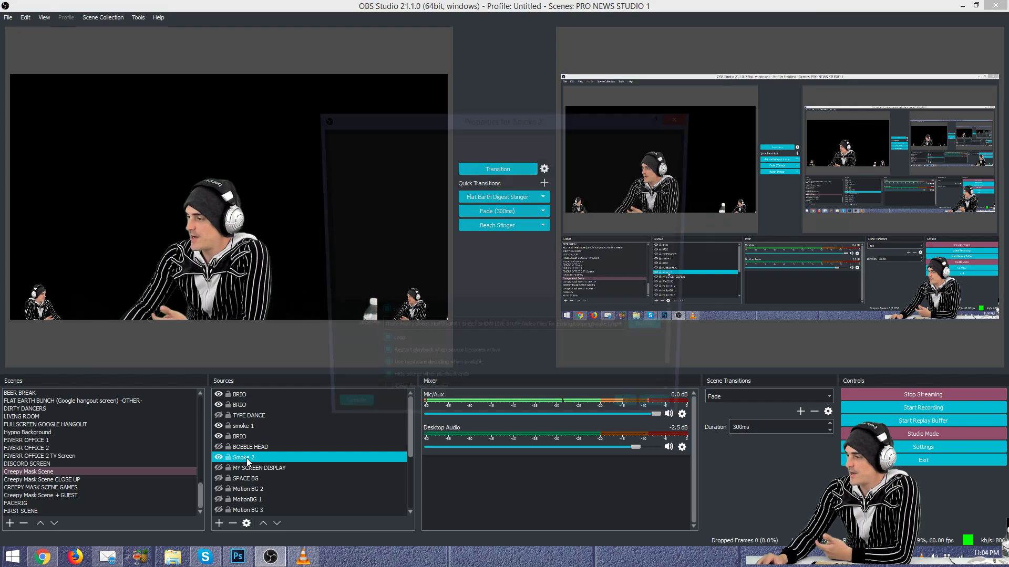
pyautogui.doubleClick(247, 460)
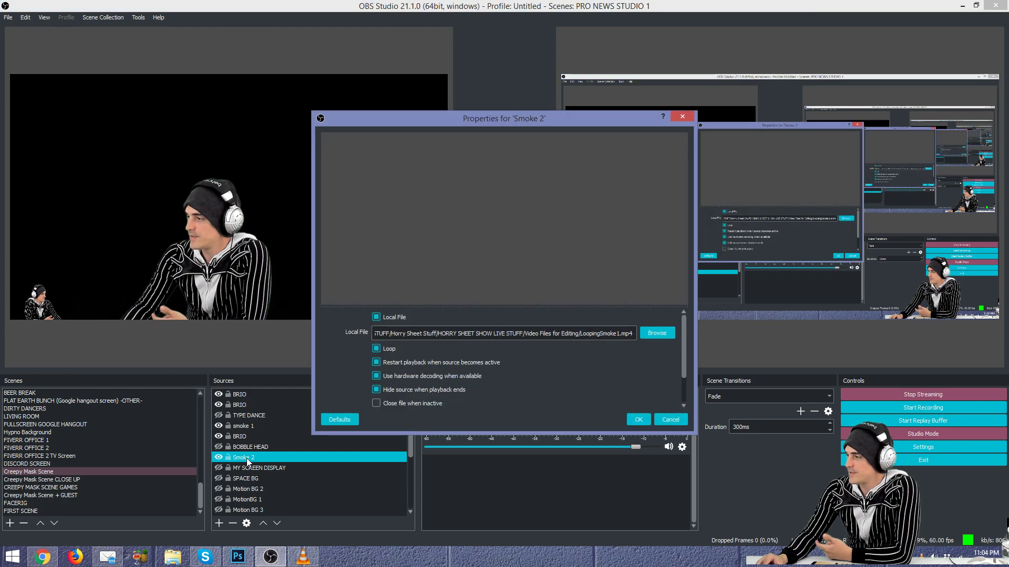
# Step: Copy Smoke 2's file path and launch LoopingSmoke1.mp4 from the Windows Run box
pyautogui.tripleClick(601, 334)
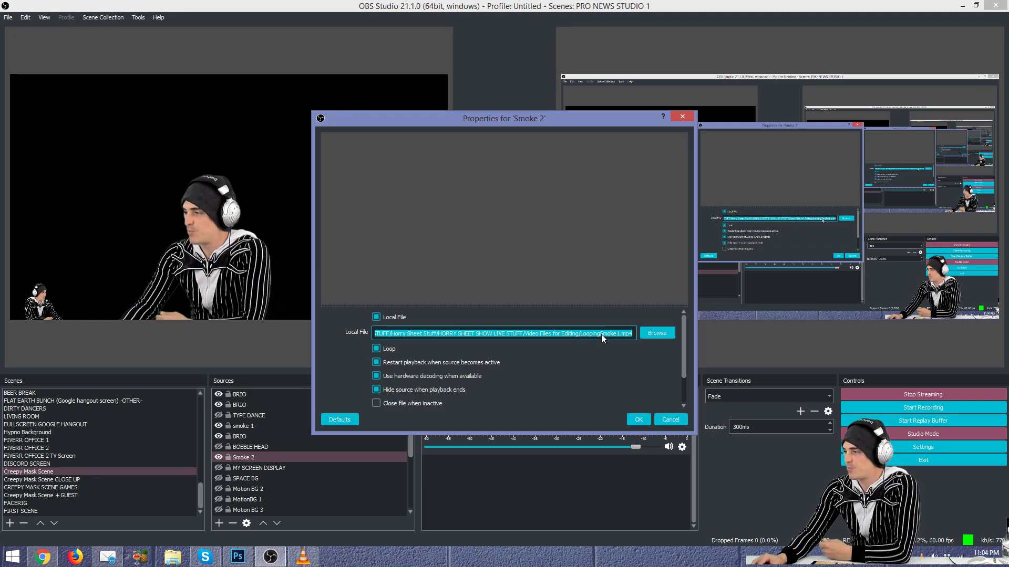
pyautogui.hotkey('ctrl', 'c')
pyautogui.press('super+r')
pyautogui.hotkey('ctrl', 'v')
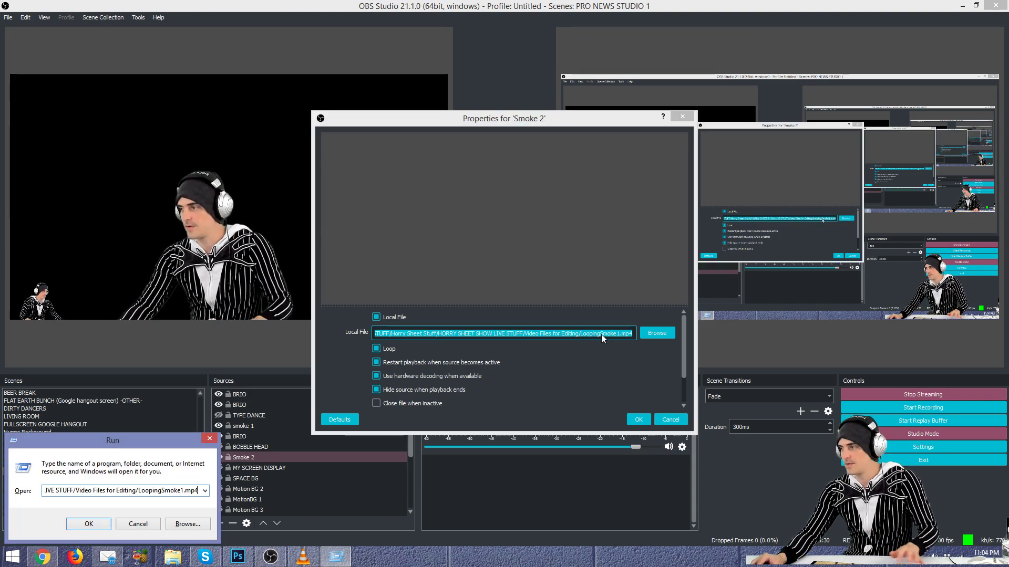
pyautogui.press('Return')
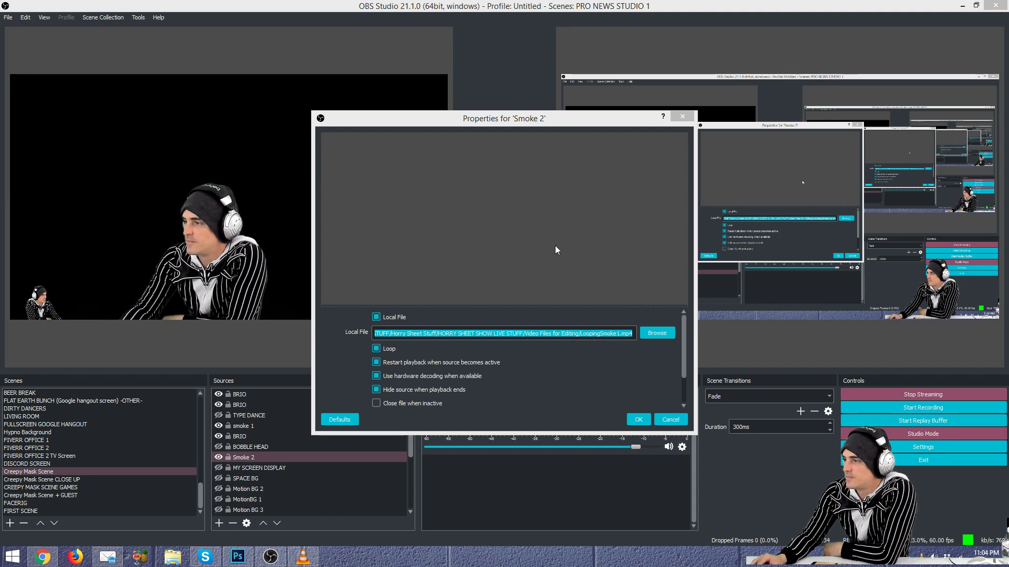
# Step: Bring VLC playing LoopingSmoke1.mp4 to the front to watch the green-screen smoke
pyautogui.click(293, 559)
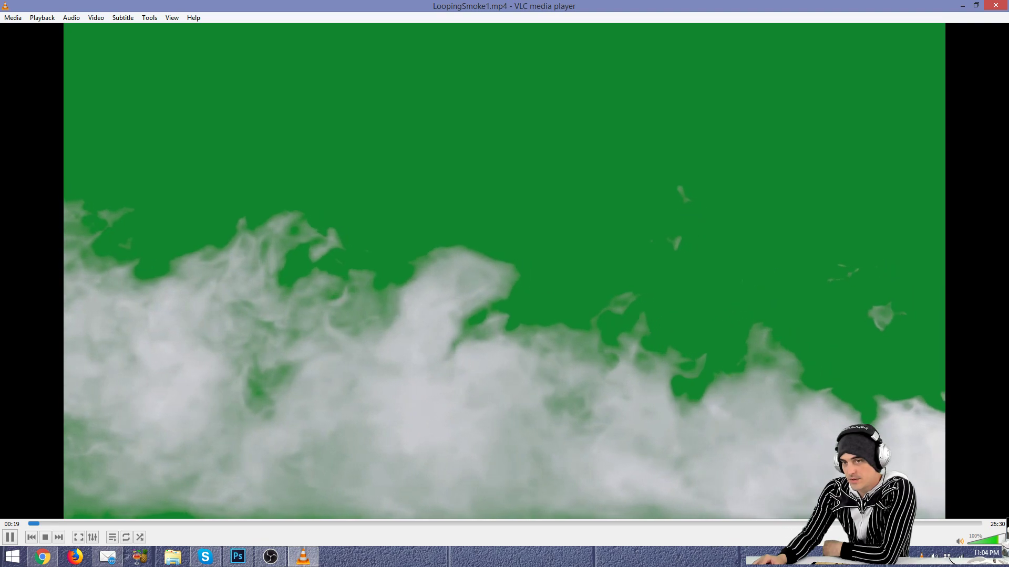
# Step: Close VLC, cancel out of Smoke 2's properties twice, and open the Sources add menu
pyautogui.click(992, 6)
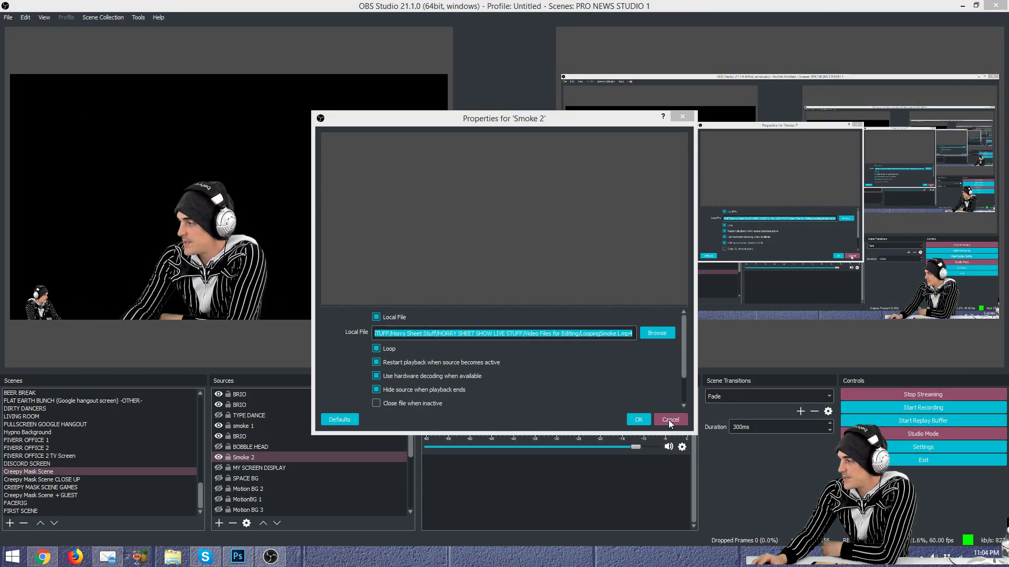
pyautogui.click(668, 421)
pyautogui.rightClick(250, 459)
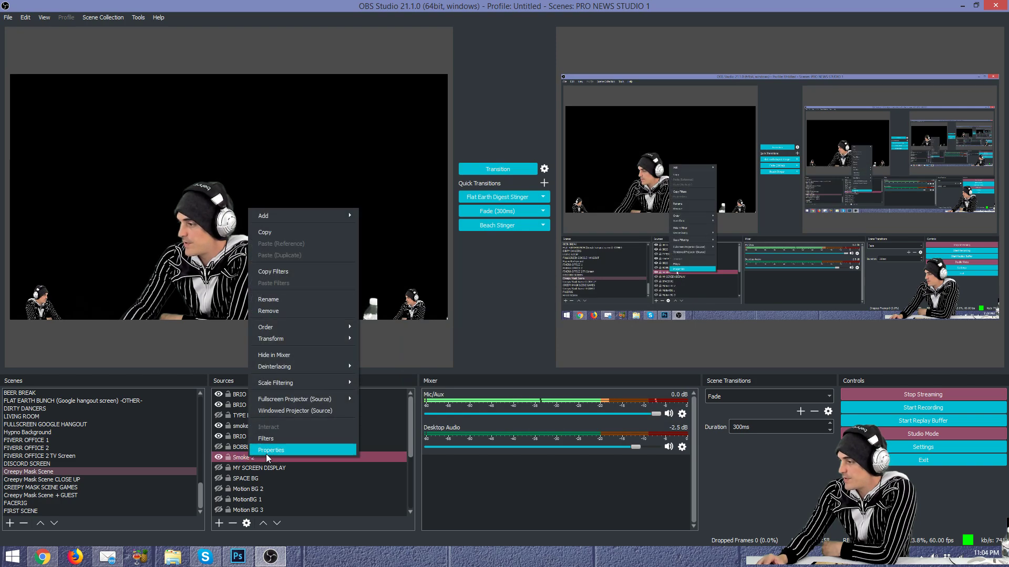
pyautogui.click(268, 453)
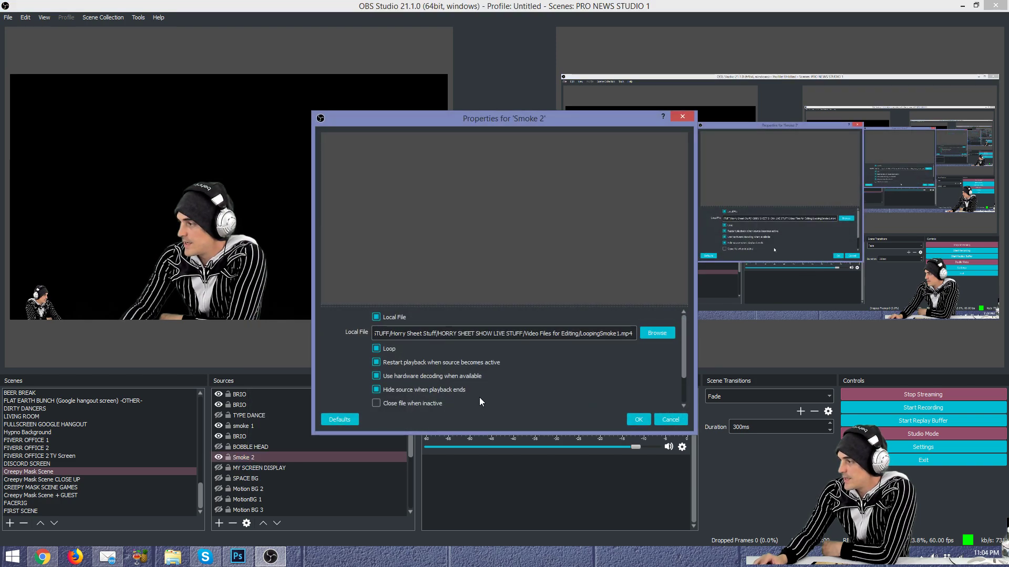
pyautogui.click(671, 420)
pyautogui.click(219, 524)
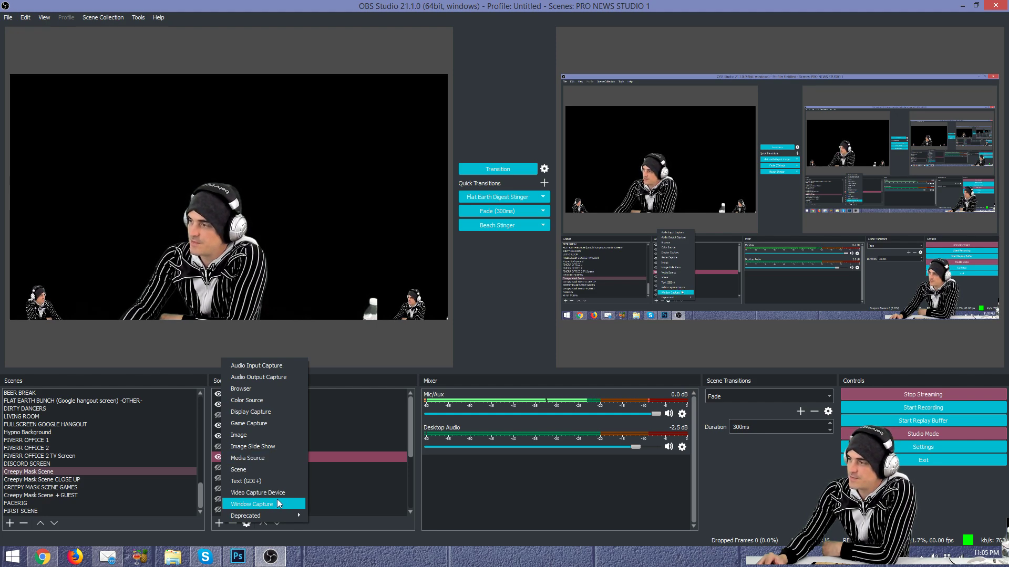
# Step: Create a new Media Source and browse for a video, closing the picker without choosing
pyautogui.click(270, 458)
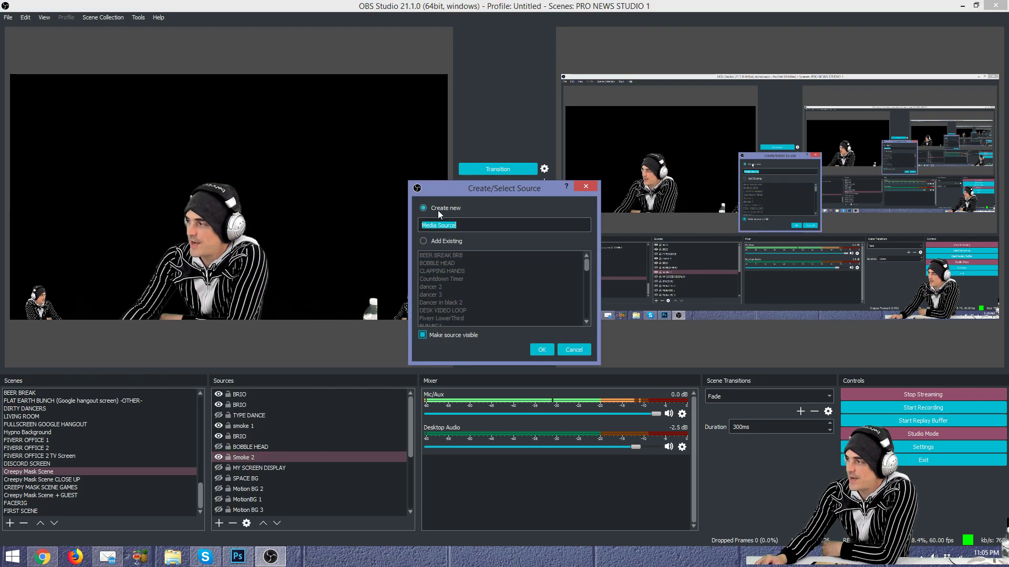
pyautogui.click(550, 351)
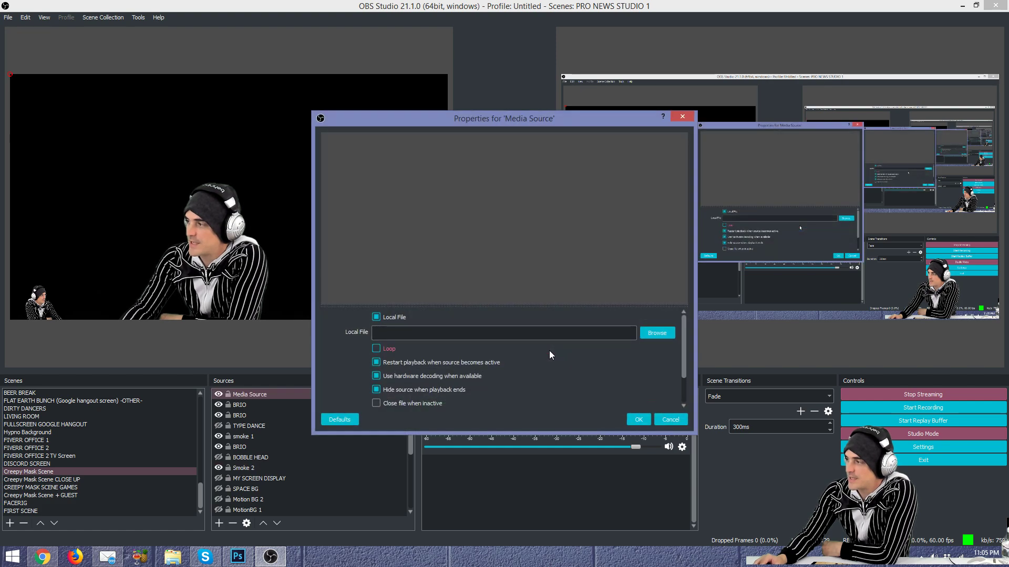
pyautogui.click(657, 334)
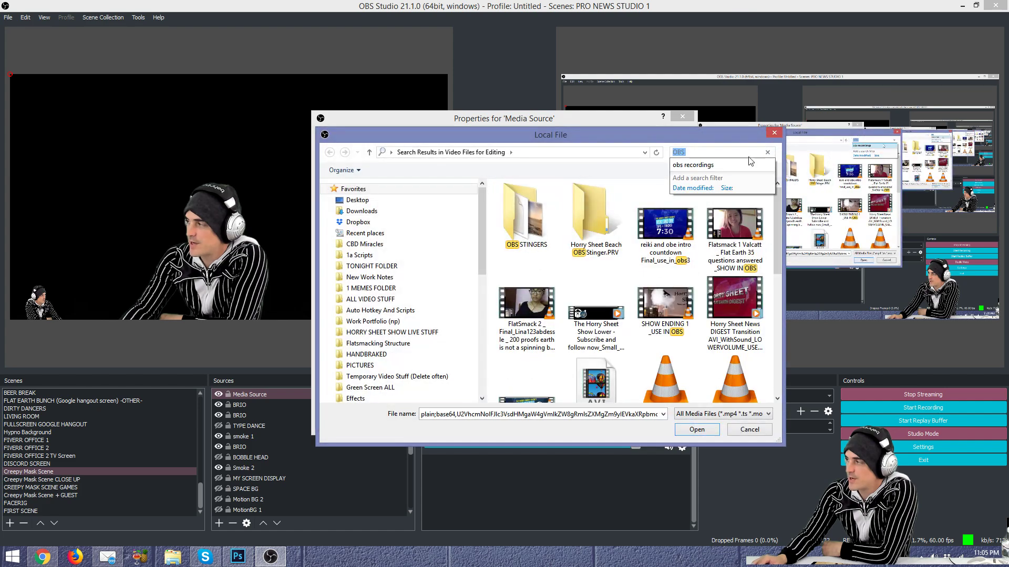
pyautogui.click(776, 133)
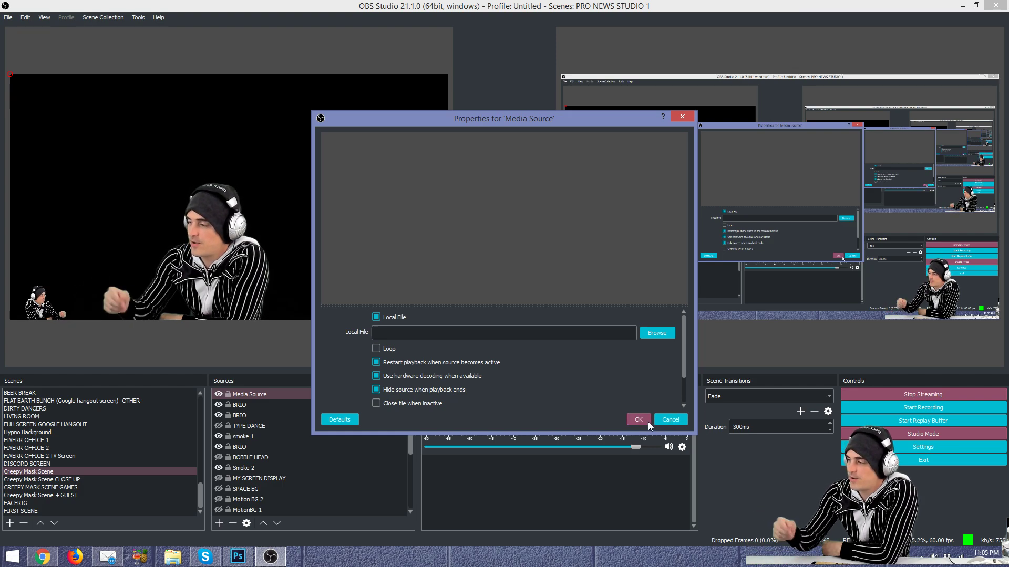
# Step: Close the empty Media Source's properties and delete it from Creepy Mask Scene
pyautogui.click(664, 418)
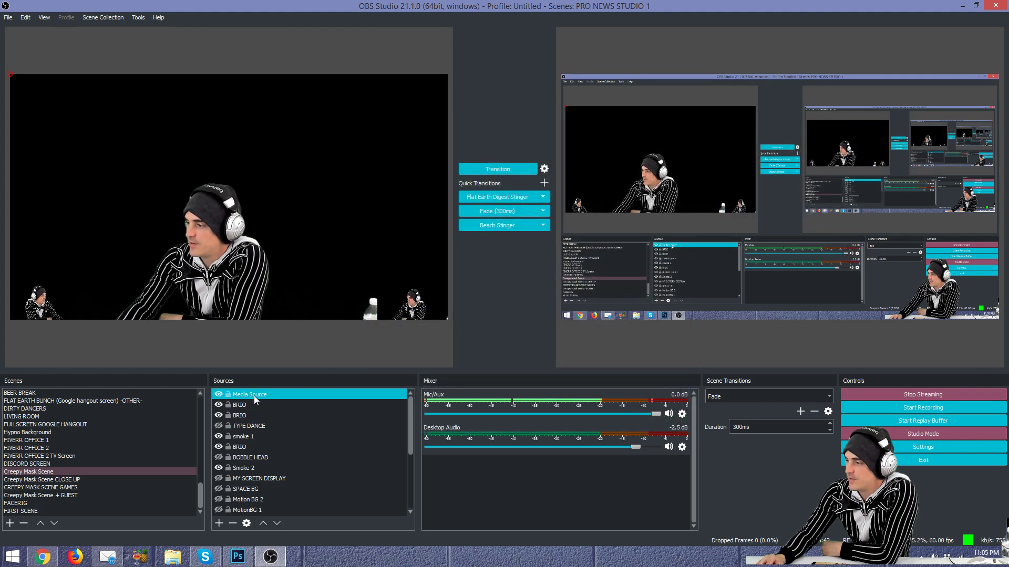
pyautogui.press('Delete')
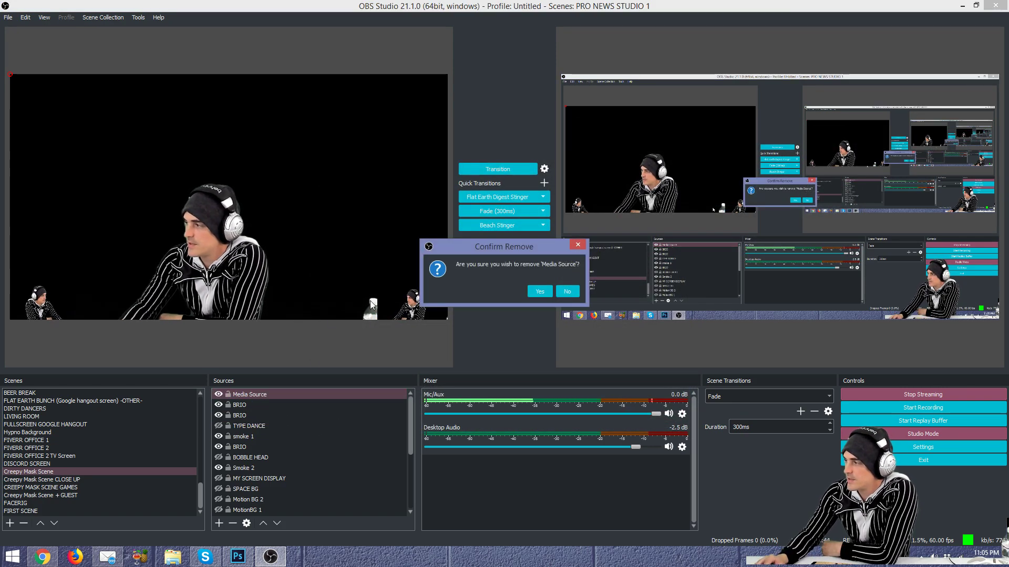
pyautogui.click(540, 291)
pyautogui.click(292, 448)
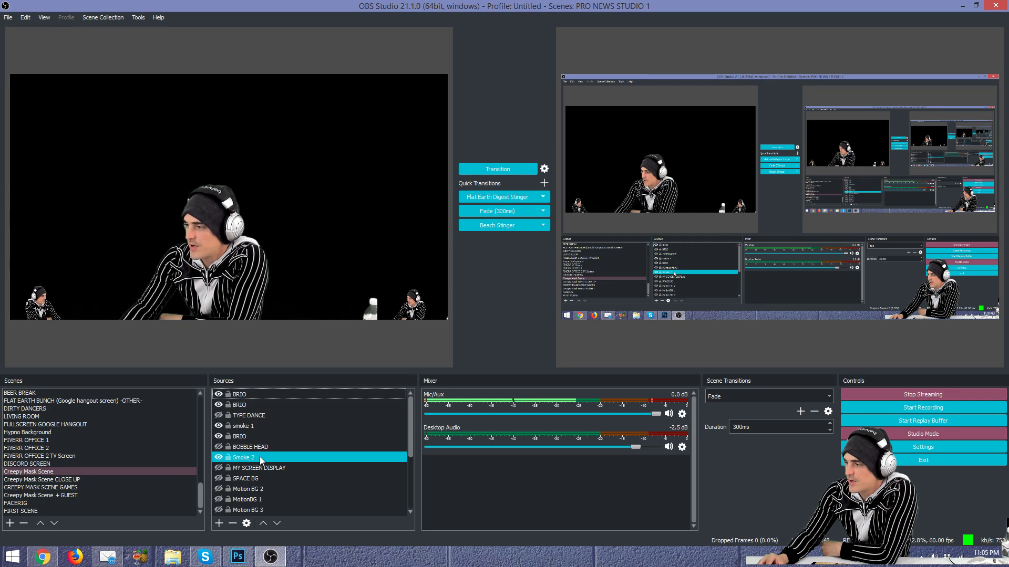
# Step: Review smoke 1's filters, select MY SCREEN DISPLAY, Smoke 2 and BRIO, then right-click Smoke 2
pyautogui.rightClick(252, 426)
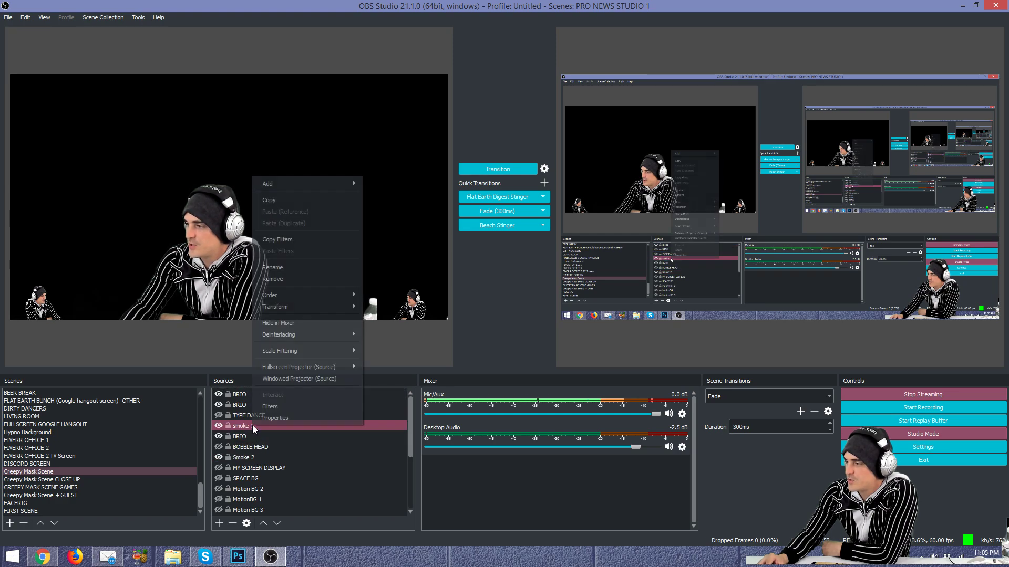
pyautogui.click(275, 407)
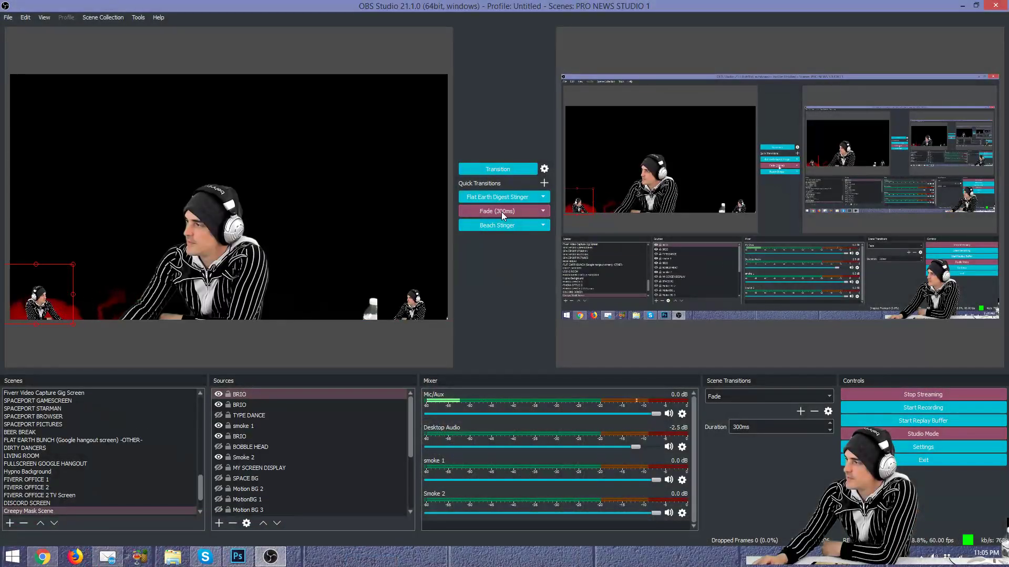
pyautogui.click(313, 466)
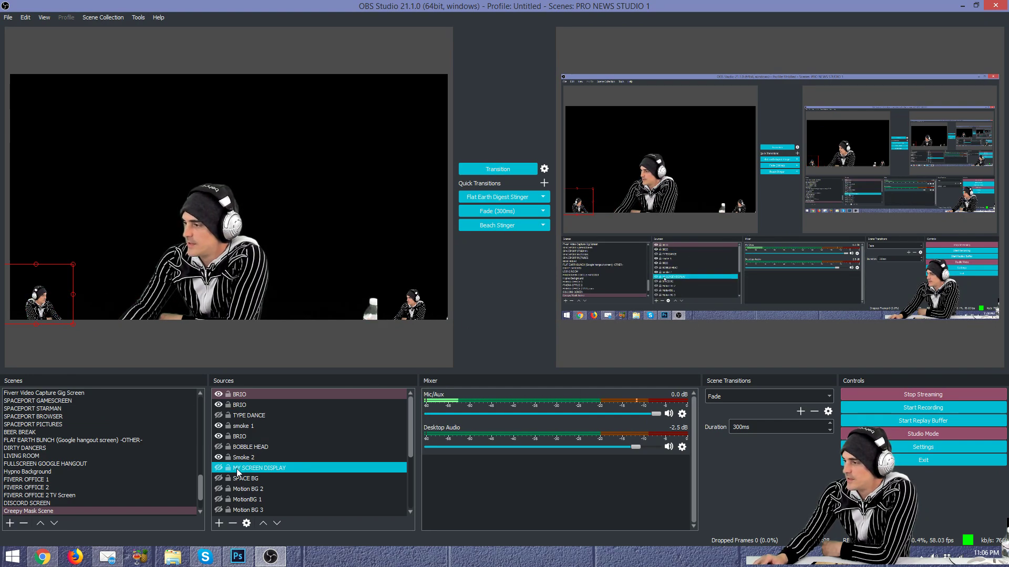
pyautogui.click(315, 457)
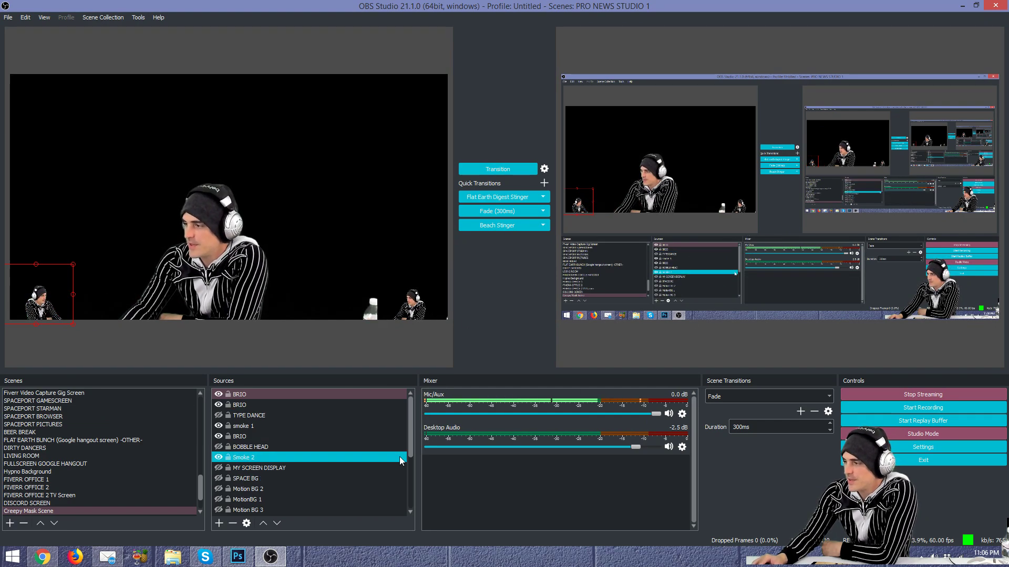
pyautogui.click(269, 439)
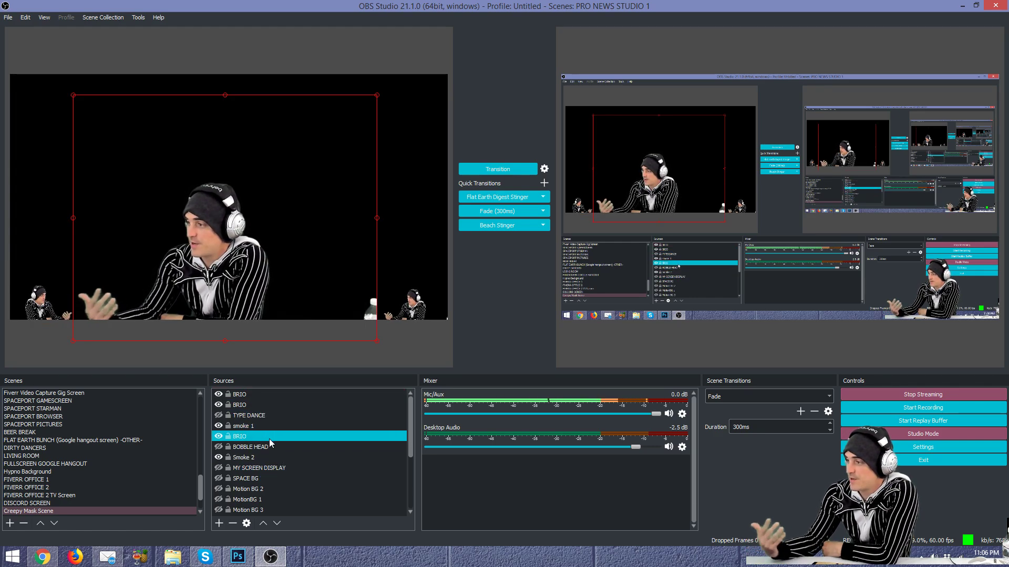
pyautogui.rightClick(255, 455)
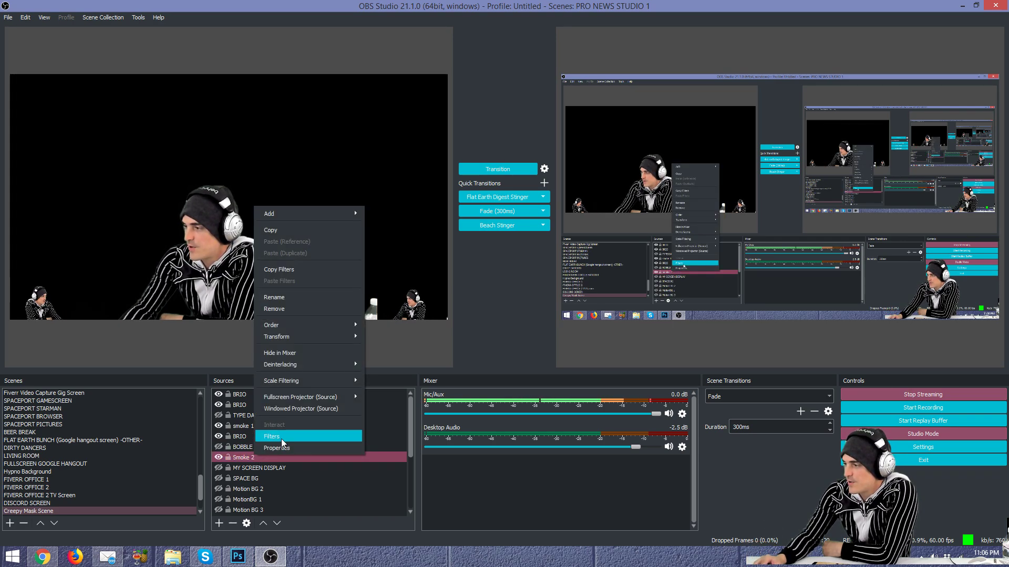
pyautogui.click(281, 439)
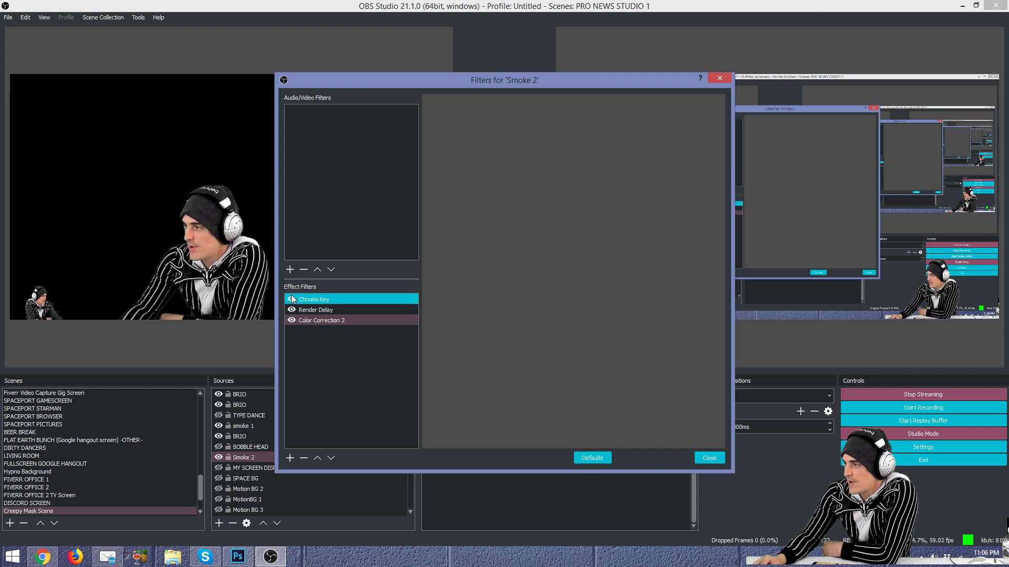
pyautogui.click(326, 320)
pyautogui.rightClick(317, 333)
pyautogui.moveTo(342, 343)
pyautogui.click(329, 392)
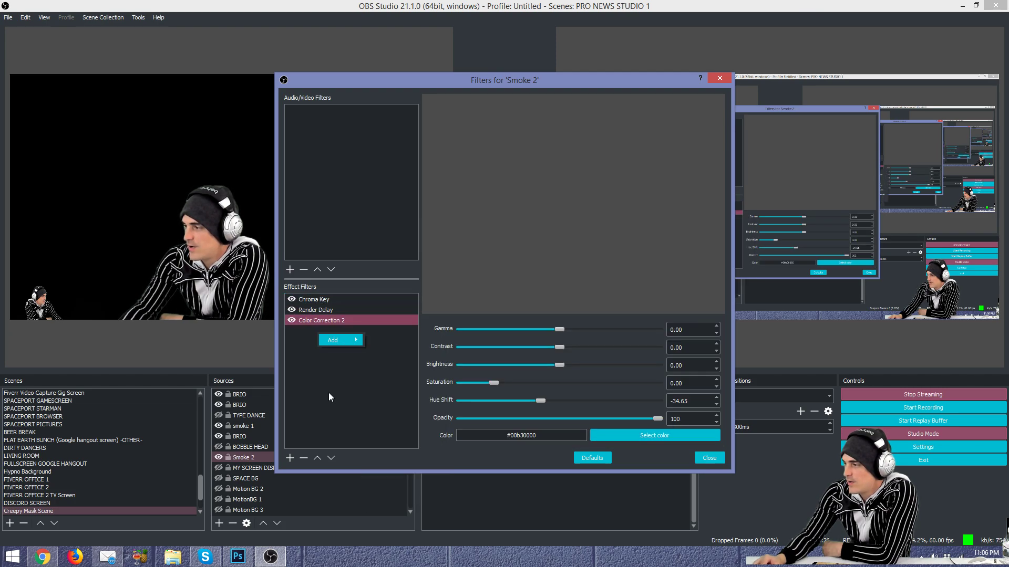
pyautogui.click(285, 458)
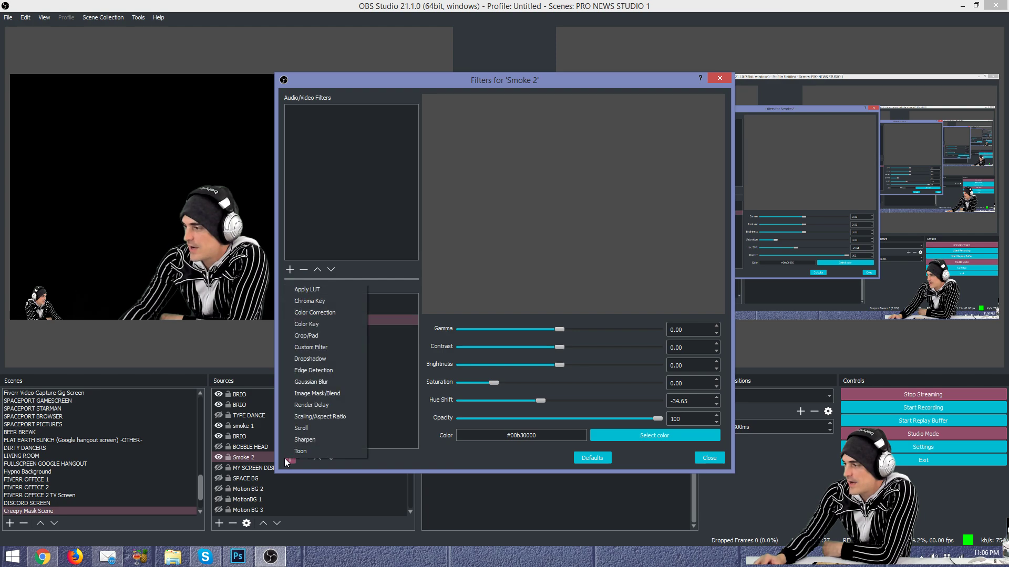
pyautogui.click(333, 312)
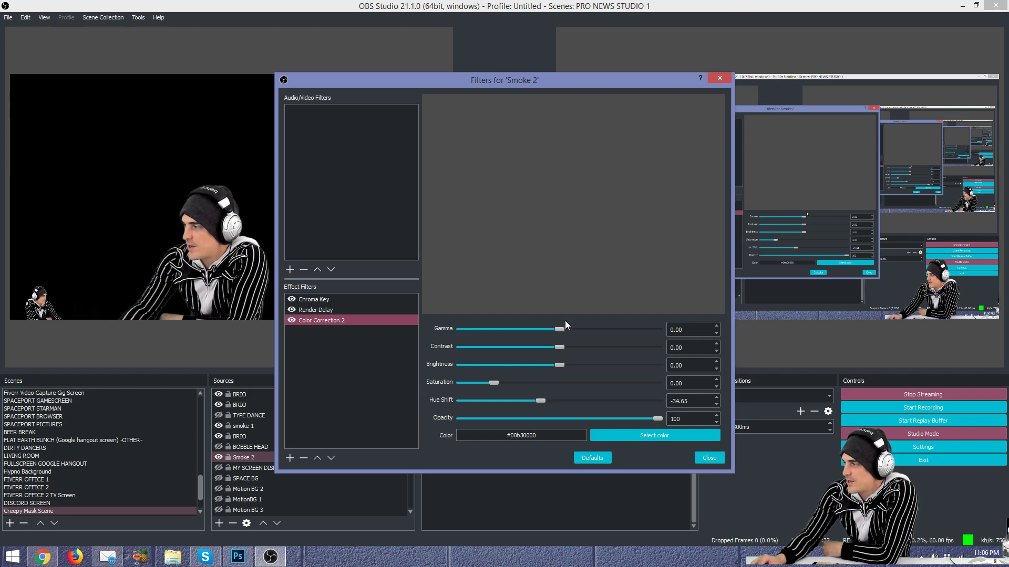
pyautogui.click(653, 436)
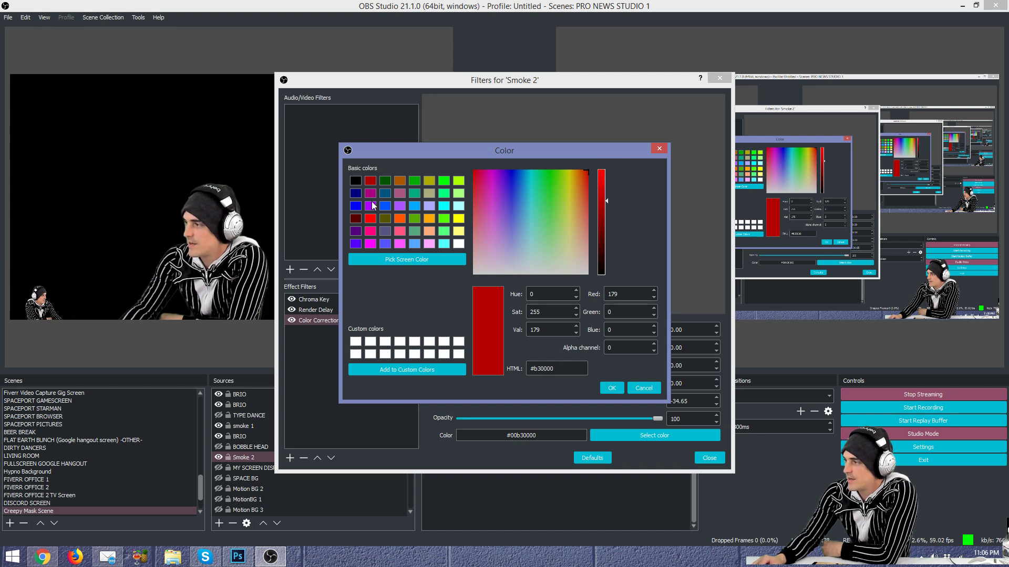
pyautogui.click(650, 391)
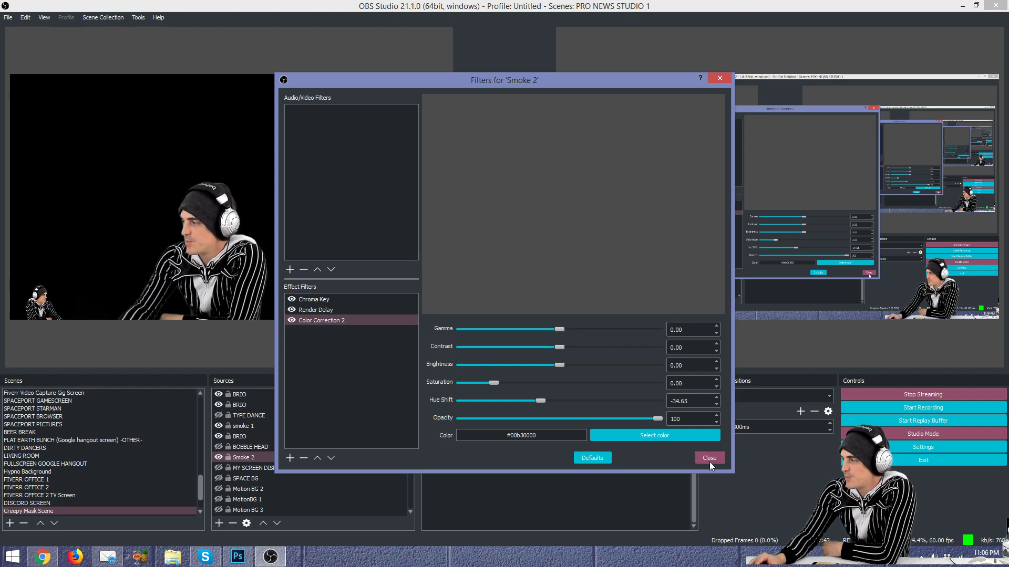
pyautogui.click(709, 458)
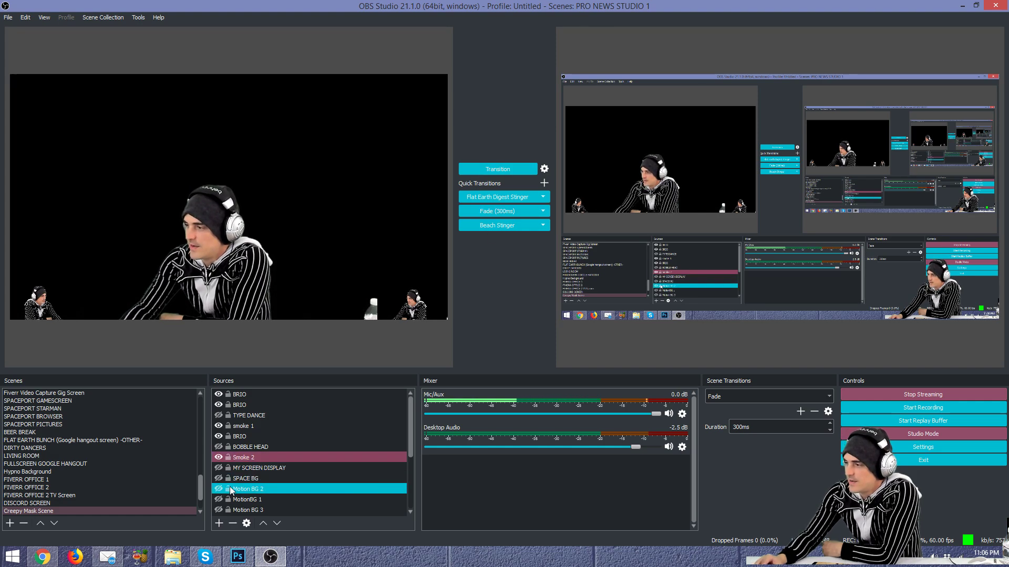
# Step: Change smoke 1's Color Correction tint from red to a bluish purple
pyautogui.rightClick(251, 423)
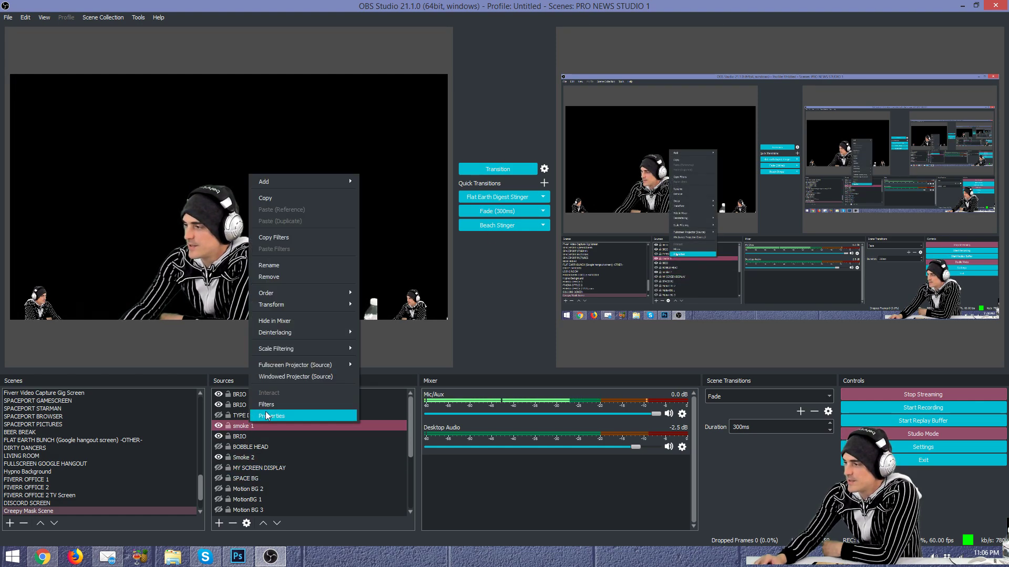
pyautogui.click(266, 404)
pyautogui.click(321, 310)
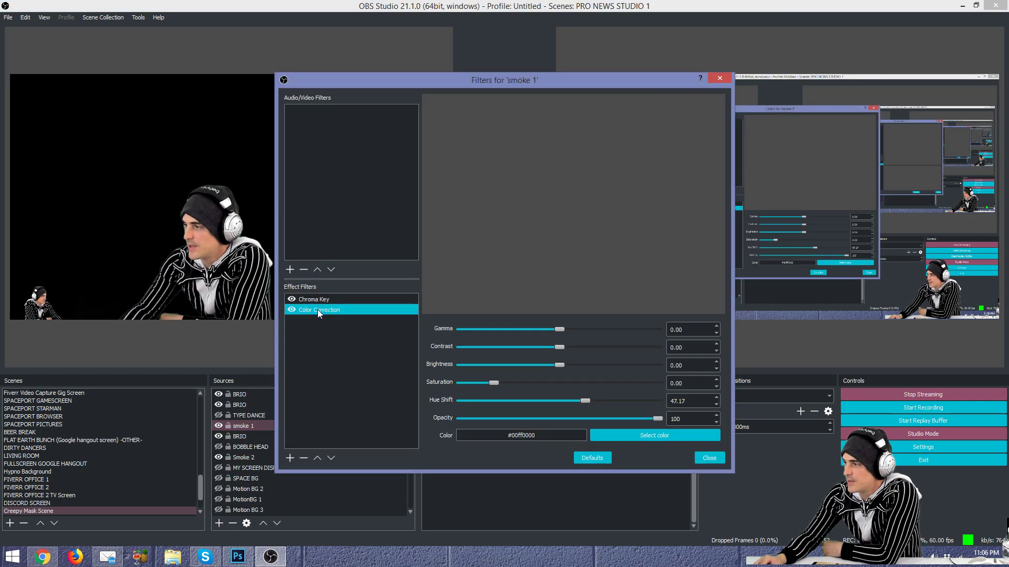
pyautogui.click(663, 434)
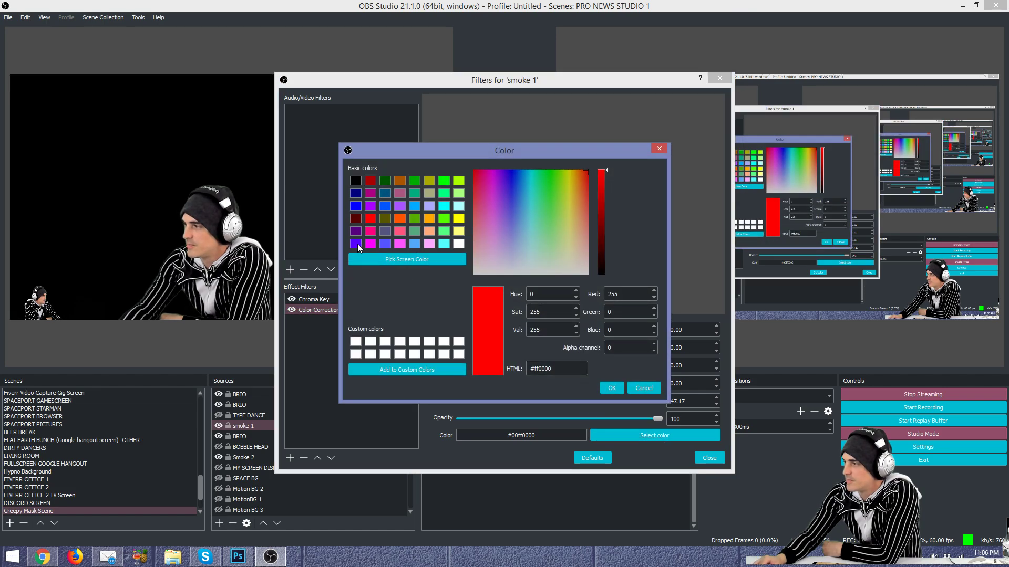
pyautogui.click(357, 244)
pyautogui.click(611, 388)
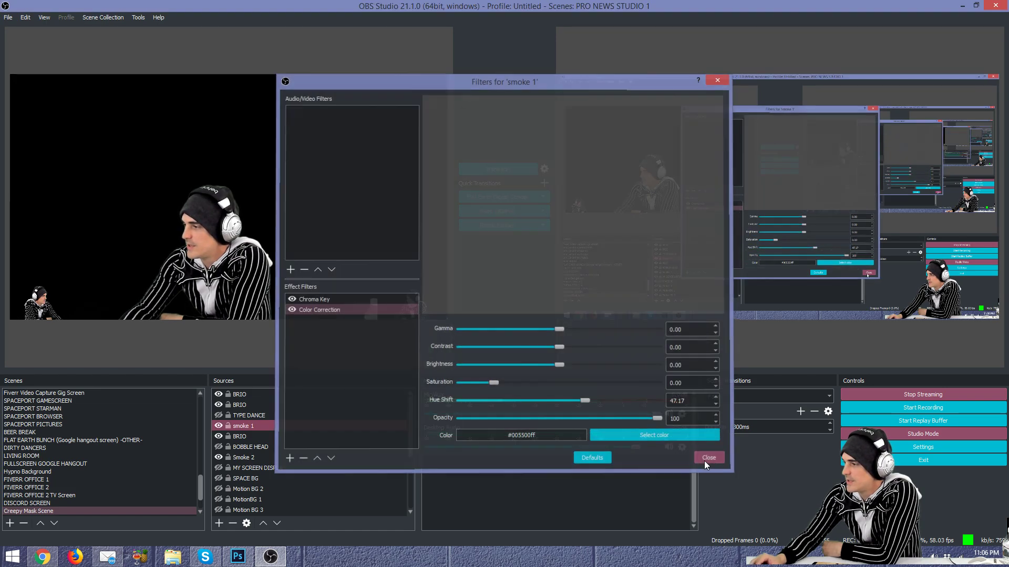
pyautogui.click(706, 458)
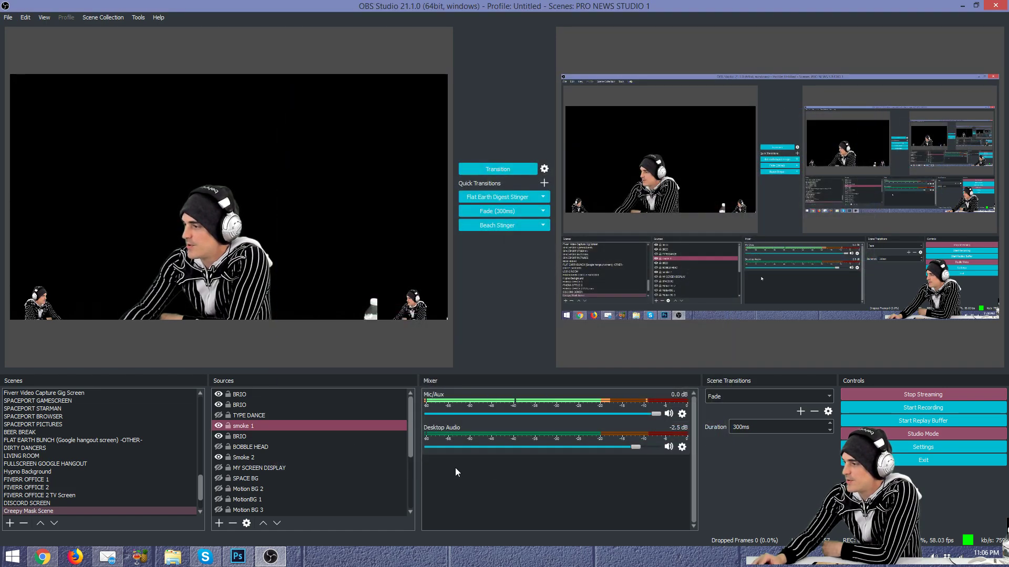
# Step: Select the BRIO and Smoke 2 sources, then Fade the preview to the live output
pyautogui.keyDown('ctrl'); pyautogui.click(243, 436); pyautogui.keyUp('ctrl')
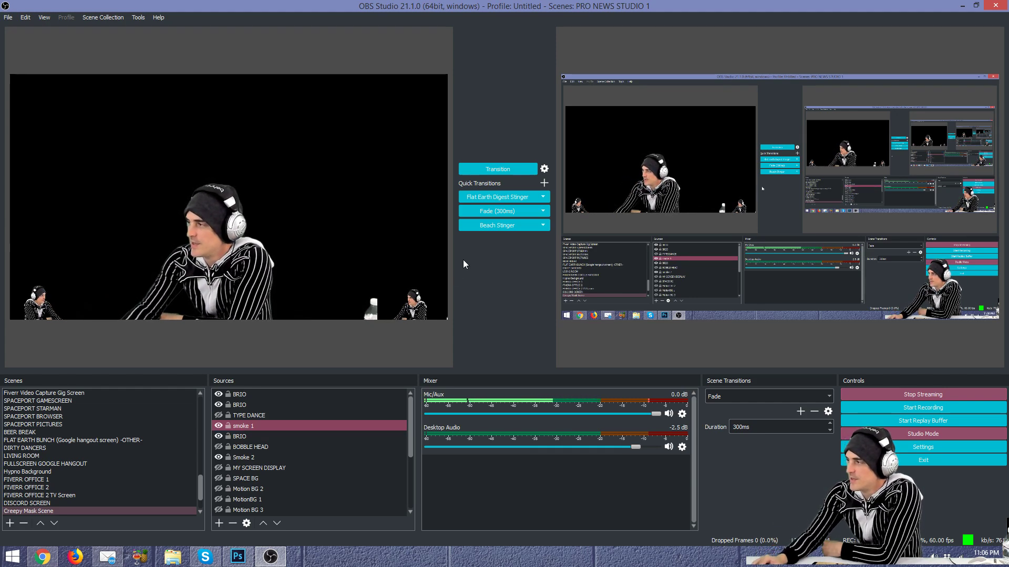
pyautogui.click(248, 459)
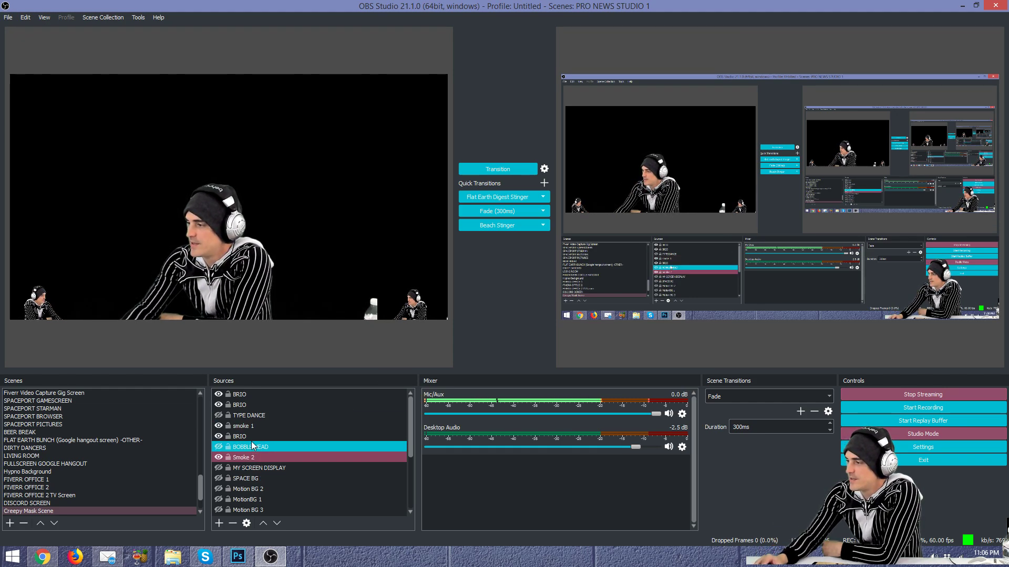
pyautogui.click(493, 211)
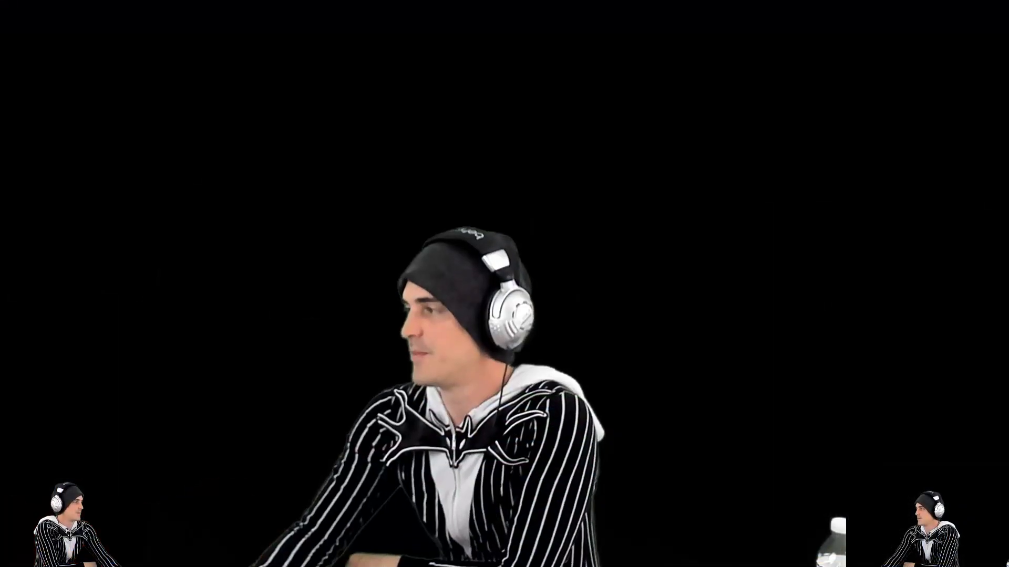
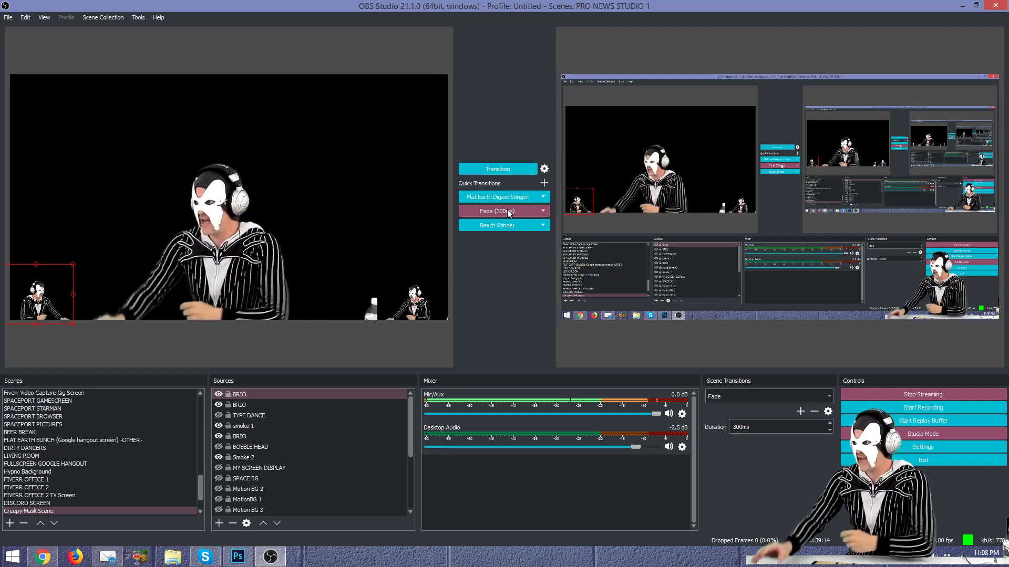
# Step: Browse the scene's sources, then open the BRIO webcam's Filters window
pyautogui.click(268, 406)
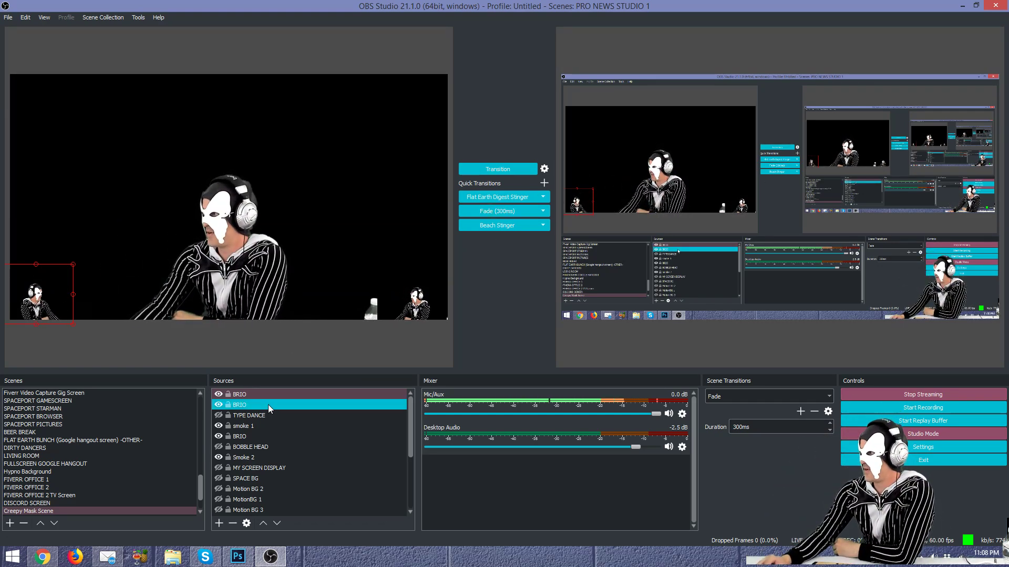
pyautogui.click(282, 416)
pyautogui.click(270, 447)
pyautogui.click(358, 456)
pyautogui.click(302, 436)
pyautogui.click(296, 468)
pyautogui.click(298, 435)
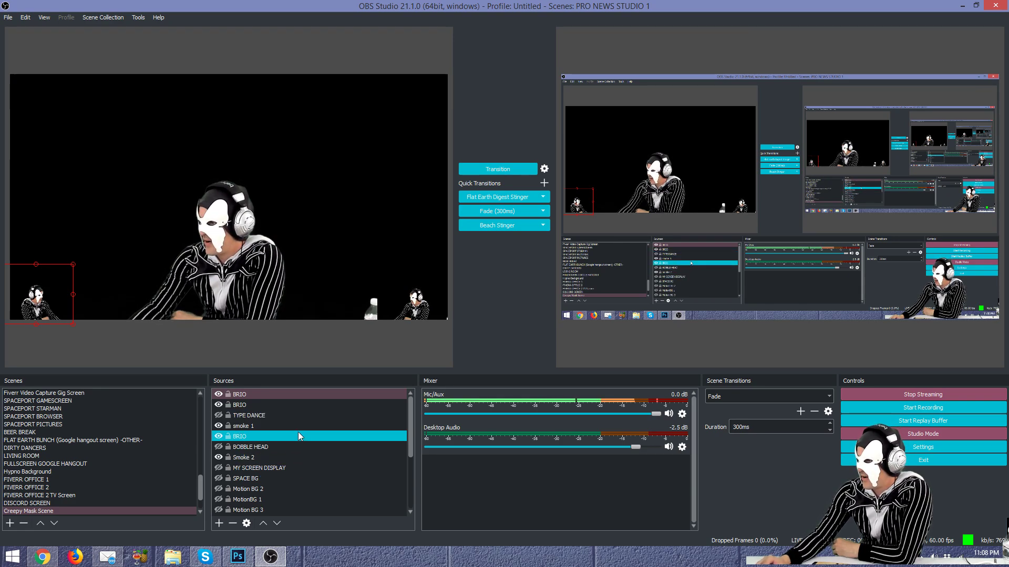
pyautogui.click(249, 437)
pyautogui.rightClick(249, 439)
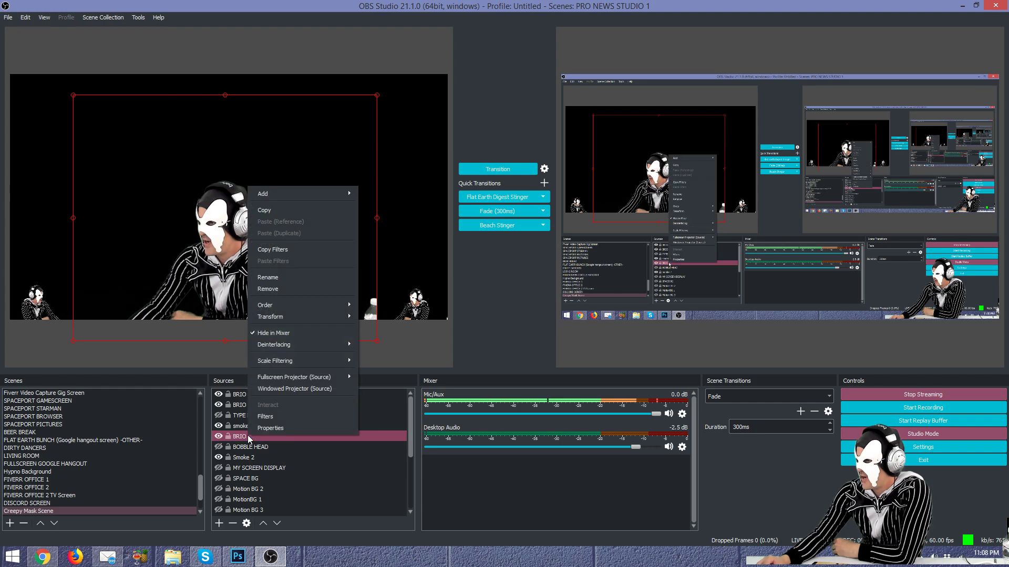
pyautogui.click(272, 416)
pyautogui.moveTo(472, 94); pyautogui.dragTo(254, 53)
# Step: Enable BRIO's Color Correction filter, reset it to defaults, and tint it red
pyautogui.click(78, 280)
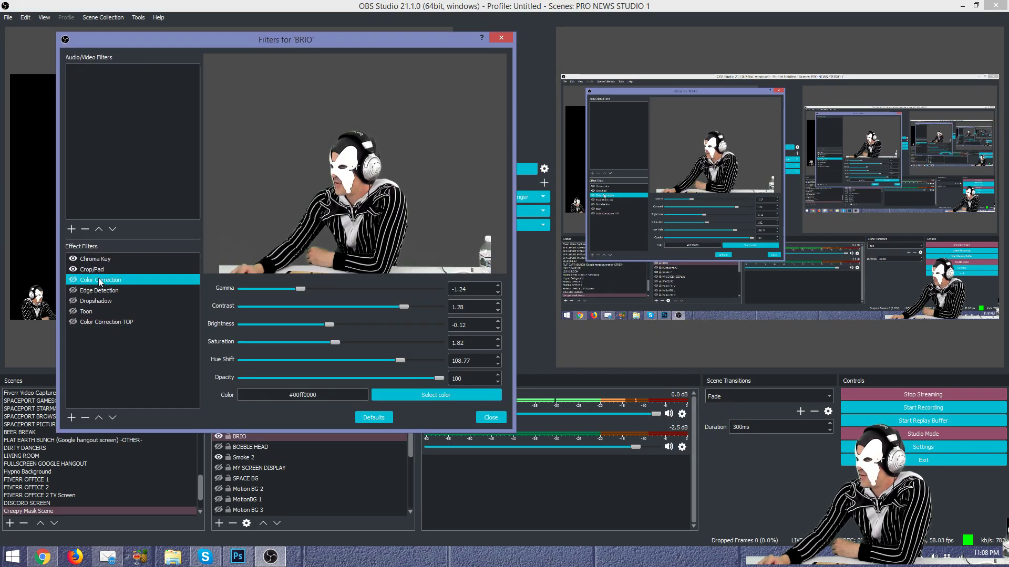
pyautogui.click(74, 280)
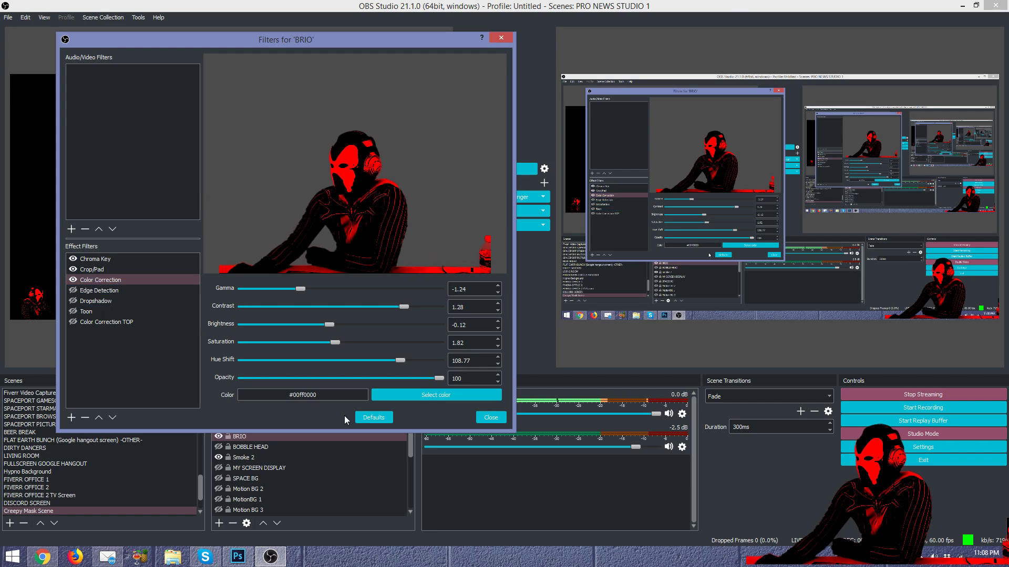
pyautogui.click(379, 417)
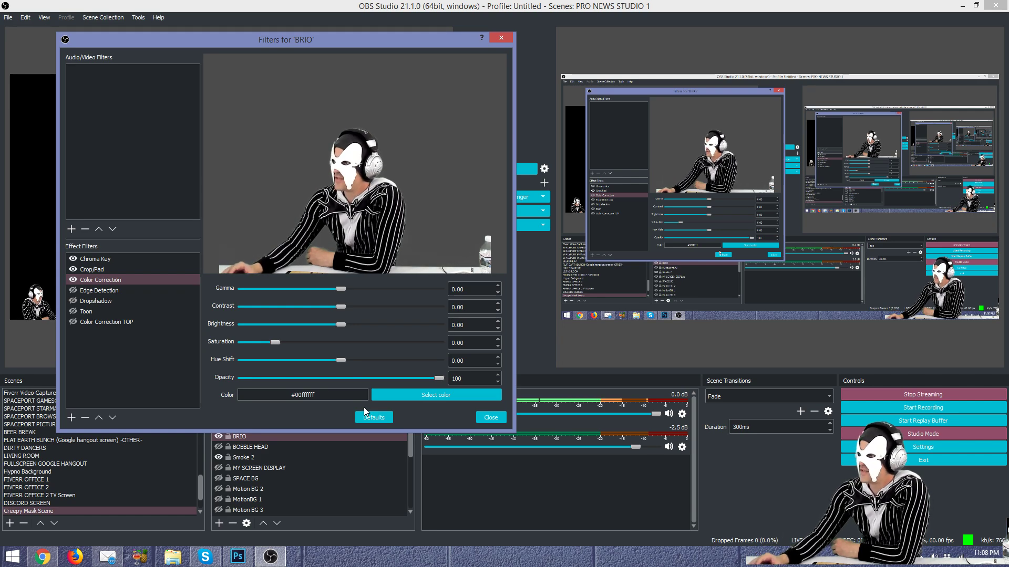
pyautogui.click(424, 397)
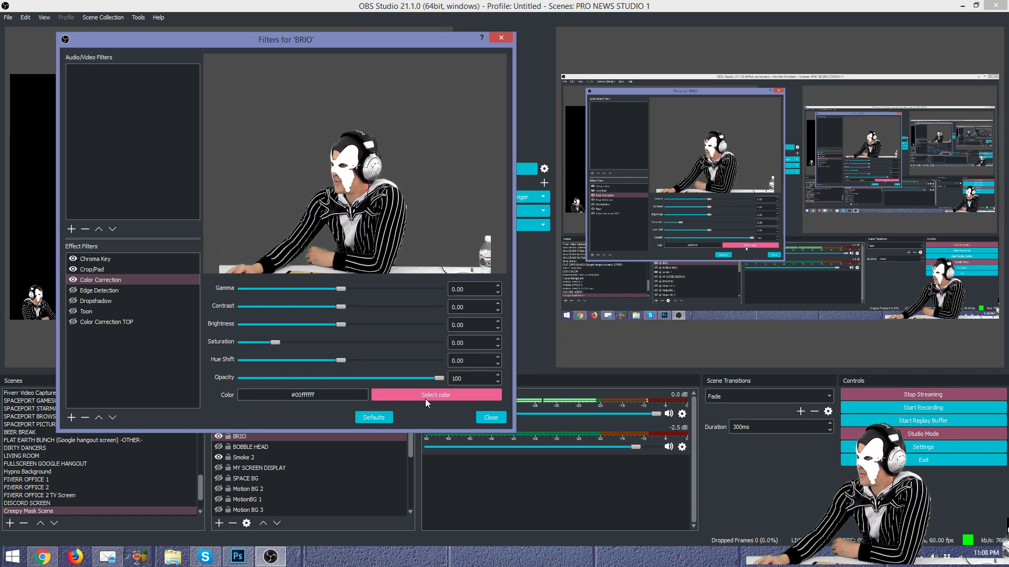
pyautogui.click(152, 179)
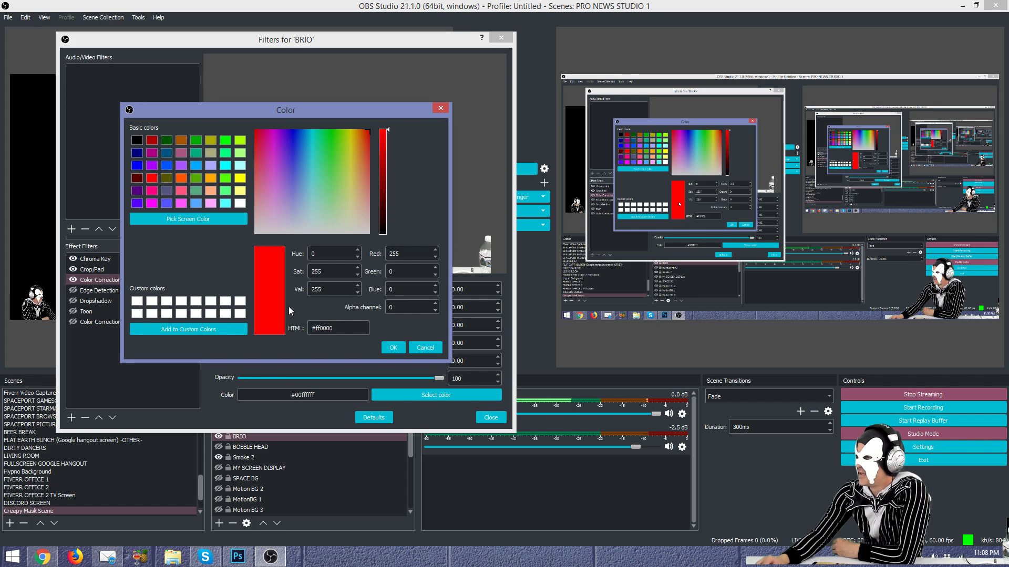
pyautogui.click(389, 349)
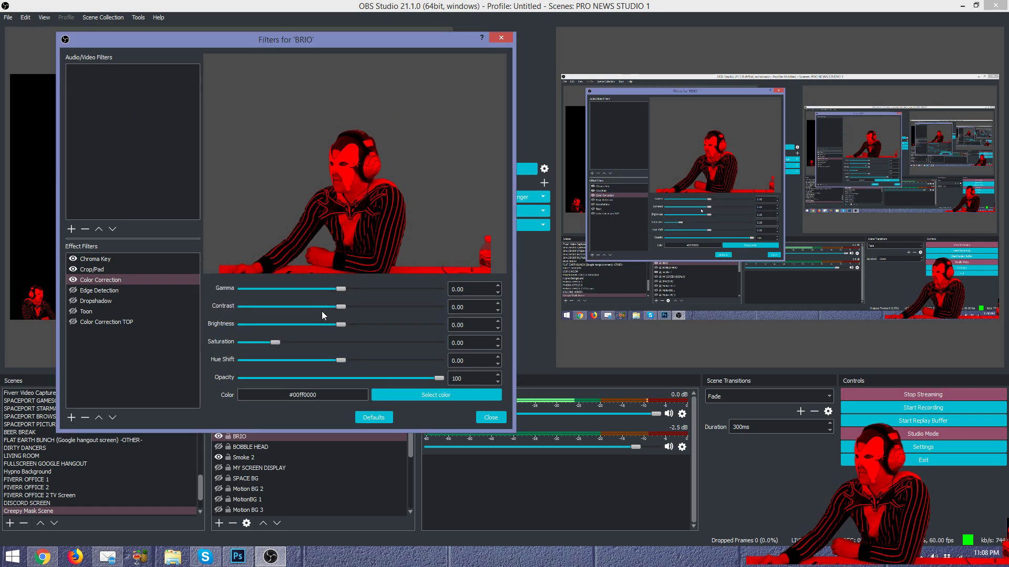
# Step: Tune Color Correction to Gamma -0.67, Contrast 0.70, Brightness -0.20, Saturation 1.17, Hue Shift 102.99
pyautogui.moveTo(339, 361); pyautogui.dragTo(390, 361)
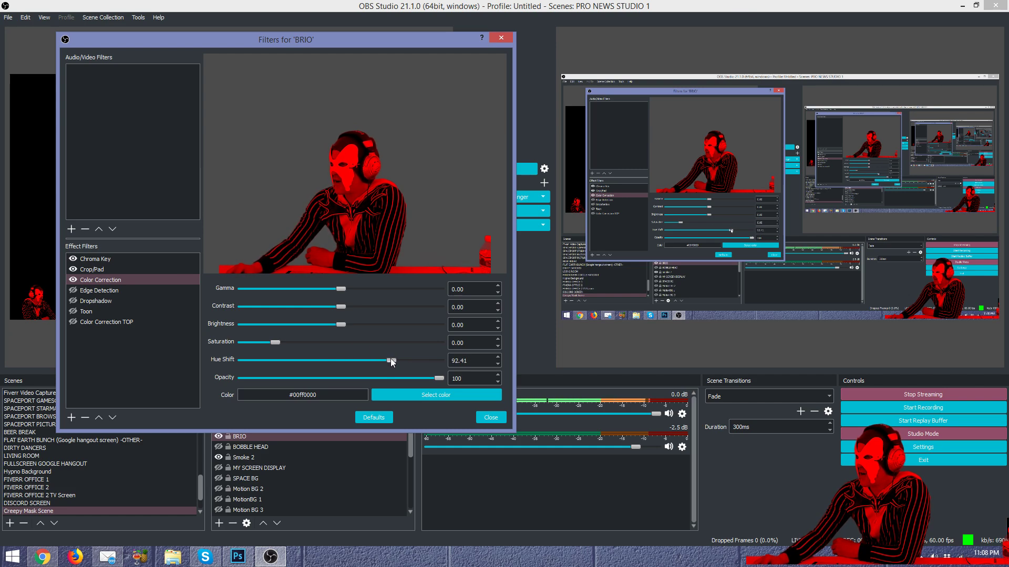
pyautogui.moveTo(340, 289); pyautogui.dragTo(309, 289)
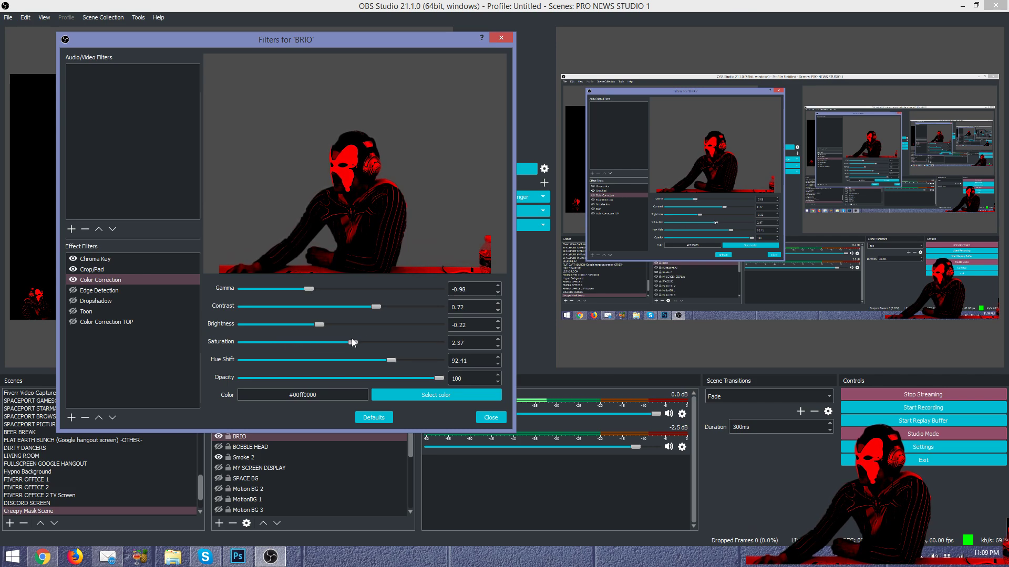
pyautogui.moveTo(288, 342); pyautogui.dragTo(314, 342)
pyautogui.moveTo(375, 307); pyautogui.dragTo(398, 311)
pyautogui.moveTo(319, 325); pyautogui.dragTo(337, 328)
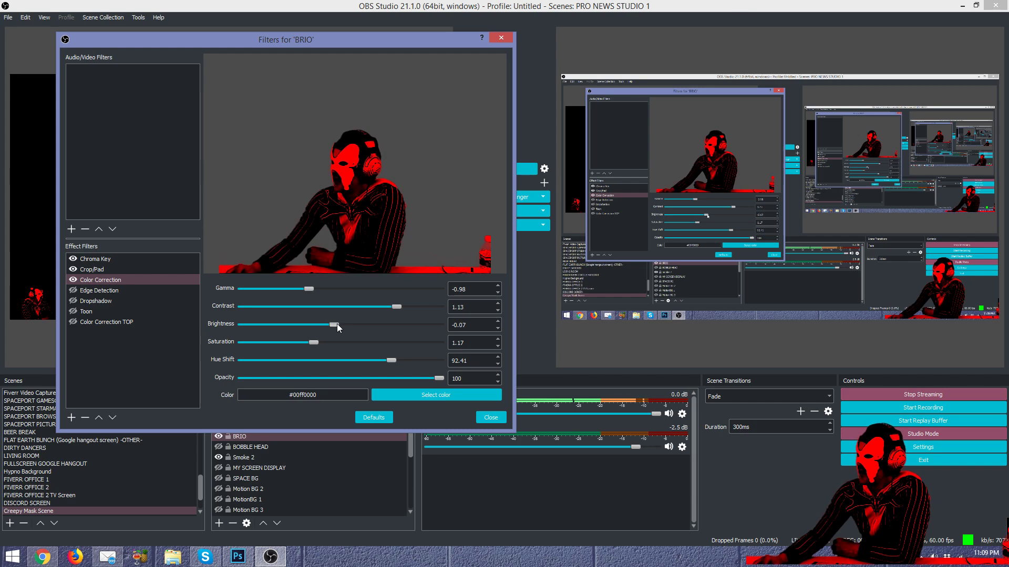
pyautogui.moveTo(396, 308); pyautogui.dragTo(386, 308)
pyautogui.moveTo(392, 360)
pyautogui.mouseDown()
pyautogui.moveTo(409, 359)
pyautogui.moveTo(401, 355)
pyautogui.mouseUp()
pyautogui.moveTo(329, 322)
pyautogui.mouseDown()
pyautogui.moveTo(338, 329)
pyautogui.moveTo(325, 329)
pyautogui.mouseUp()
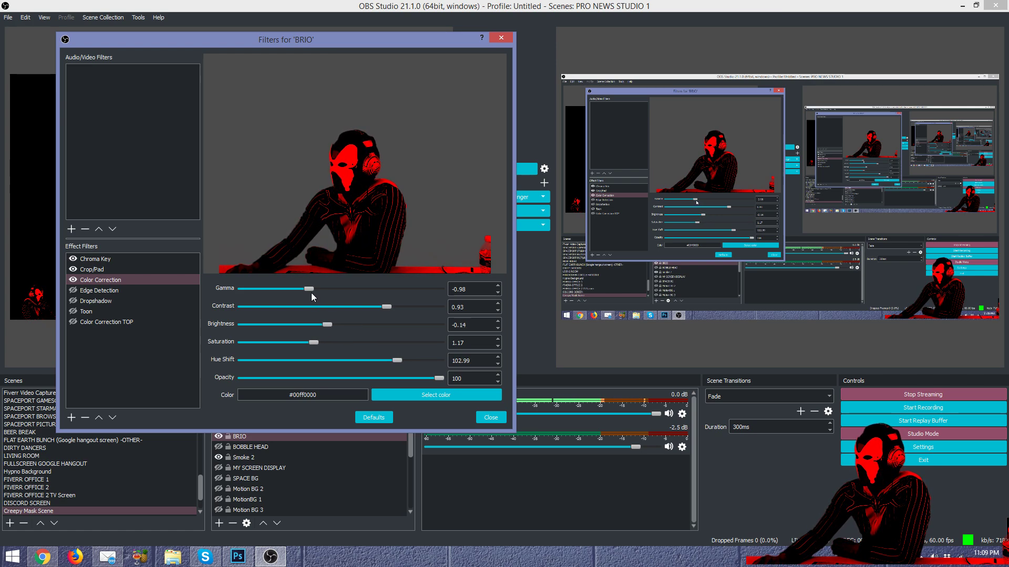
pyautogui.moveTo(312, 289)
pyautogui.mouseDown()
pyautogui.moveTo(337, 290)
pyautogui.moveTo(319, 294)
pyautogui.mouseUp()
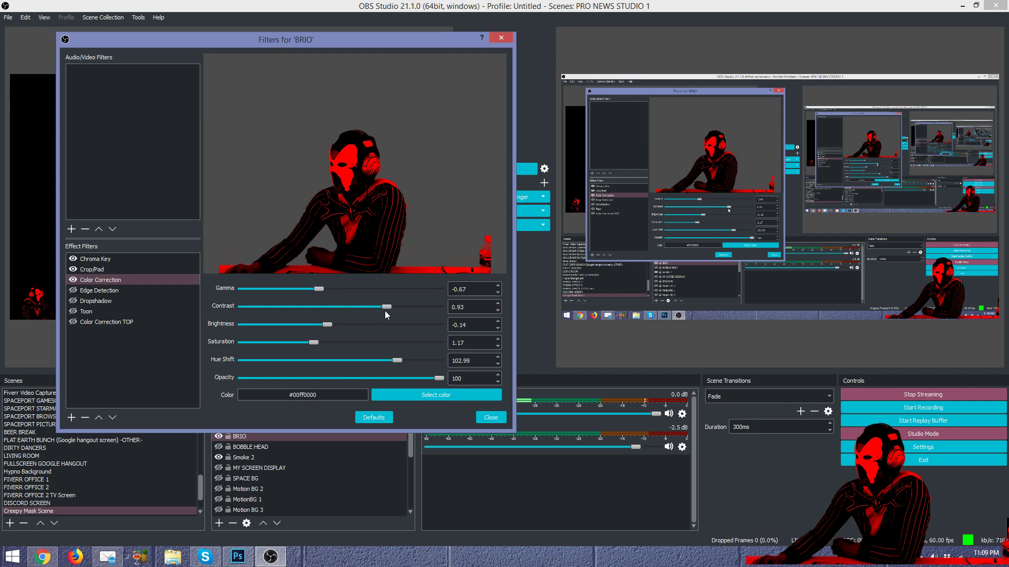
pyautogui.moveTo(389, 308); pyautogui.dragTo(338, 323)
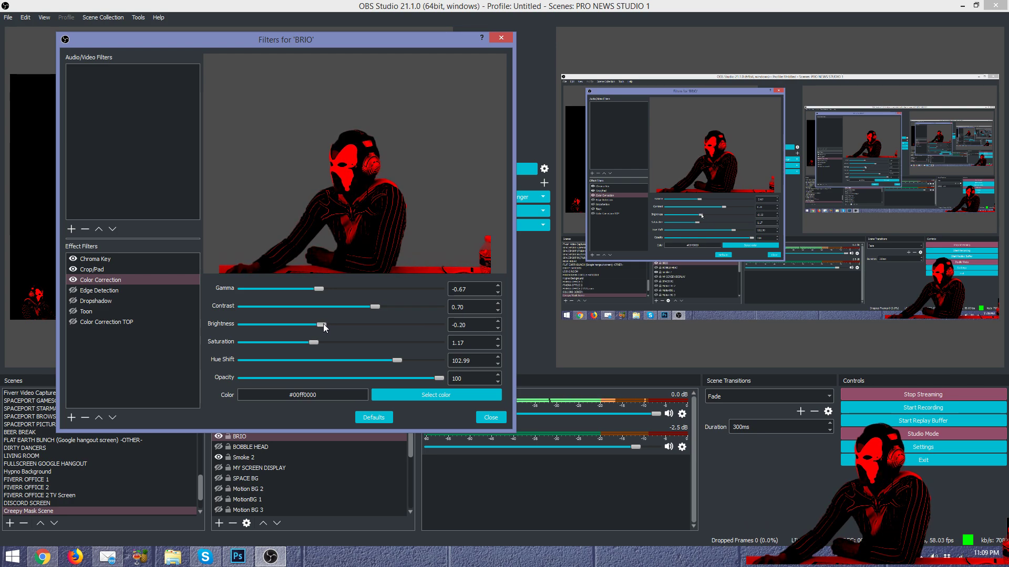
# Step: Try a yellow tint on the webcam with the hue shifted toward green
pyautogui.click(415, 395)
pyautogui.click(240, 179)
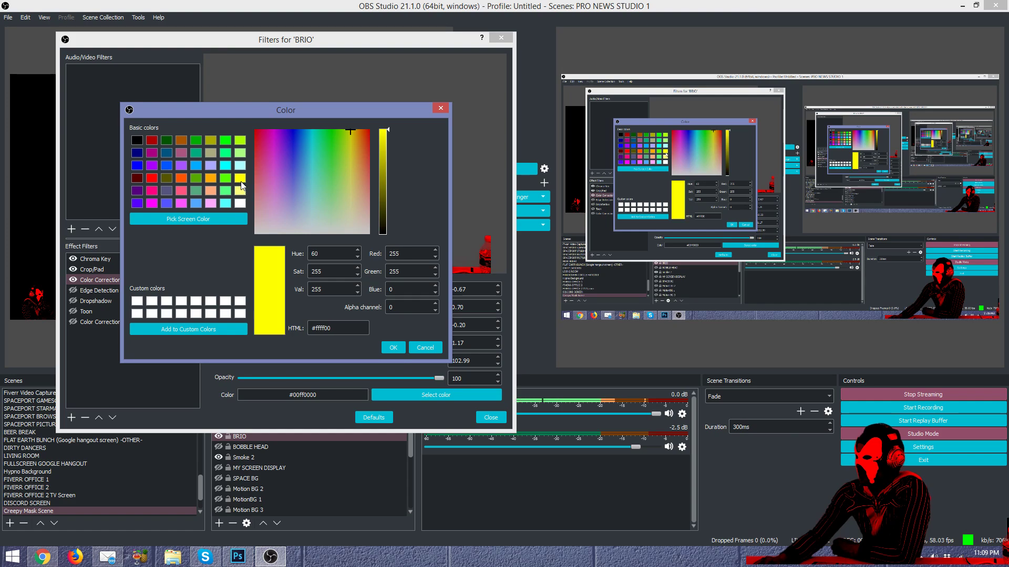
pyautogui.click(390, 344)
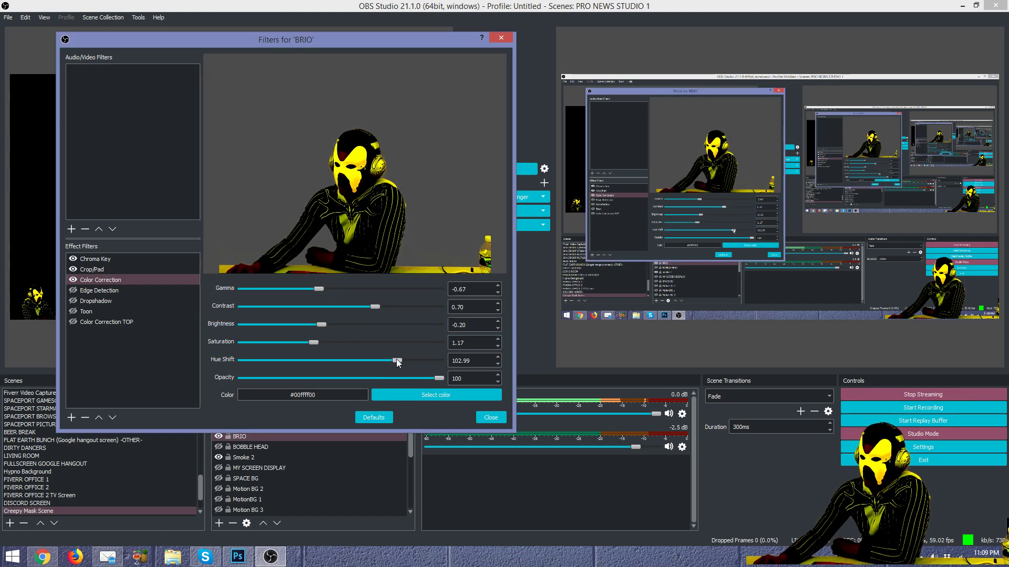
pyautogui.moveTo(396, 359); pyautogui.dragTo(364, 373)
# Step: Try a magenta tint with Hue Shift -95.29, then return the tint to red #ff0000
pyautogui.click(400, 395)
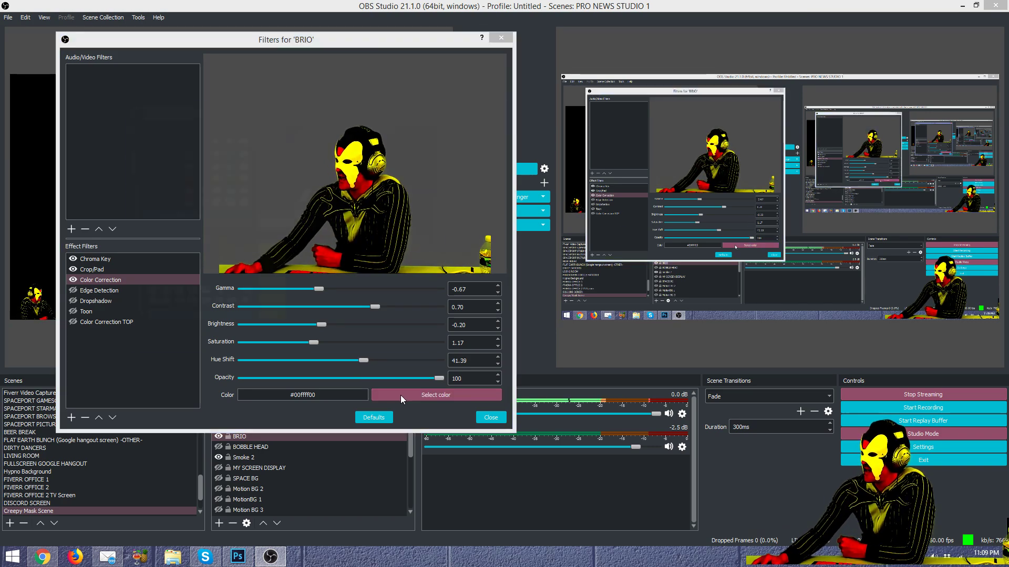
pyautogui.click(140, 203)
pyautogui.click(152, 204)
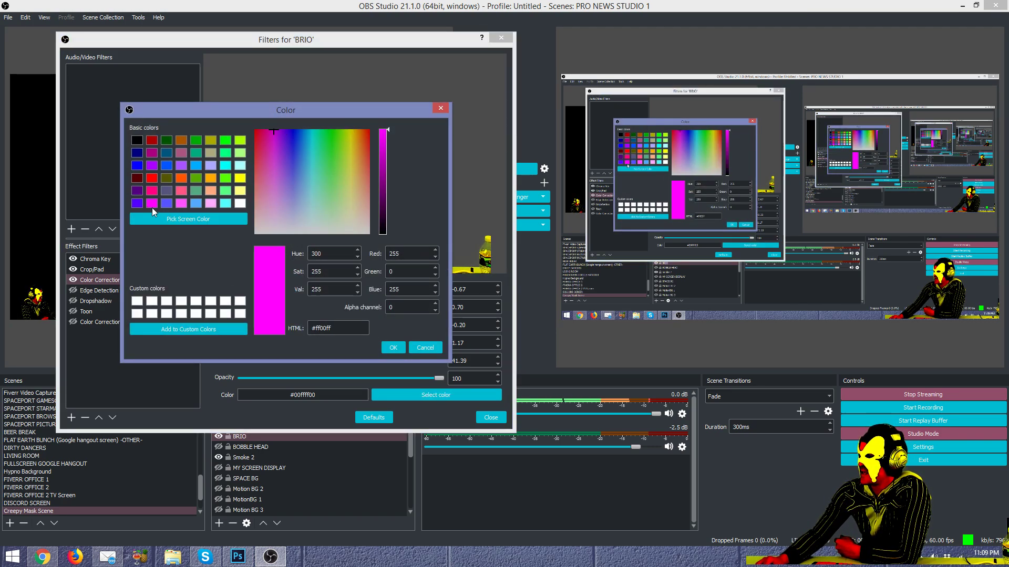
pyautogui.click(394, 347)
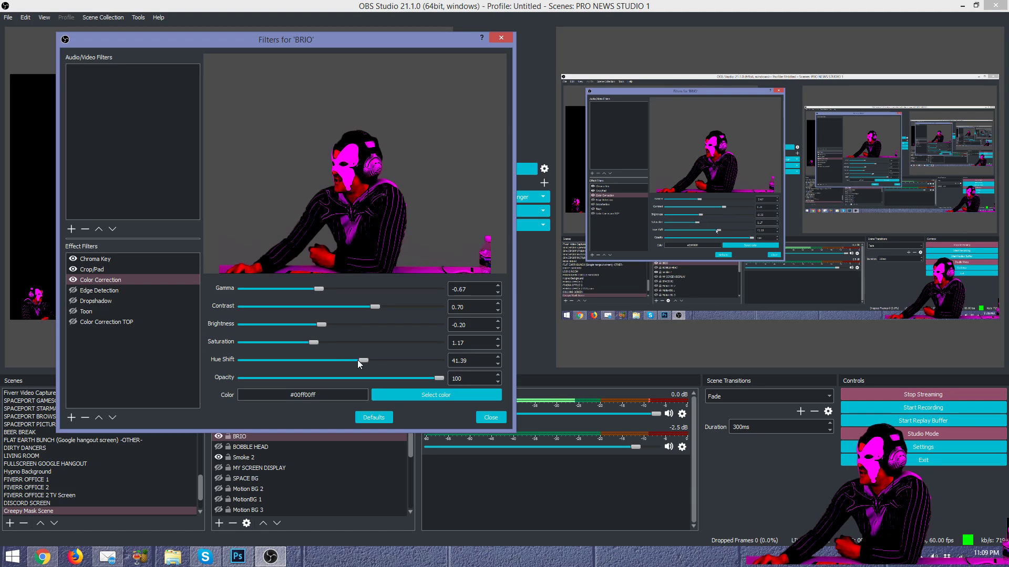
pyautogui.moveTo(367, 360); pyautogui.dragTo(292, 355)
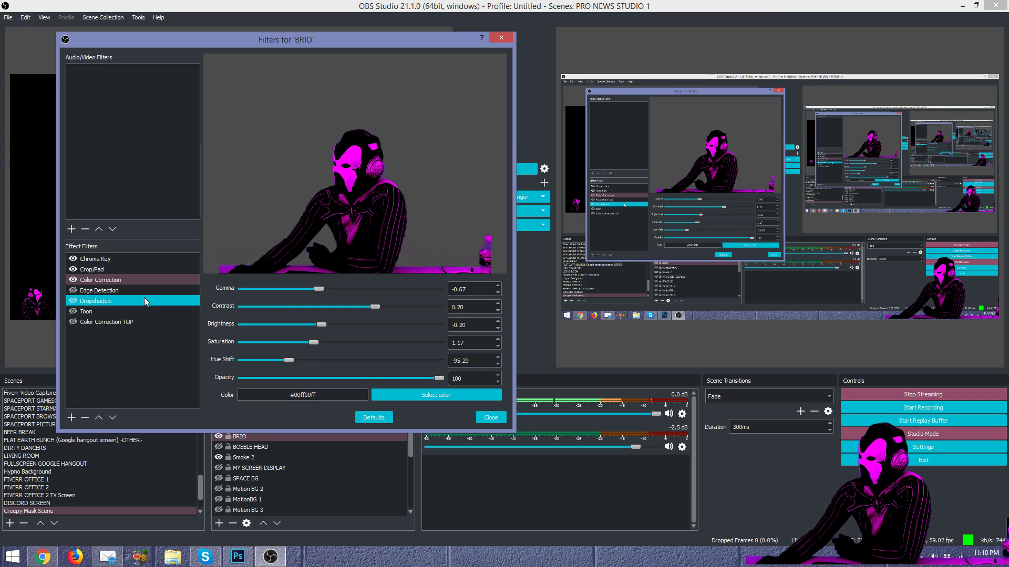
pyautogui.click(429, 396)
pyautogui.click(151, 179)
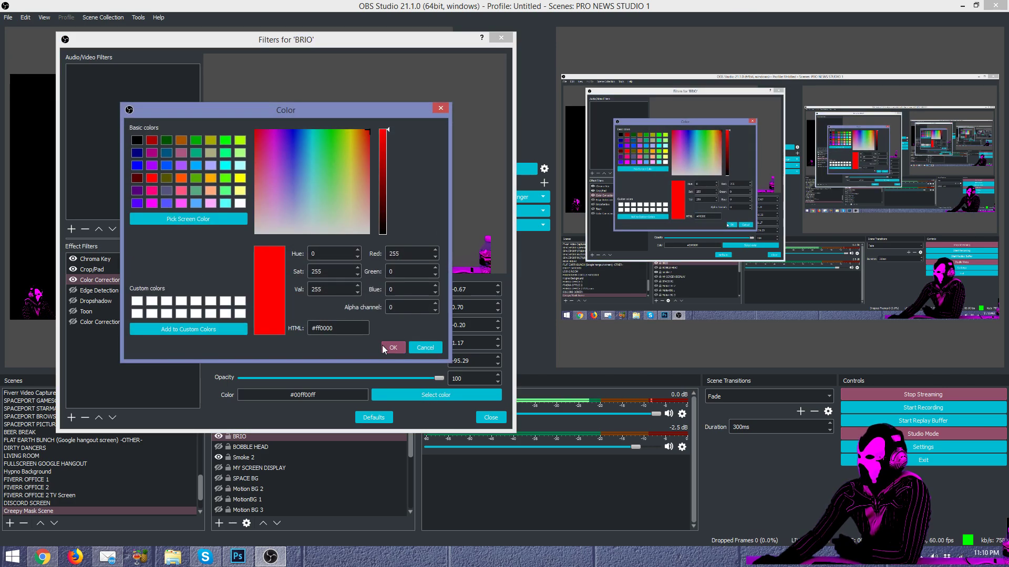
pyautogui.click(384, 346)
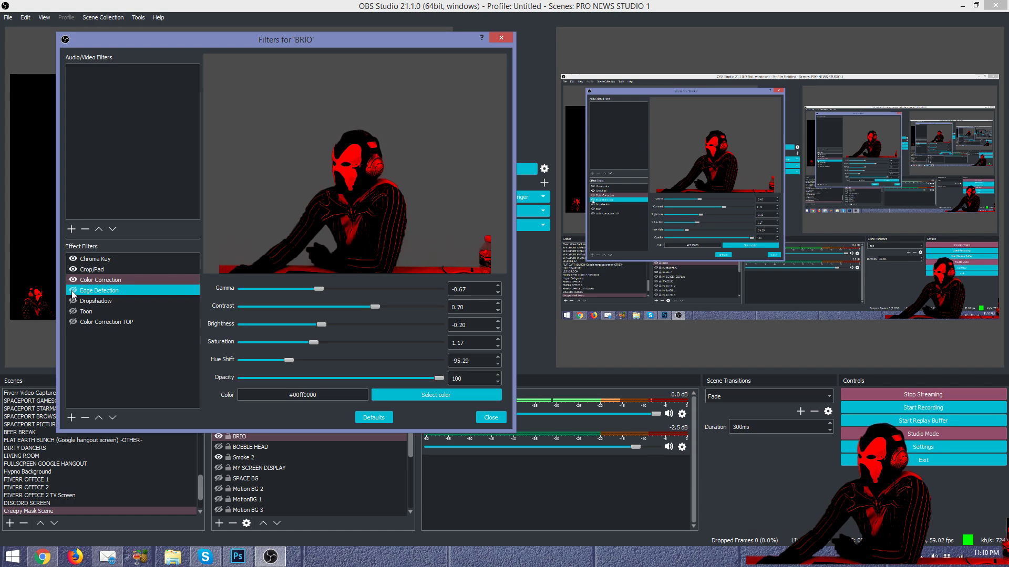
# Step: Enlarge the Filters window, preview Edge Detection, and retune Color Correction gamma to about -0.97 and brightness
pyautogui.moveTo(514, 429); pyautogui.dragTo(916, 530)
pyautogui.click(102, 342)
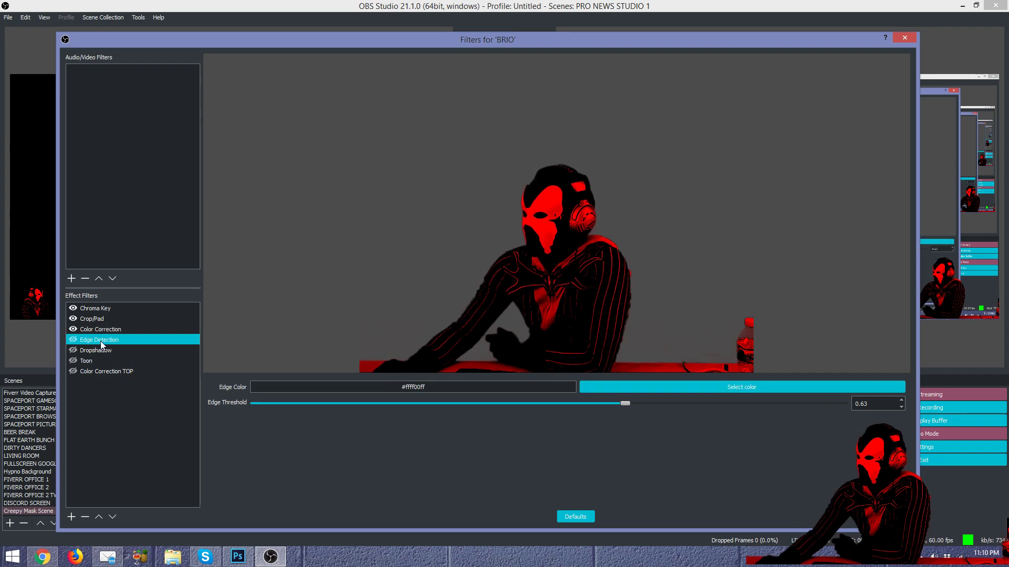
pyautogui.click(73, 340)
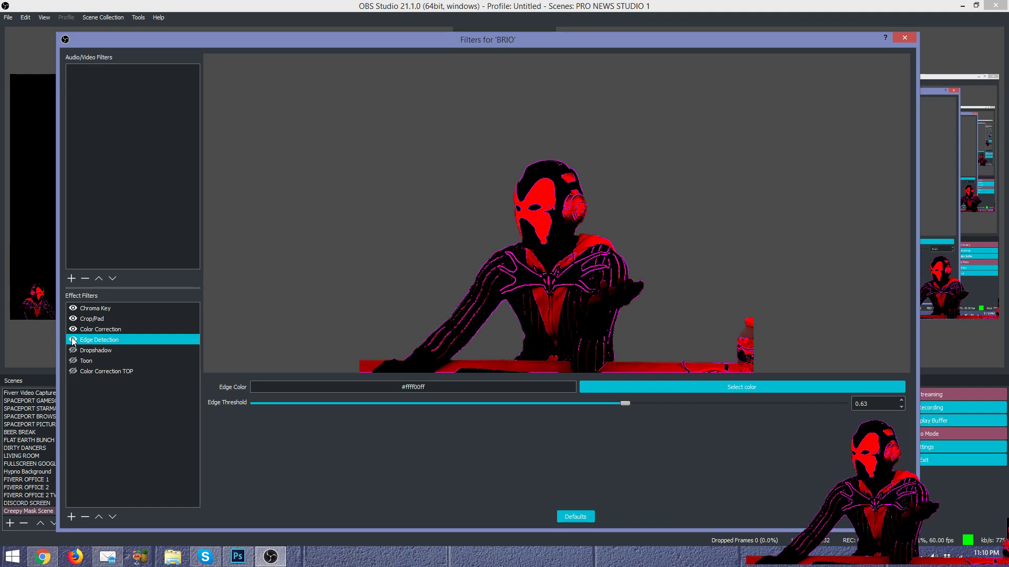
pyautogui.click(73, 339)
pyautogui.click(102, 330)
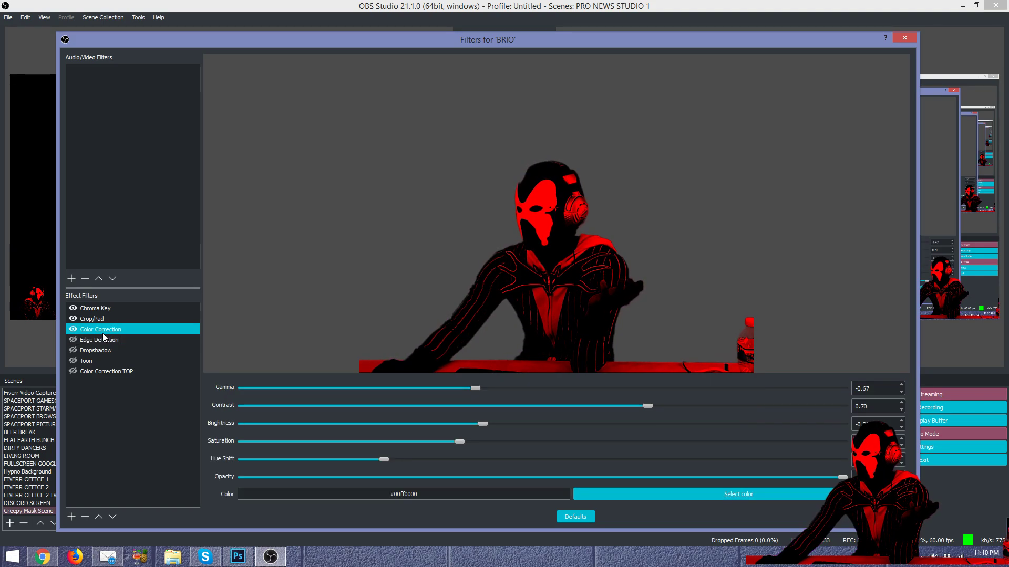
pyautogui.click(469, 389)
pyautogui.moveTo(407, 387); pyautogui.dragTo(567, 399)
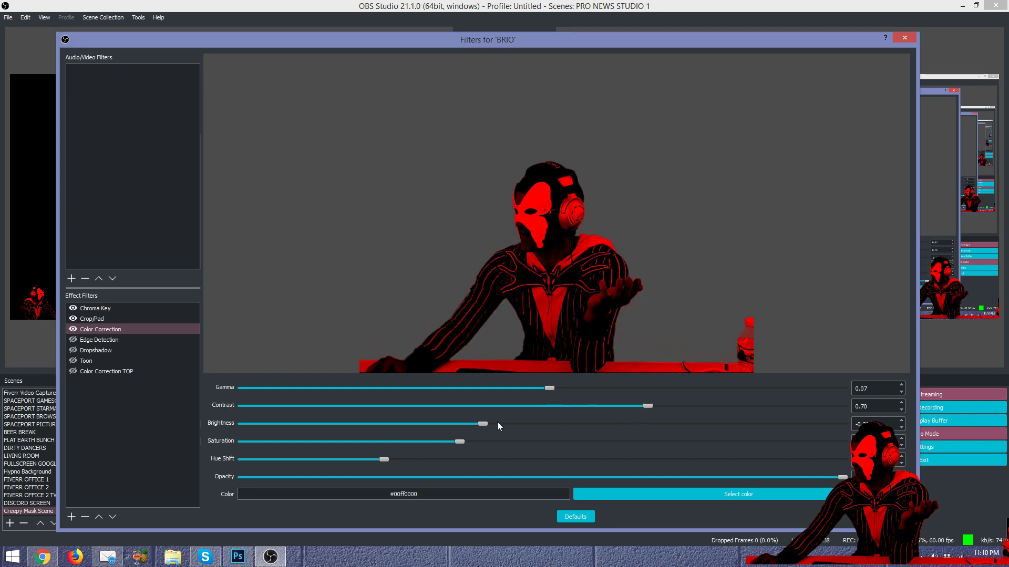
pyautogui.moveTo(480, 423); pyautogui.dragTo(540, 425)
pyautogui.moveTo(550, 387); pyautogui.dragTo(450, 389)
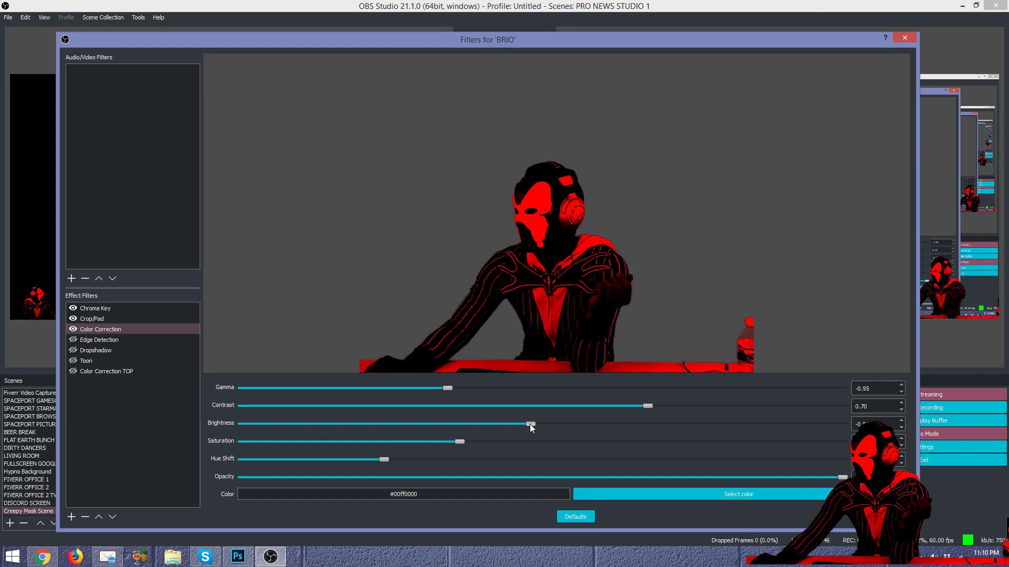
# Step: Turn Edge Detection back on and set its Edge Threshold to 0.67
pyautogui.click(122, 340)
pyautogui.click(73, 340)
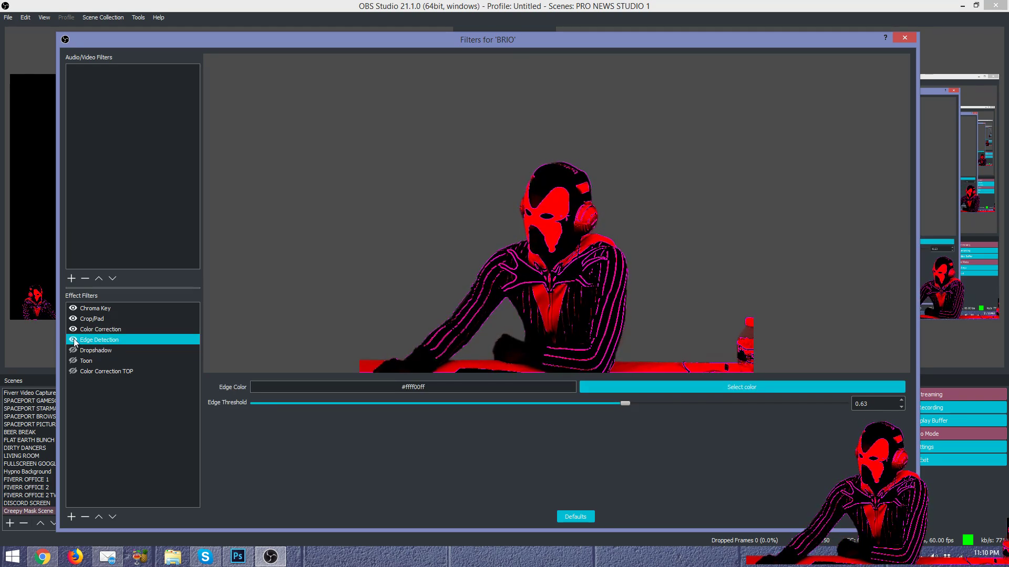
pyautogui.click(683, 390)
pyautogui.moveTo(628, 403); pyautogui.dragTo(853, 390)
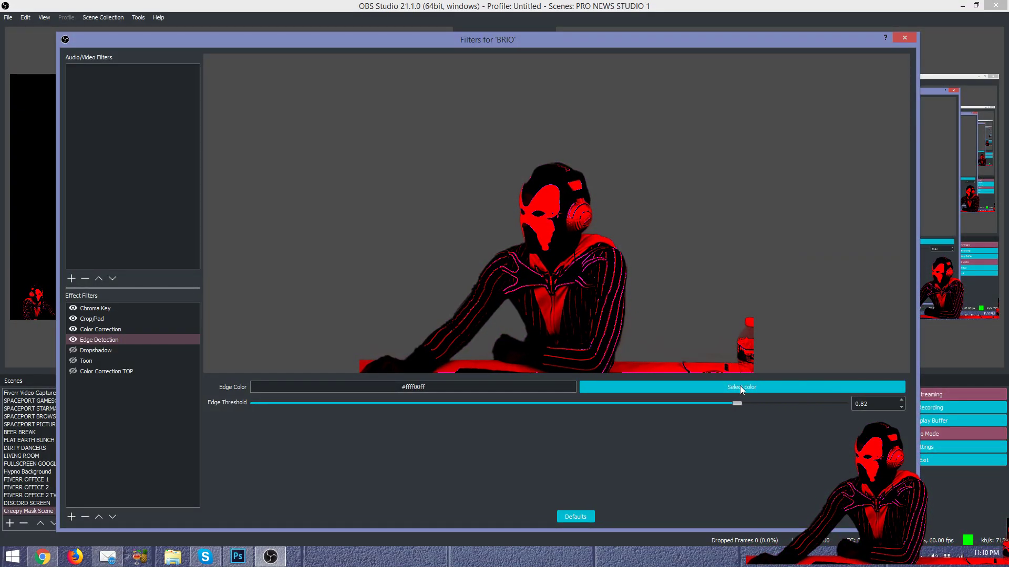
pyautogui.moveTo(713, 386); pyautogui.dragTo(653, 383)
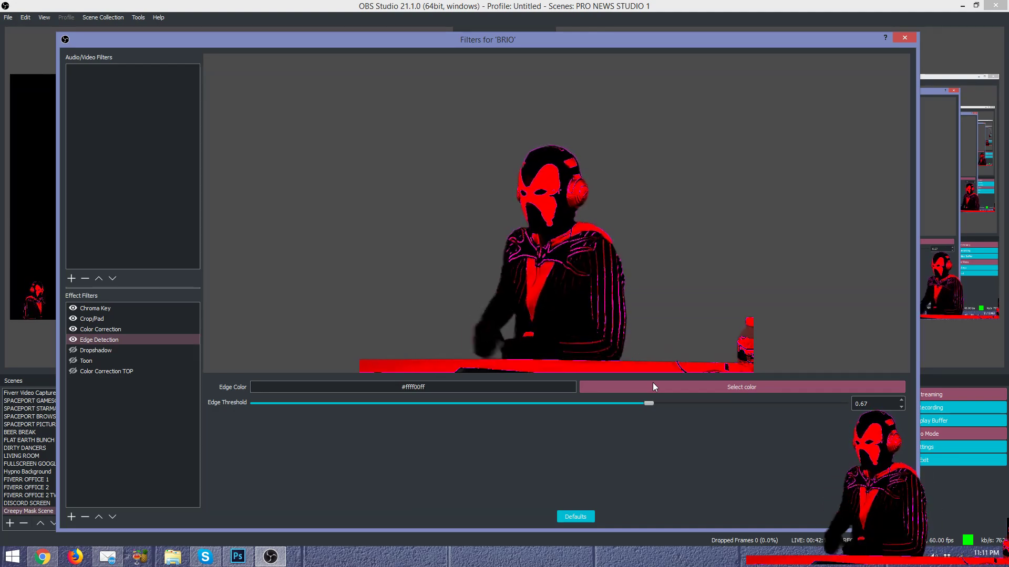
# Step: Change the Edge Detection outline colour to green #ff00ff00, keeping the threshold at 0.67
pyautogui.click(653, 383)
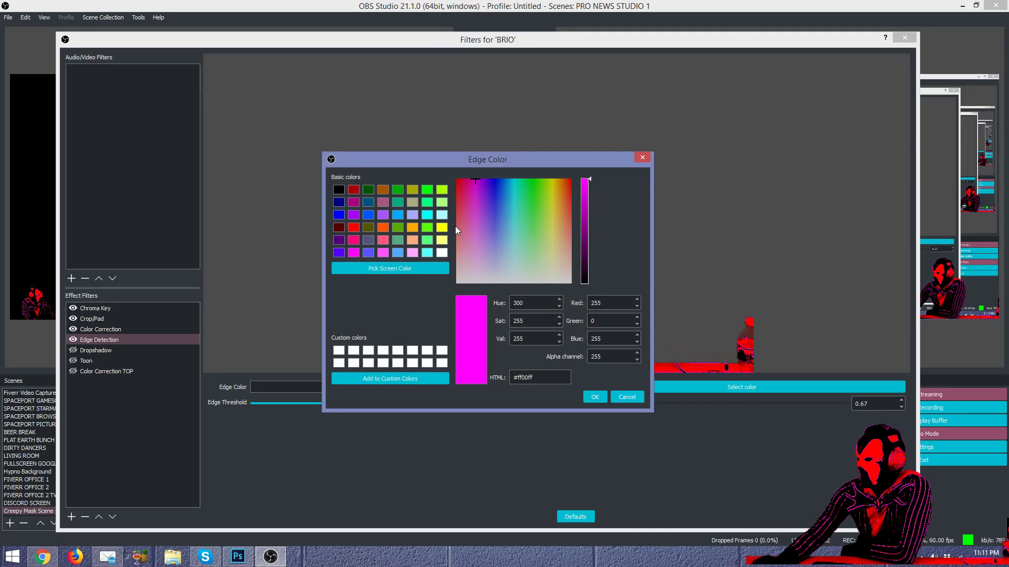
pyautogui.click(442, 227)
pyautogui.click(596, 399)
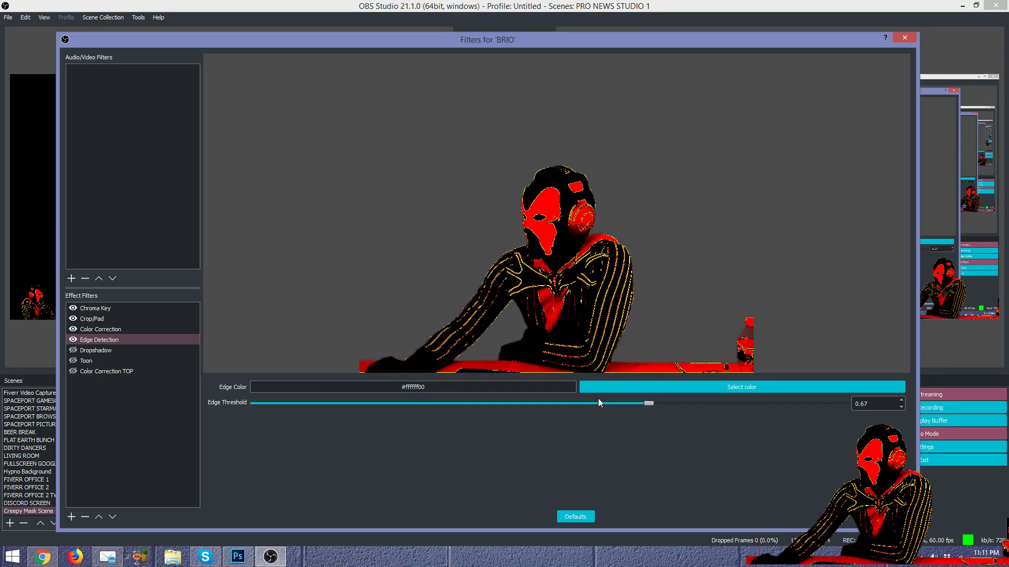
pyautogui.click(685, 388)
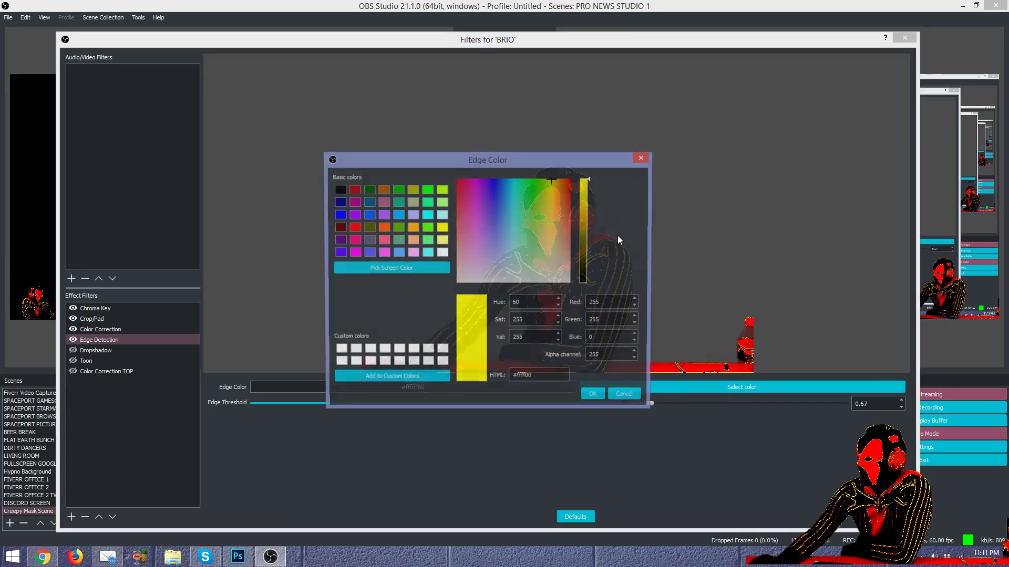
pyautogui.moveTo(598, 158); pyautogui.dragTo(358, 64)
pyautogui.click(200, 96)
pyautogui.click(185, 97)
pyautogui.click(354, 304)
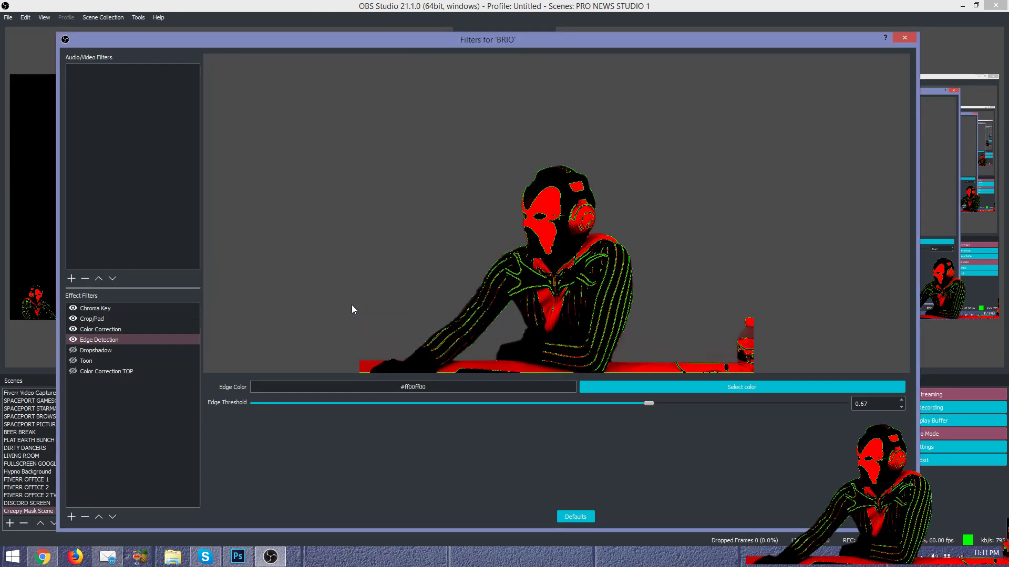
pyautogui.moveTo(650, 404)
pyautogui.mouseDown()
pyautogui.moveTo(603, 402)
pyautogui.moveTo(779, 403)
pyautogui.moveTo(652, 402)
pyautogui.mouseUp()
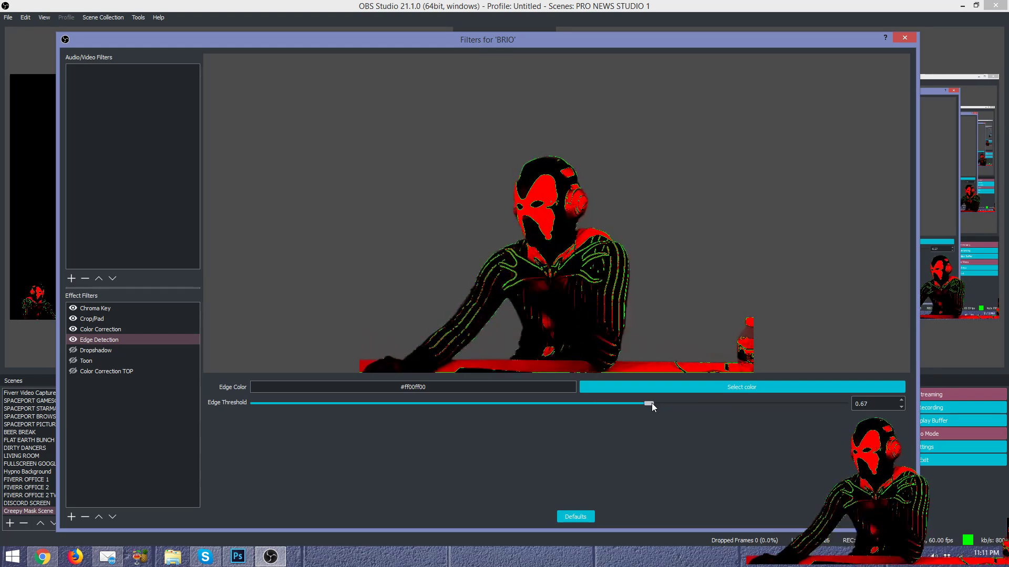
# Step: Enable the Dropshadow filter with Shadow Offset X 16 and Y -9
pyautogui.click(81, 351)
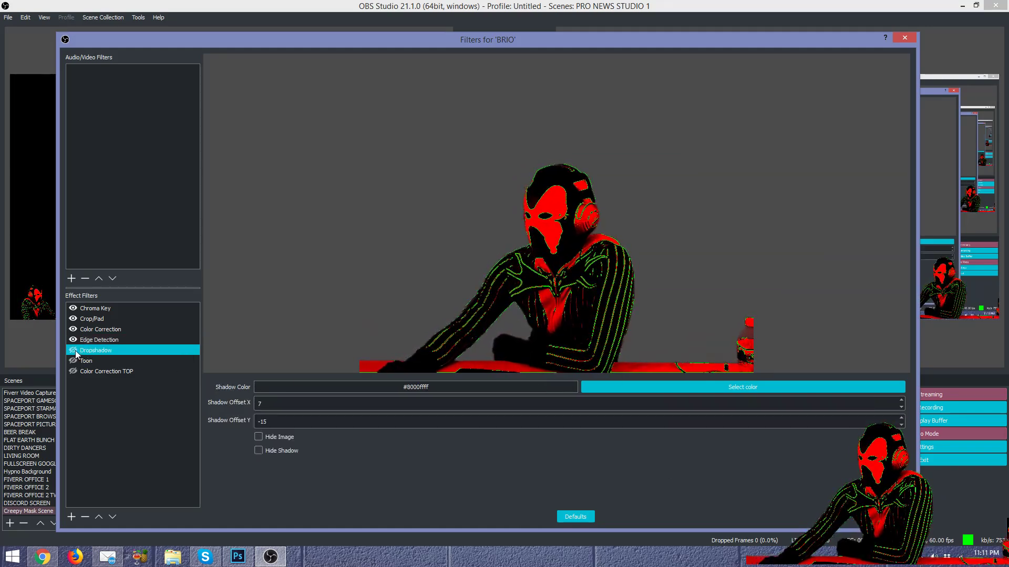
pyautogui.click(74, 350)
pyautogui.click(73, 351)
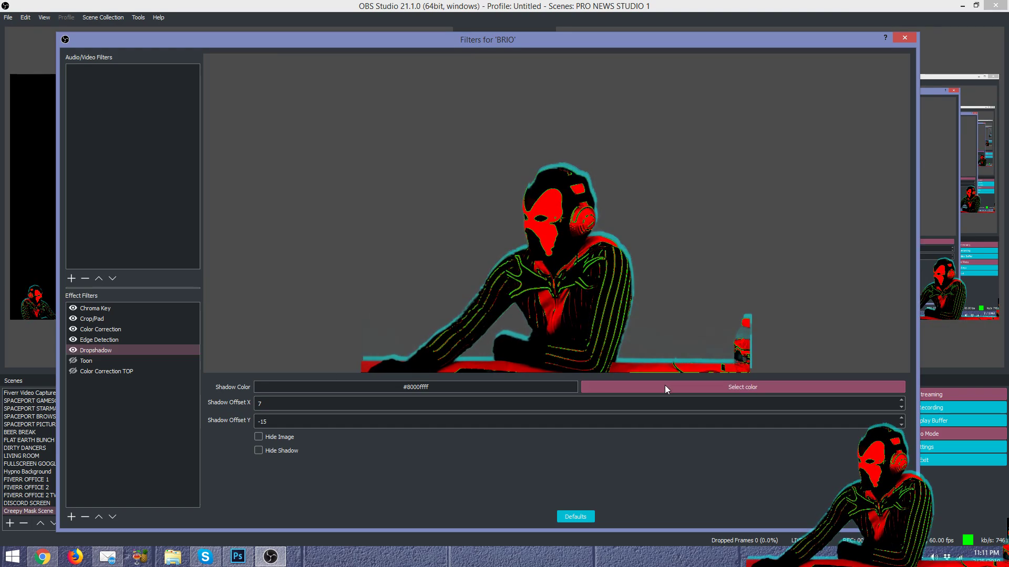
pyautogui.click(266, 402)
pyautogui.scroll(20, 266, 402)
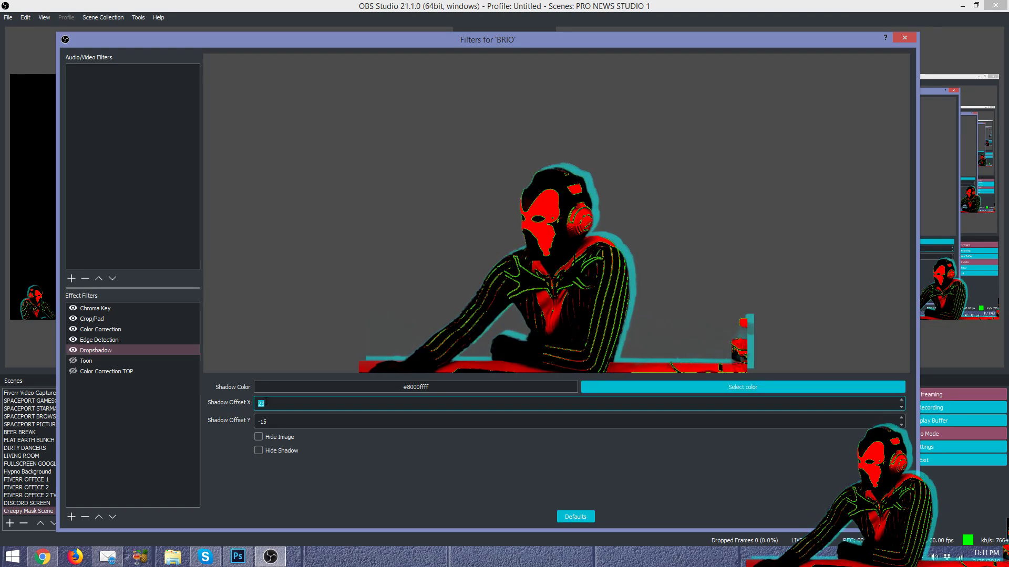
pyautogui.scroll(-20, 264, 403)
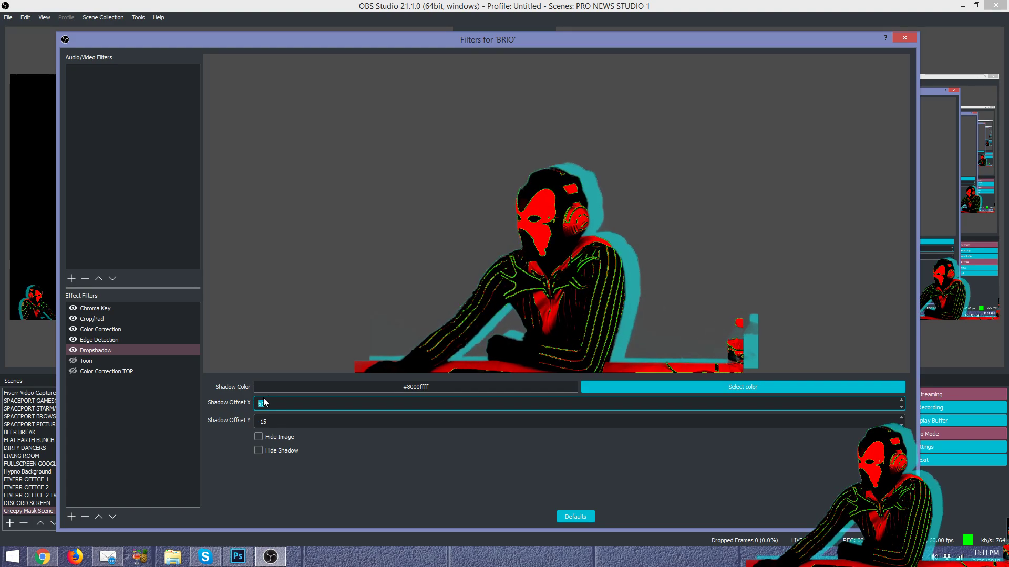
pyautogui.scroll(-8, 264, 403)
pyautogui.scroll(-1, 279, 421)
pyautogui.scroll(7, 279, 420)
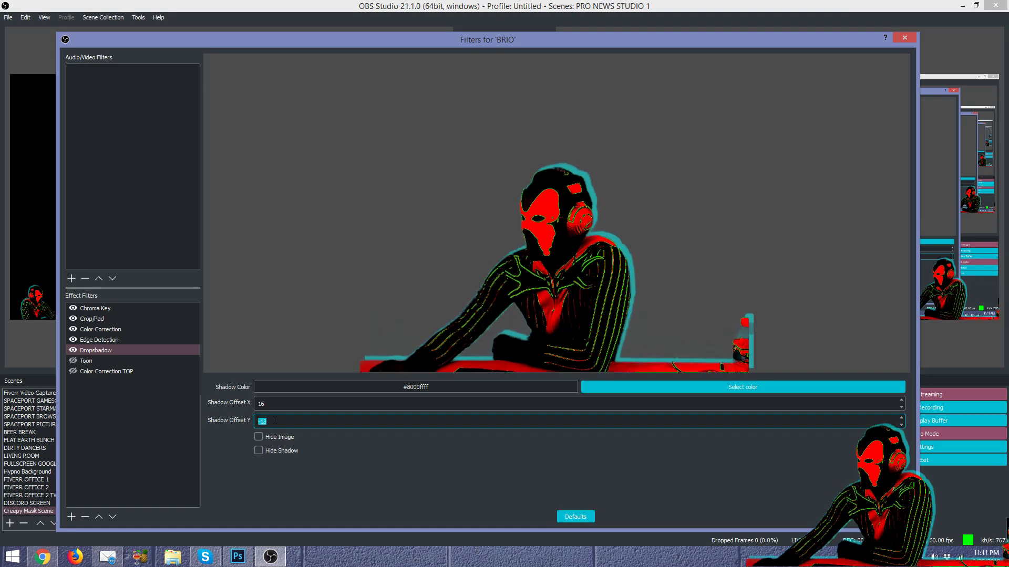
# Step: Set the drop shadow colour to cyan and close the BRIO Filters window
pyautogui.click(629, 390)
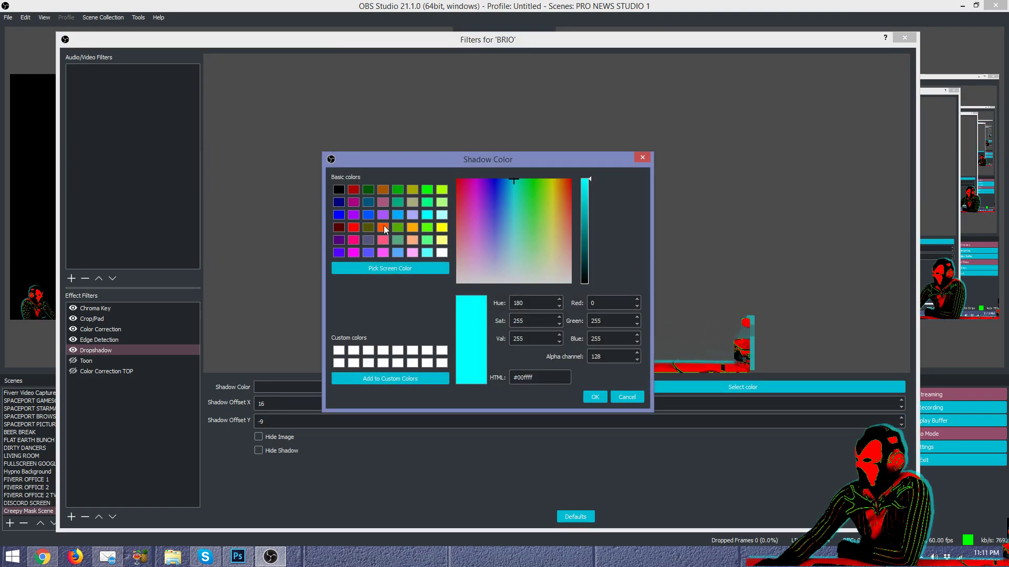
pyautogui.click(442, 228)
pyautogui.moveTo(471, 159); pyautogui.dragTo(283, 103)
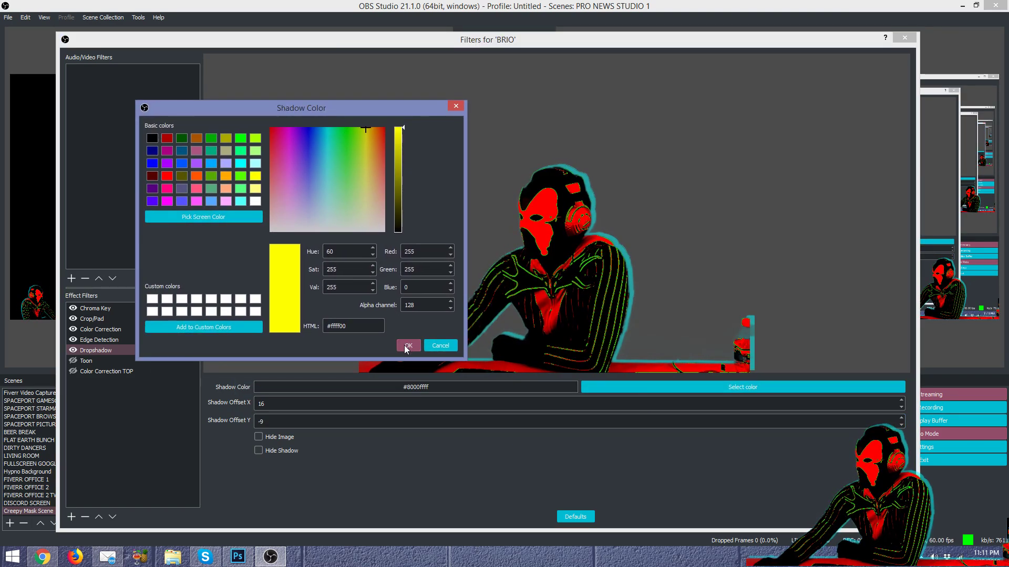
pyautogui.click(406, 343)
pyautogui.click(639, 391)
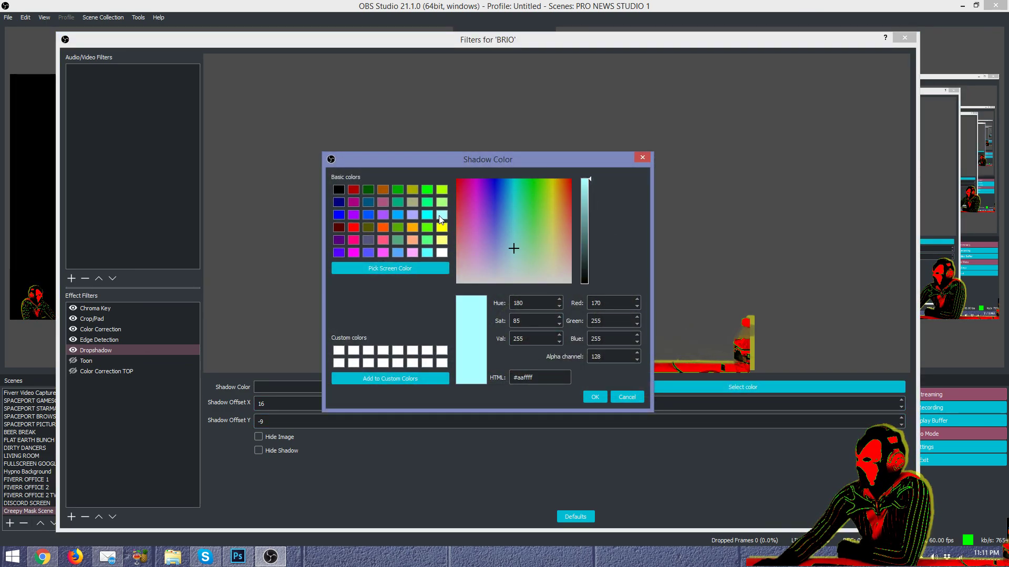
pyautogui.click(432, 215)
pyautogui.click(591, 399)
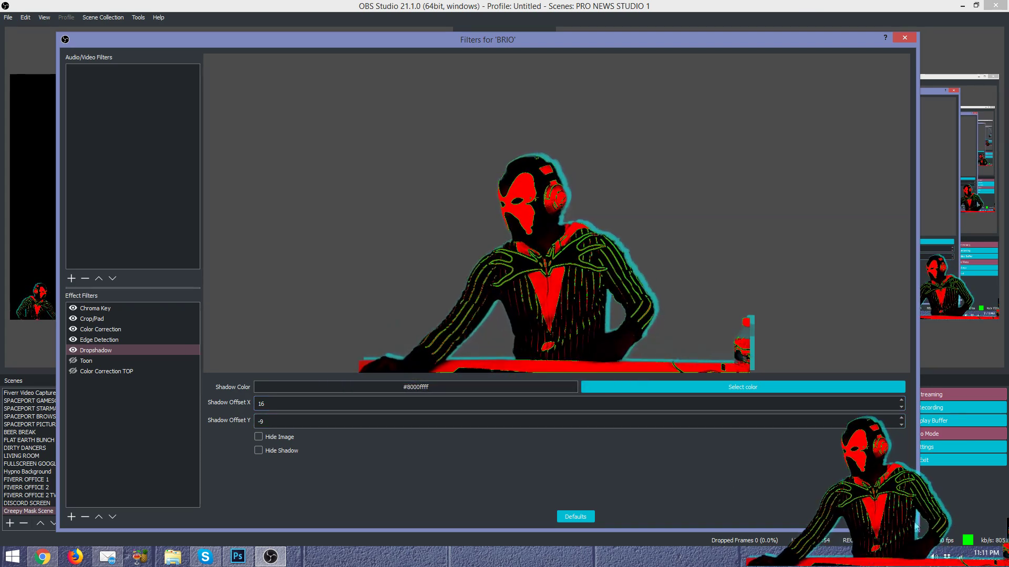
pyautogui.press('Escape')
# Step: Fade the live output to the Star Man car scene and back to the studio window
pyautogui.click(494, 210)
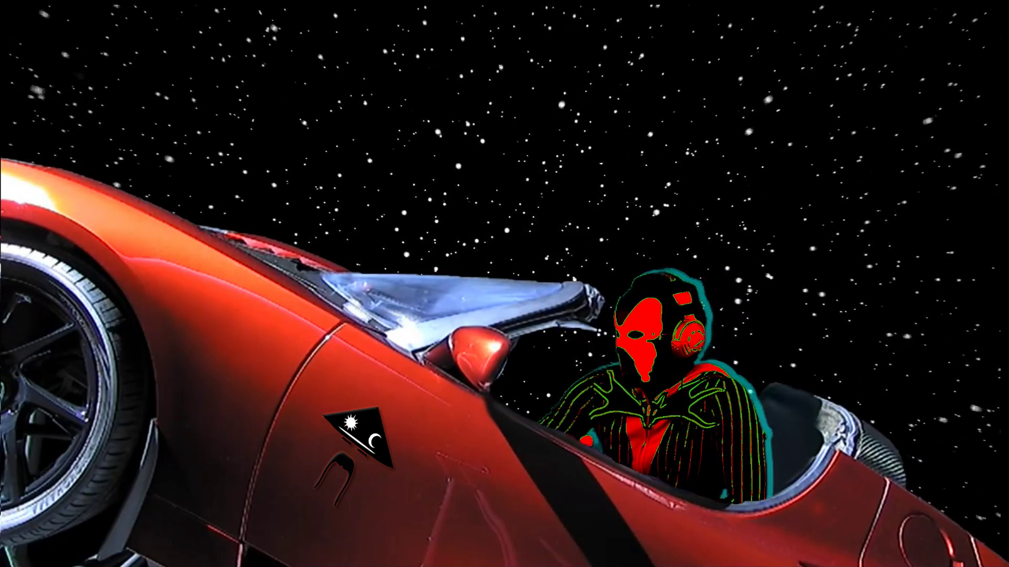
pyautogui.click(515, 215)
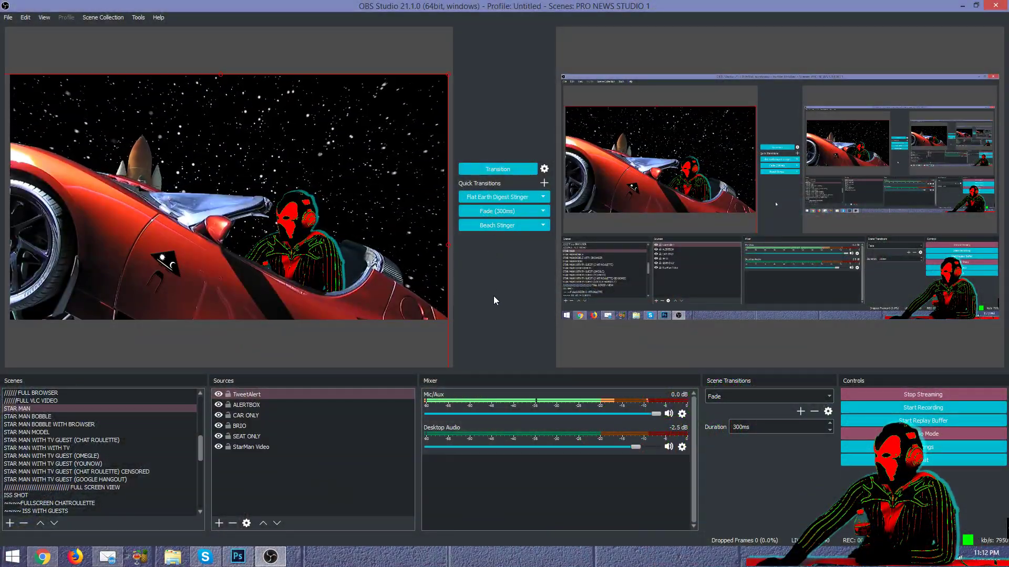
# Step: Fade the output, select the STAR MAN scene, and check its ALERTBOX, CAR ONLY and TweetAlert sources
pyautogui.click(500, 212)
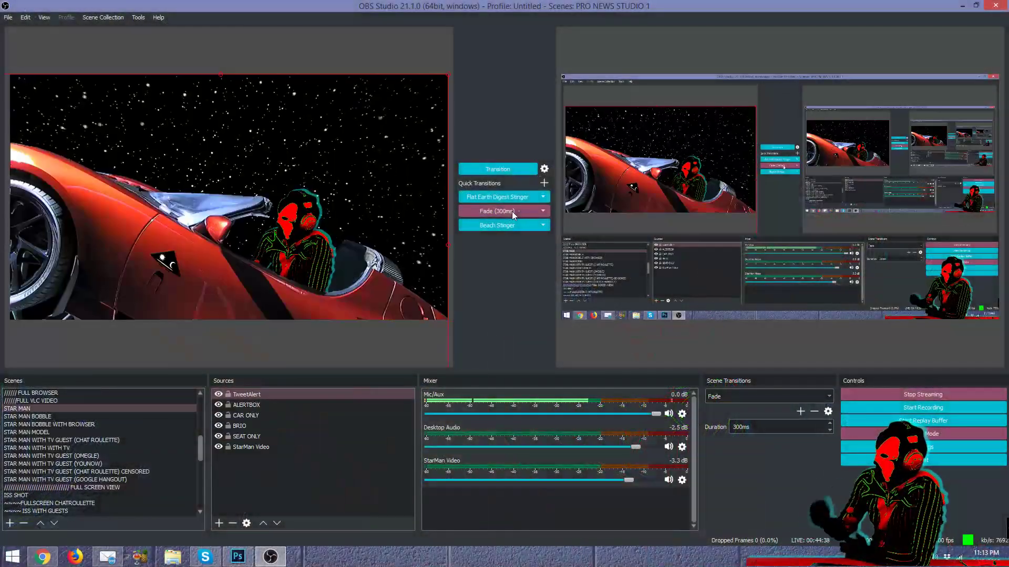
pyautogui.click(290, 406)
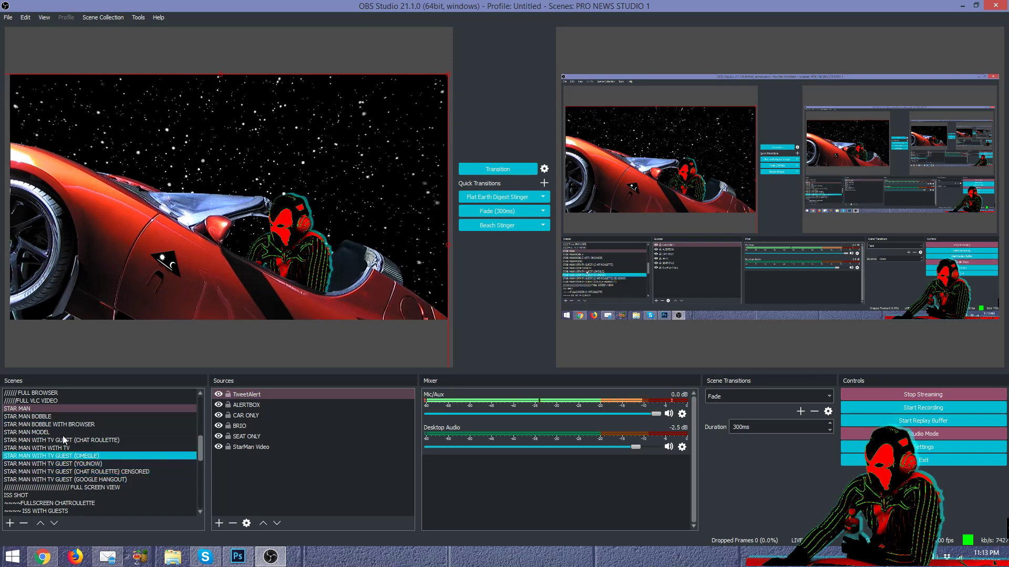
pyautogui.click(33, 410)
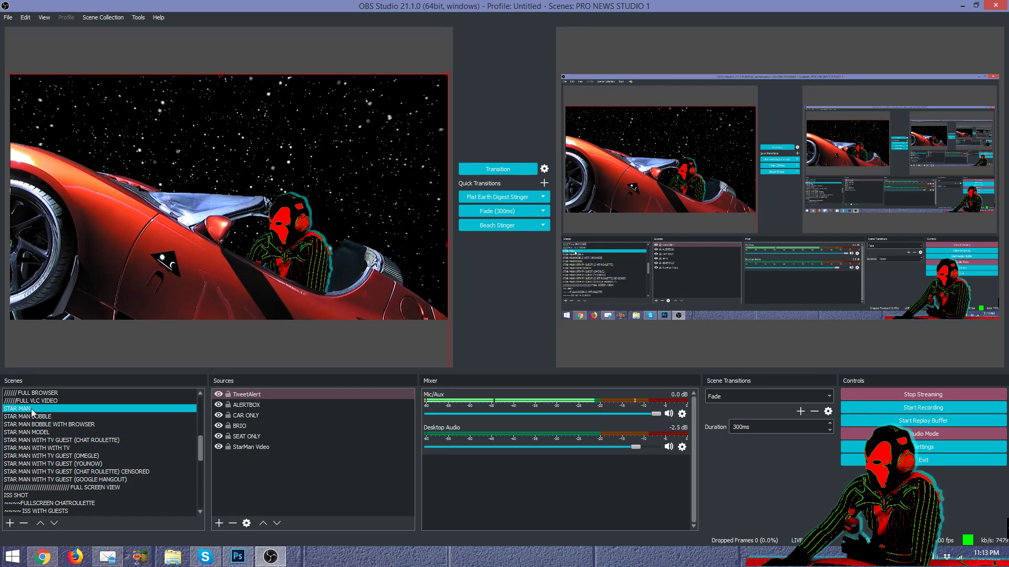
pyautogui.click(246, 415)
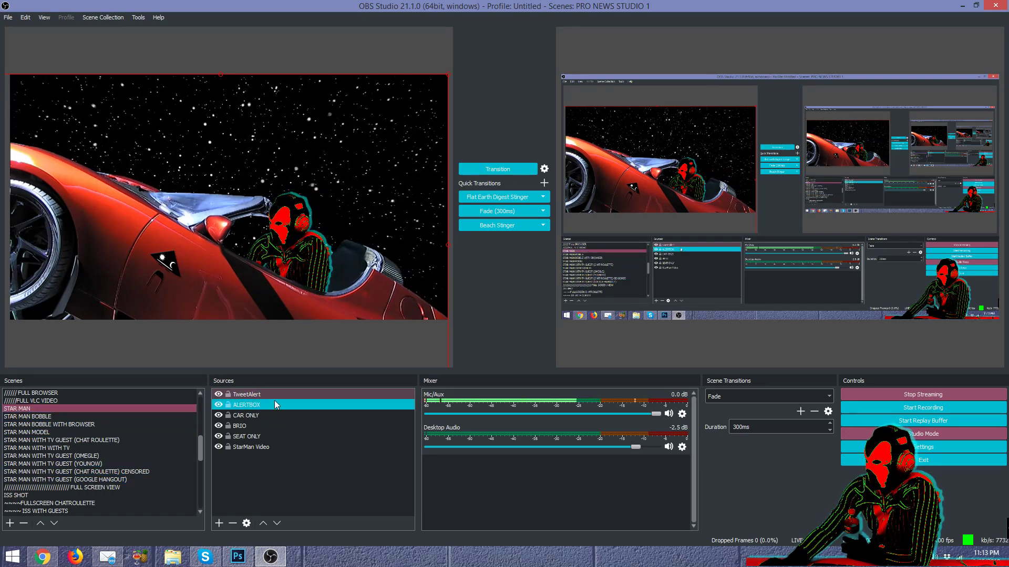
pyautogui.click(261, 405)
pyautogui.click(263, 395)
pyautogui.click(284, 404)
# Step: Select CAR ONLY, BRIO, SEAT ONLY, StarMan Video, ALERTBOX and TweetAlert in turn
pyautogui.click(282, 415)
pyautogui.click(280, 425)
pyautogui.click(276, 437)
pyautogui.click(274, 447)
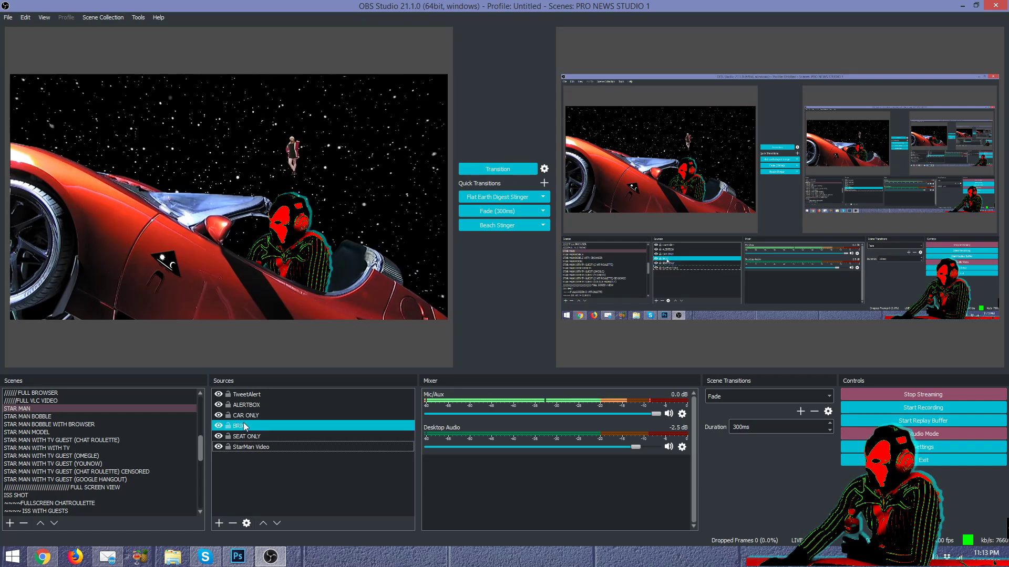
pyautogui.click(269, 405)
pyautogui.click(273, 398)
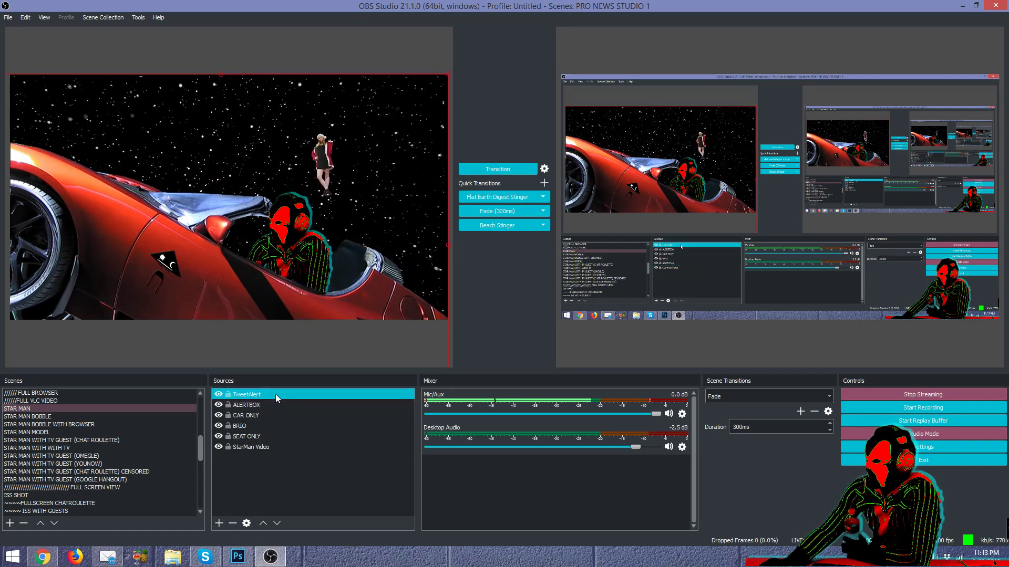
pyautogui.click(277, 415)
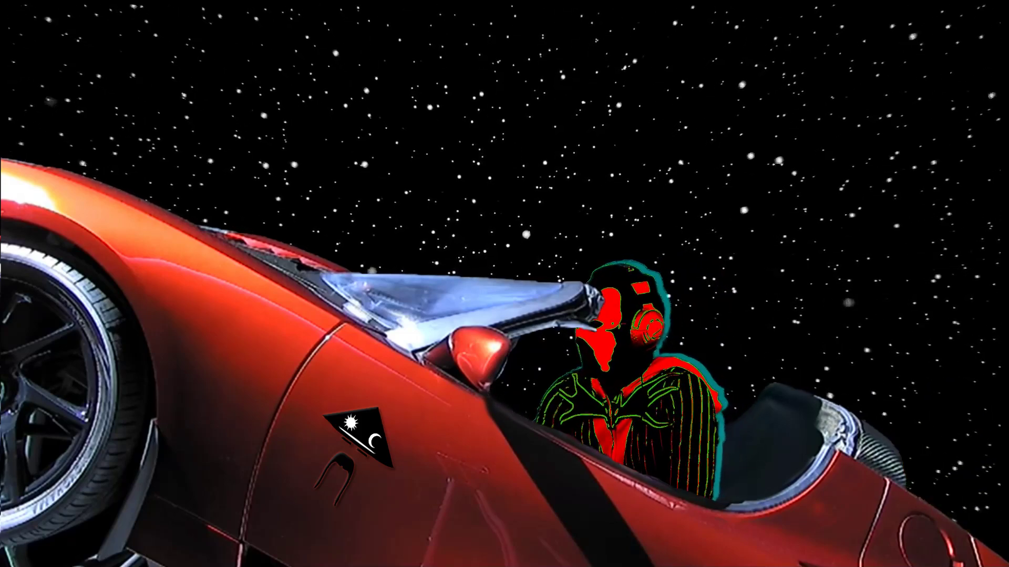
# Step: Fade back from the full-screen car scene, then select the ALERTBOX and TweetAlert sources
pyautogui.click(505, 212)
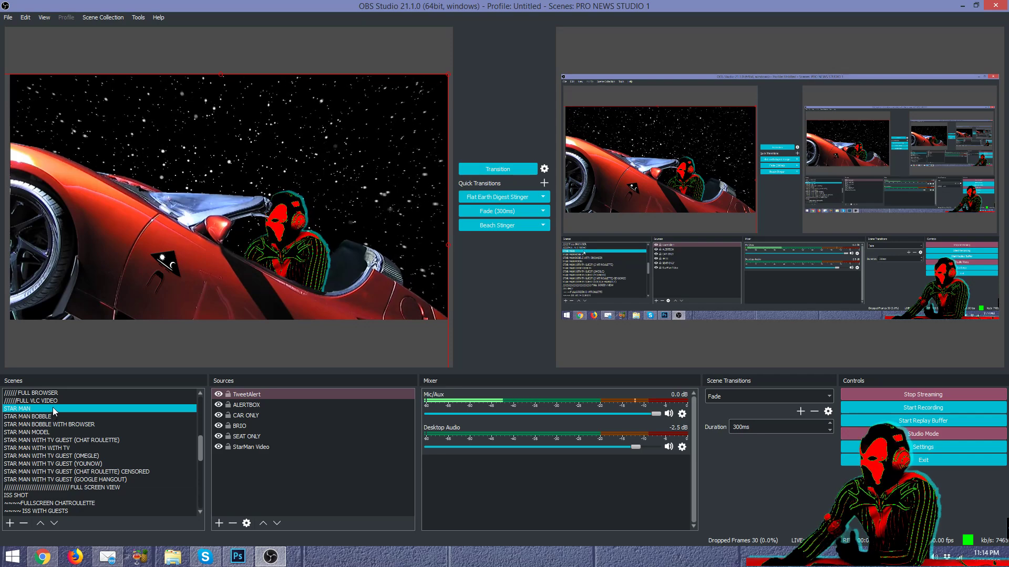
pyautogui.click(260, 404)
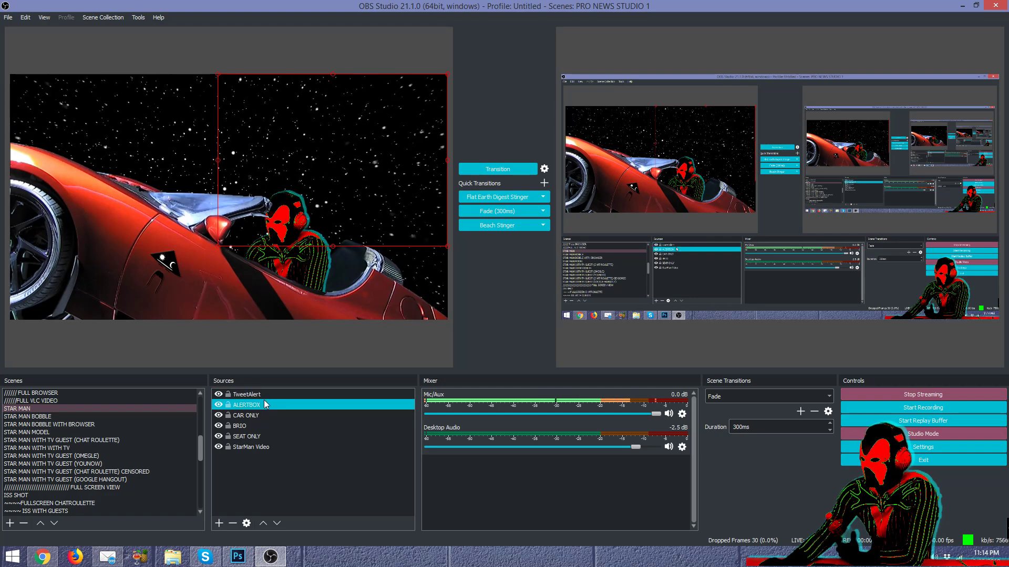
pyautogui.click(260, 397)
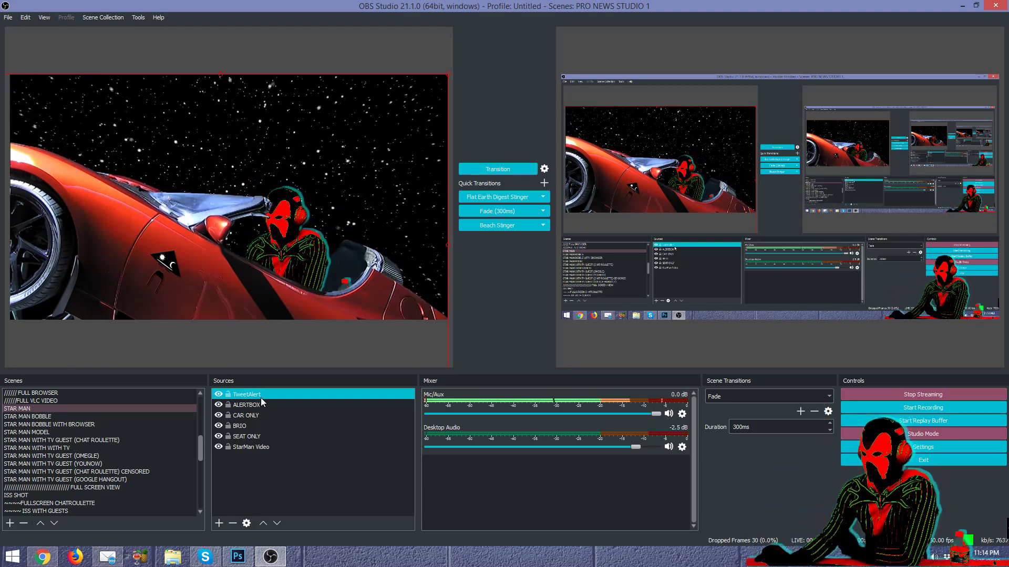
# Step: Toggle the CAR ONLY layer on and off to compare the figure with and without the car
pyautogui.click(258, 418)
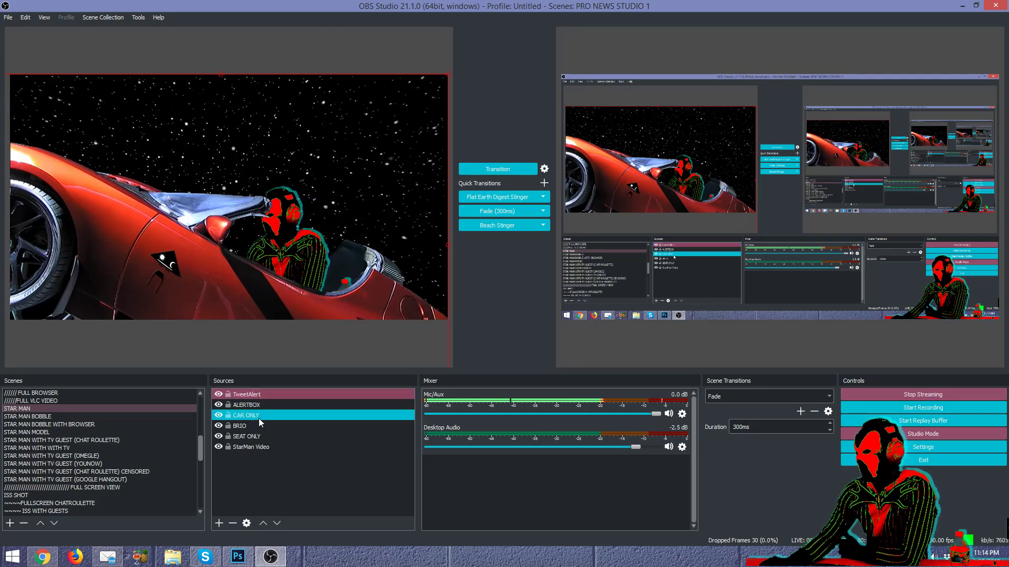
pyautogui.click(220, 415)
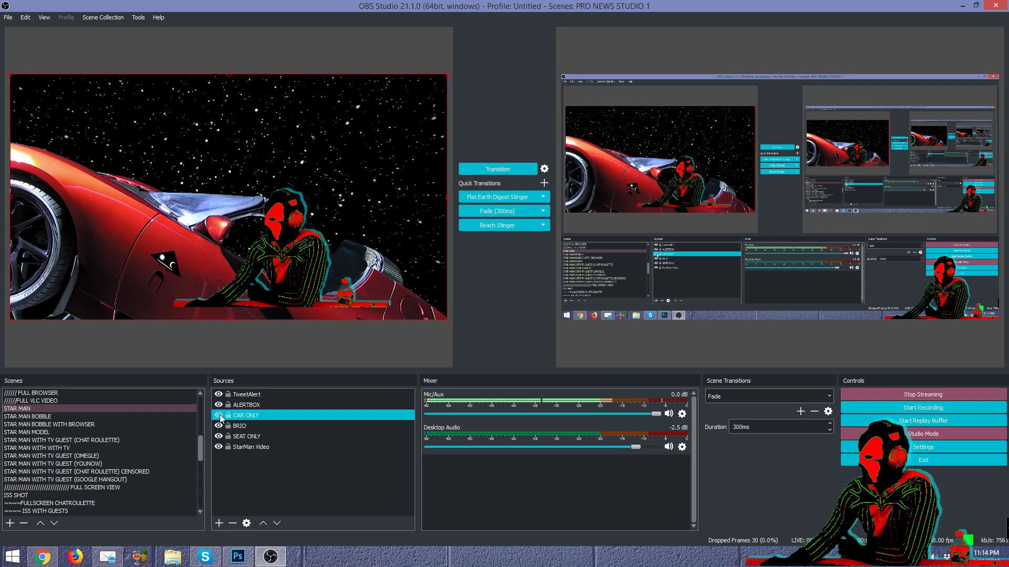
pyautogui.click(218, 415)
pyautogui.click(219, 415)
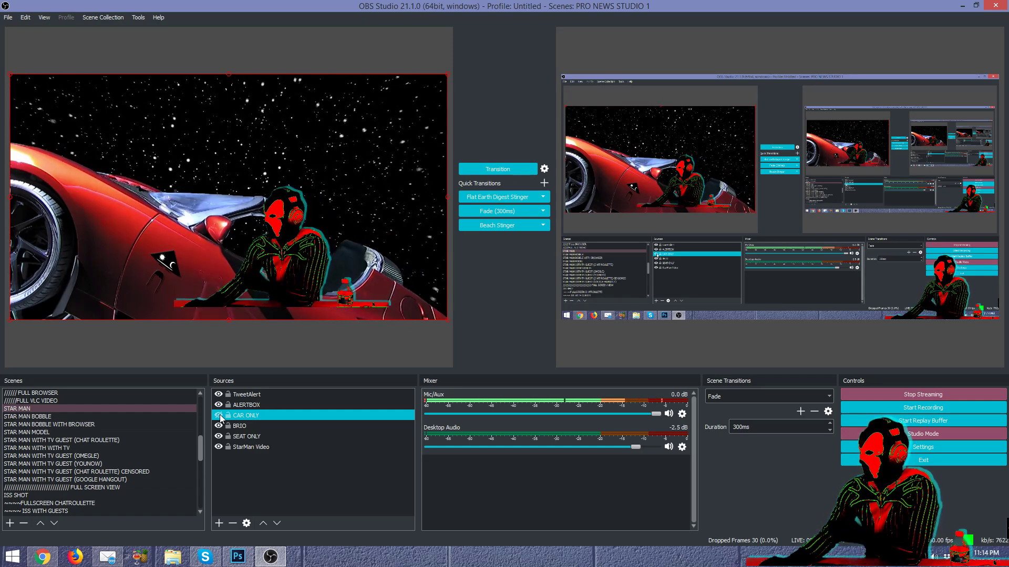
pyautogui.click(219, 415)
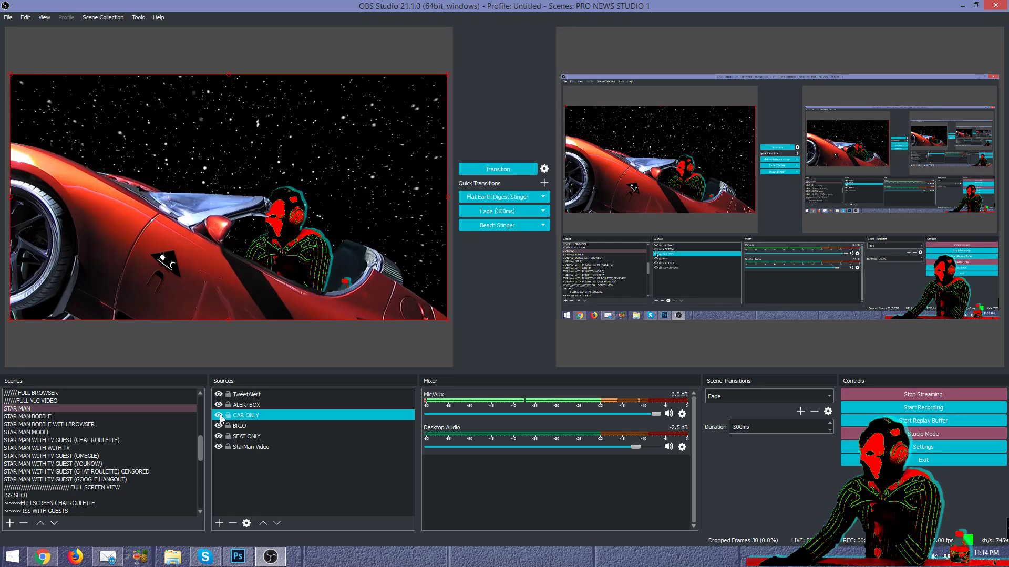
pyautogui.click(219, 416)
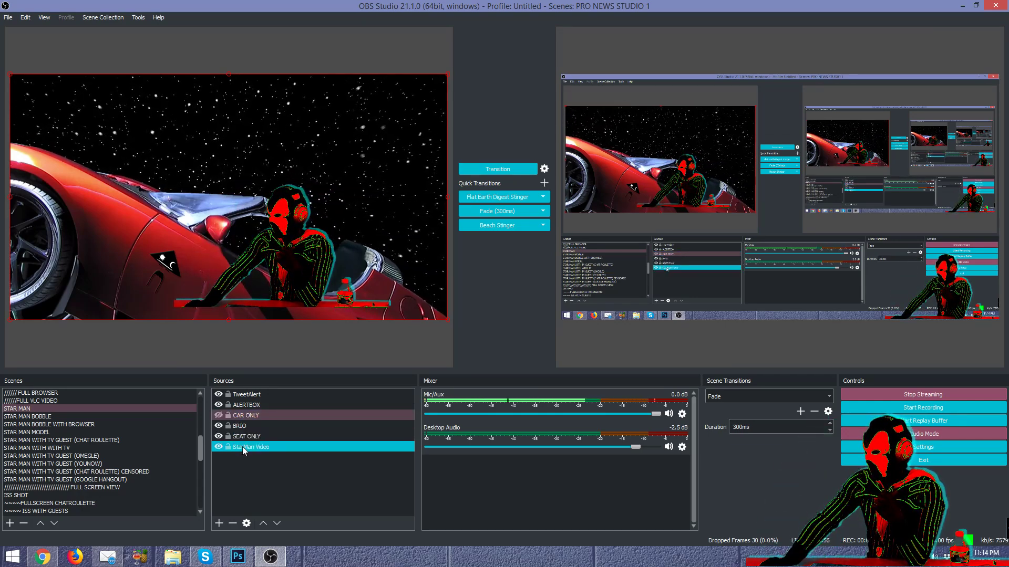
# Step: Adjust StarMan Video and BRIO visibility, then make the CAR ONLY layer visible
pyautogui.click(218, 447)
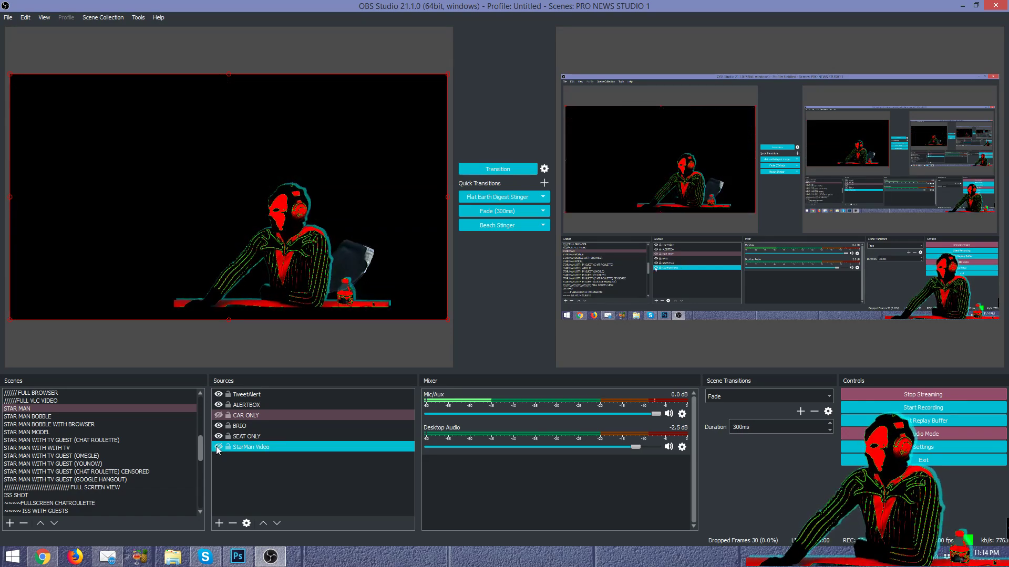
pyautogui.click(221, 437)
pyautogui.click(222, 428)
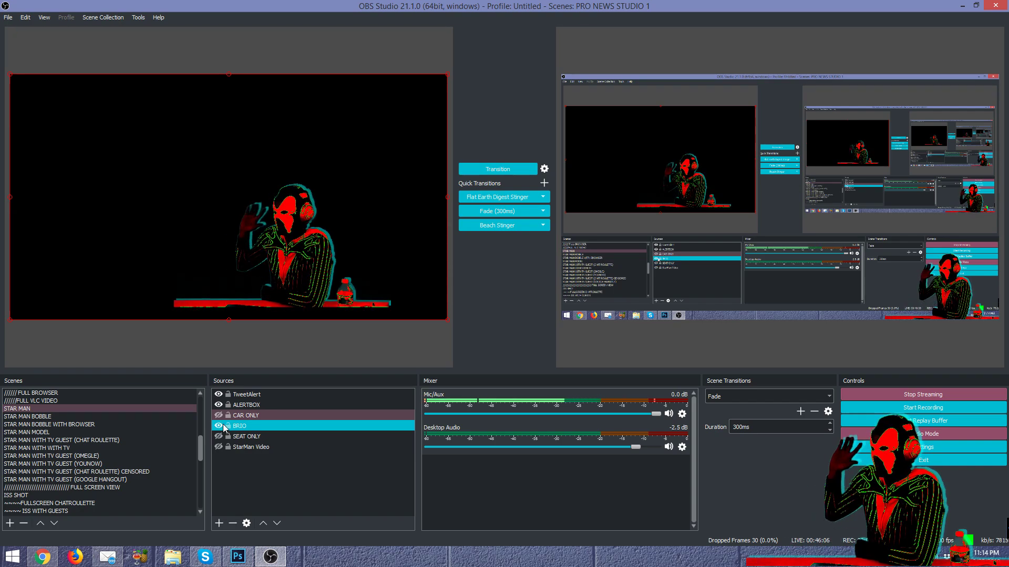
pyautogui.click(251, 427)
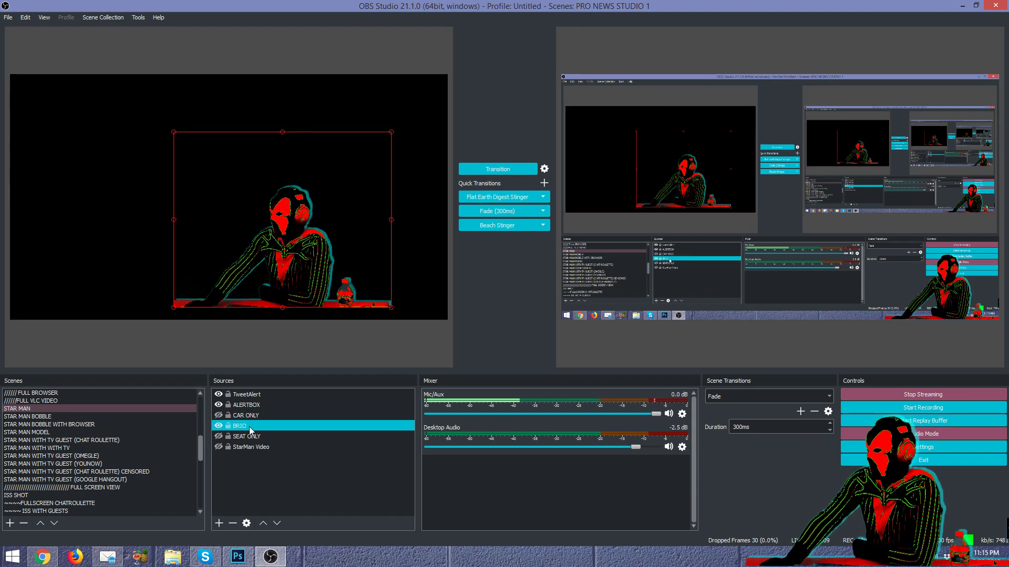
pyautogui.click(219, 415)
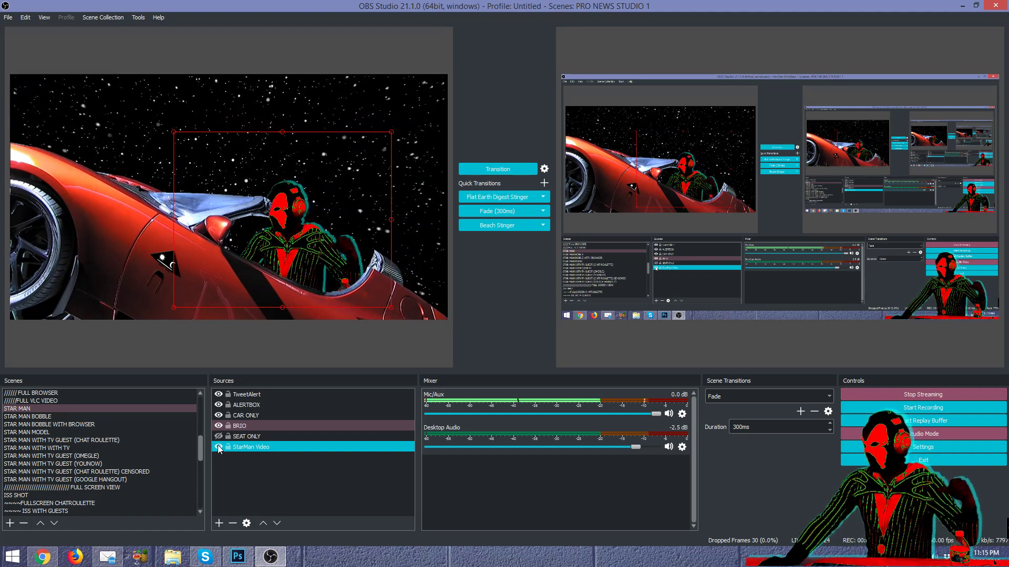
# Step: Select SEAT ONLY and push the Star Man car scene to Program with the 300ms Fade
pyautogui.click(254, 436)
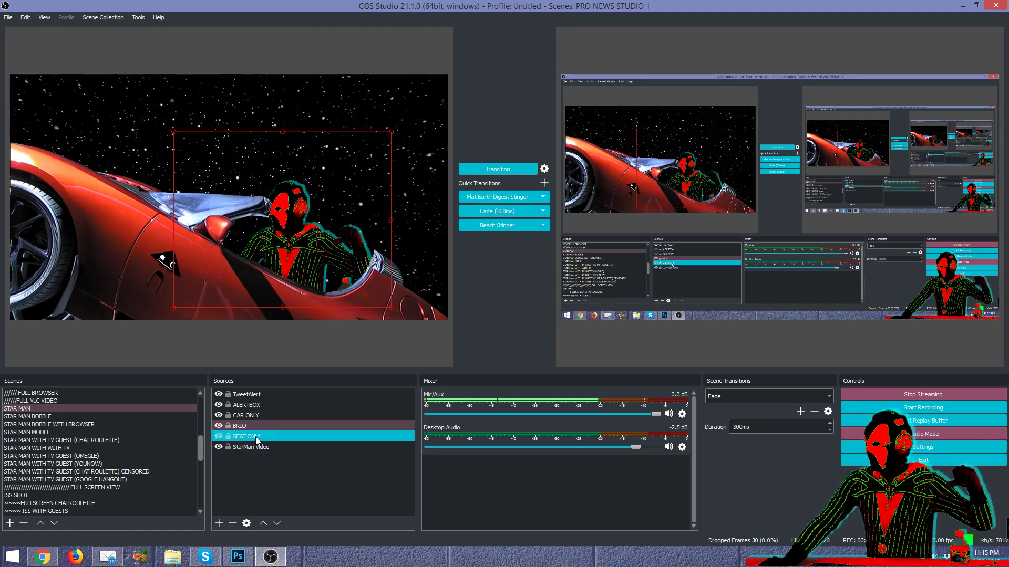
pyautogui.click(481, 211)
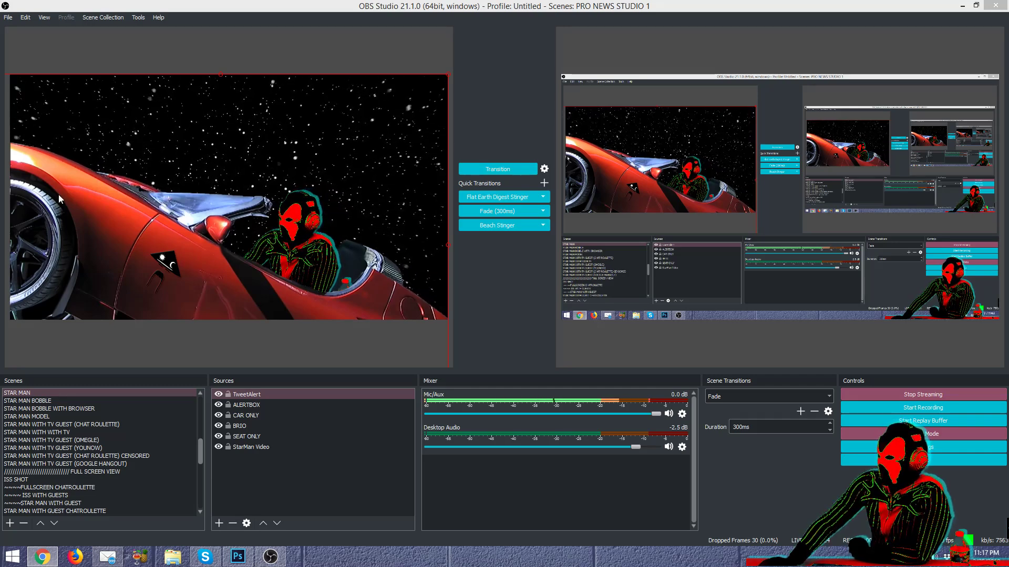
# Step: Select the TweetAlert source and preview the Star Man scene with the old TV
pyautogui.click(513, 280)
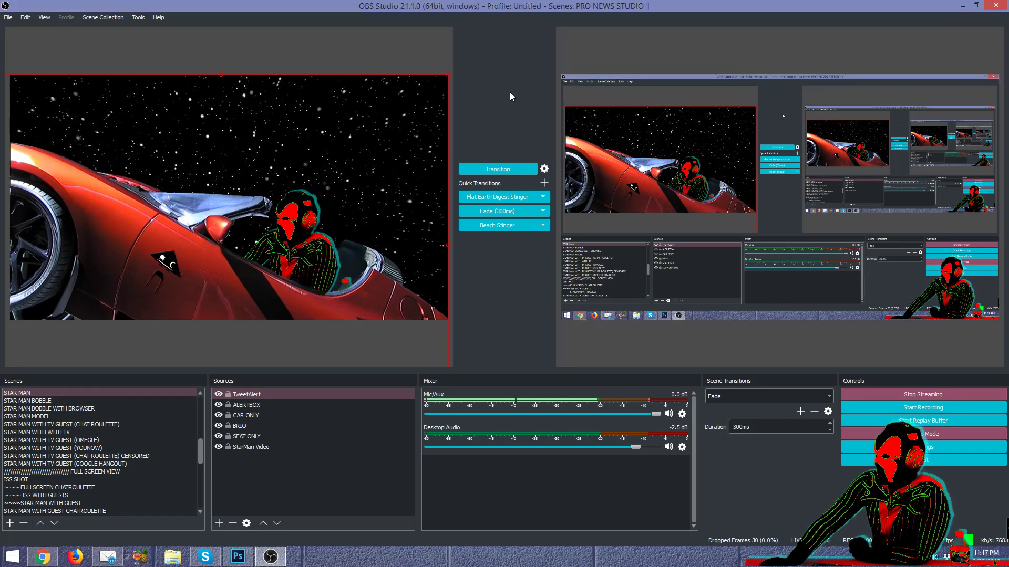
pyautogui.click(265, 394)
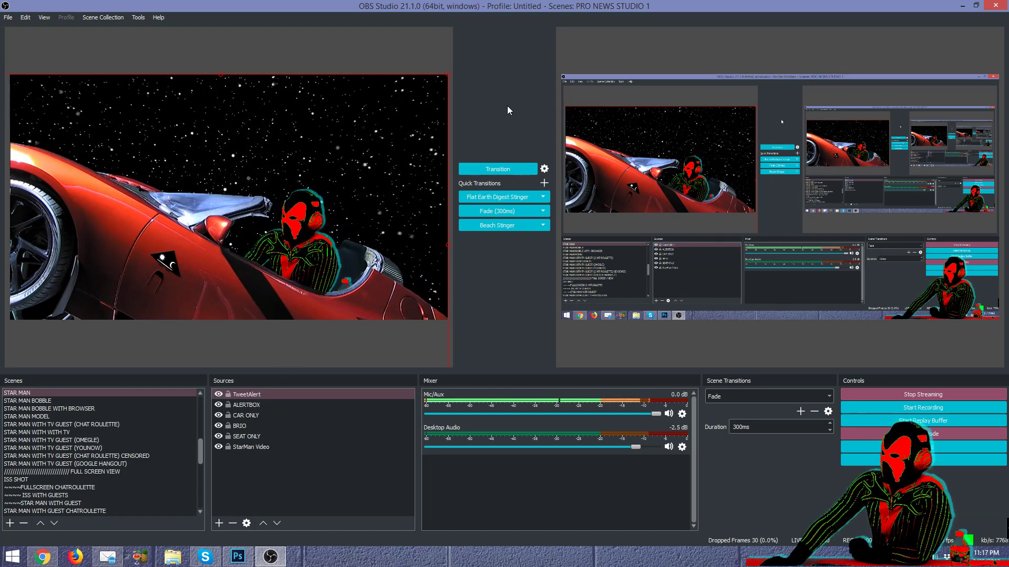
pyautogui.click(144, 435)
# Step: Load the Horry Sheet Show chatroom scene into the preview and open the Start menu
pyautogui.scroll(7, 144, 439)
pyautogui.scroll(1, 146, 460)
pyautogui.scroll(1, 146, 454)
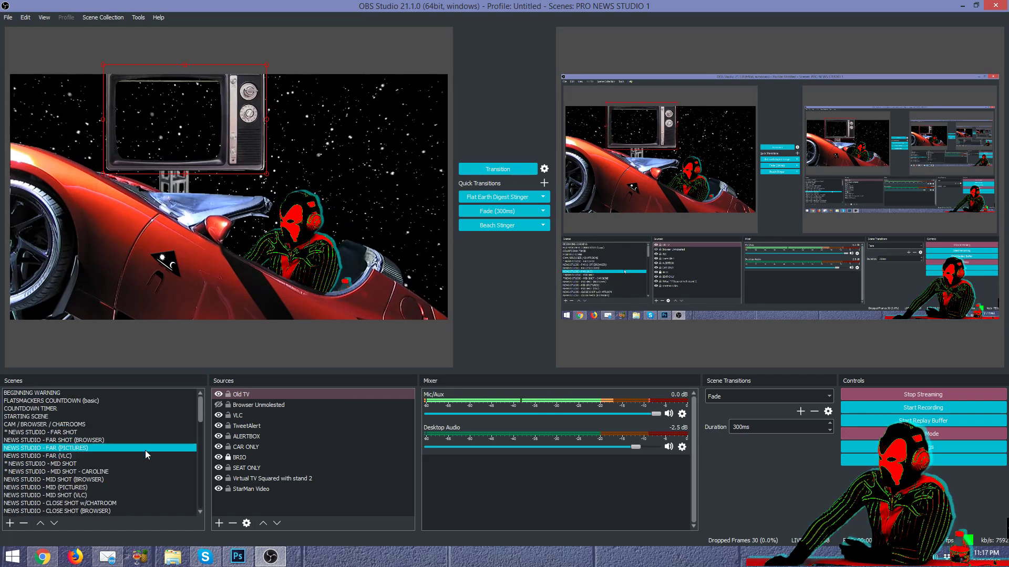
pyautogui.click(143, 425)
pyautogui.scroll(-3, 144, 430)
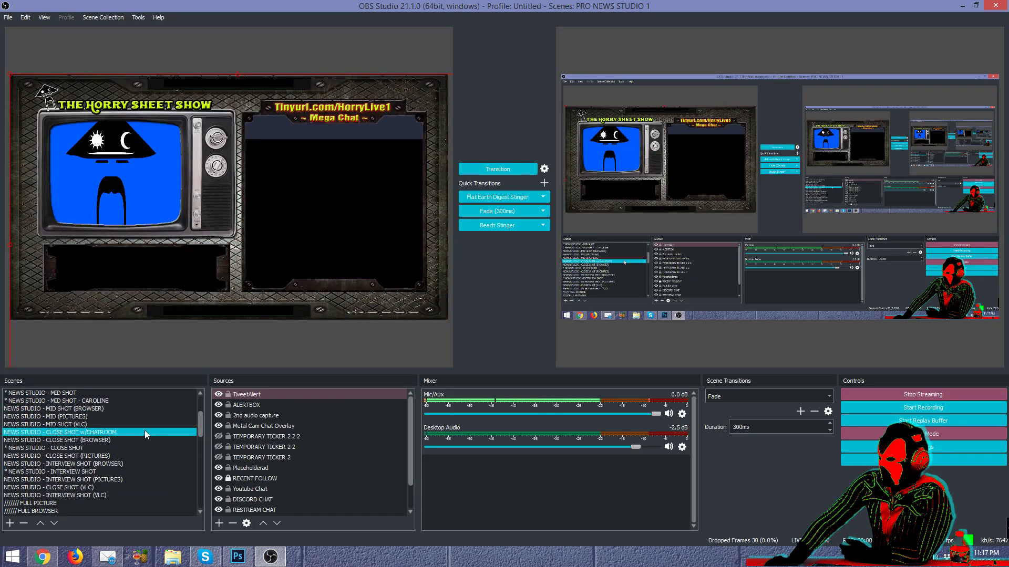
pyautogui.scroll(-1, 147, 439)
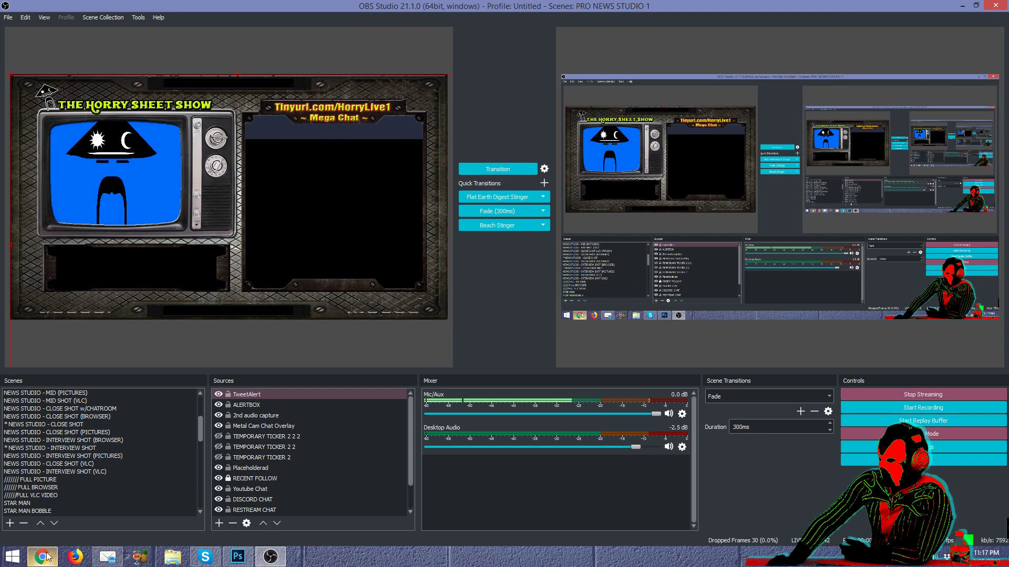
pyautogui.click(18, 561)
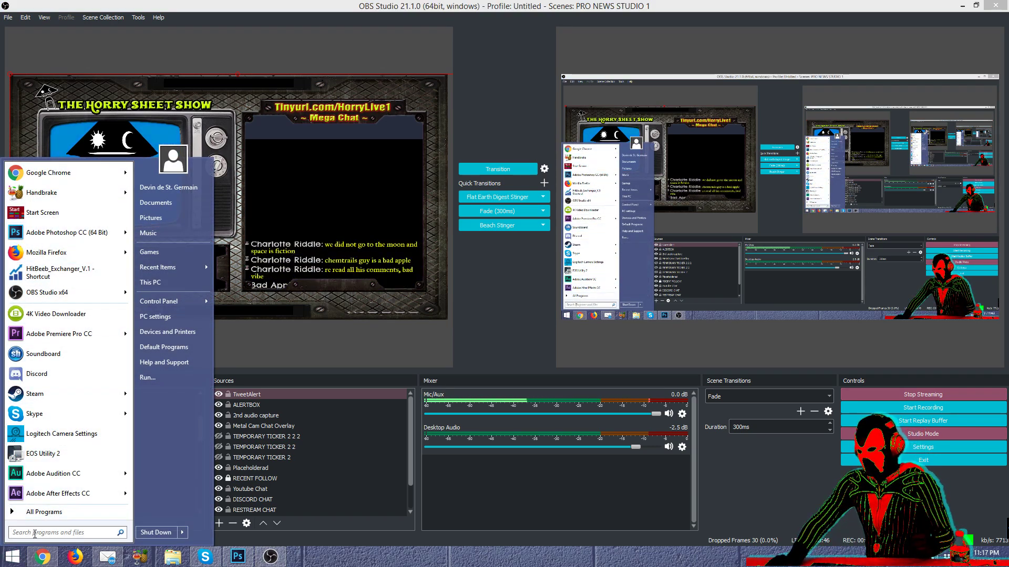
# Step: Search the Start menu for 'rest', launch Restream Chat, and return to OBS
pyautogui.click(34, 533)
pyautogui.write('rest')
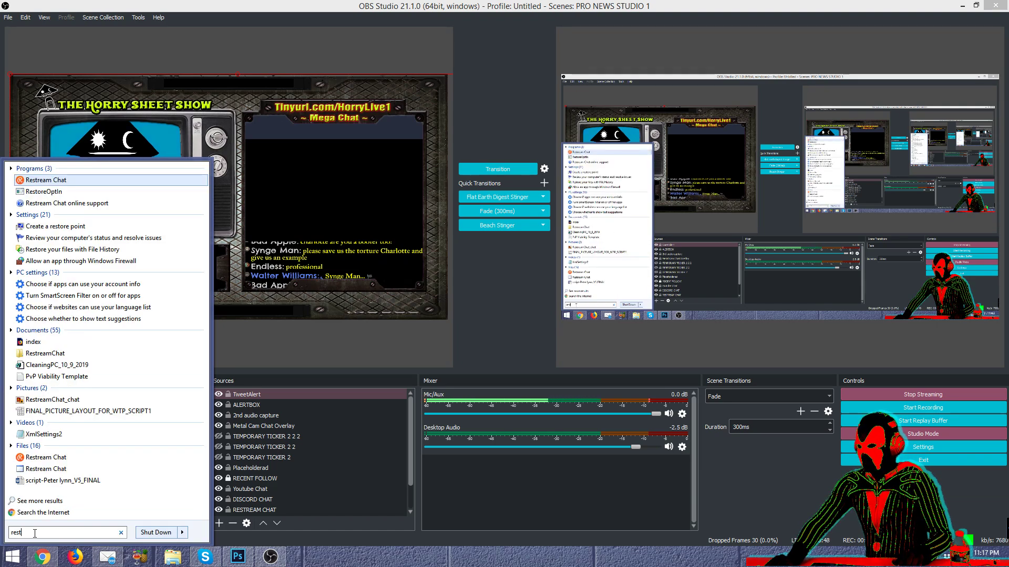
pyautogui.click(55, 181)
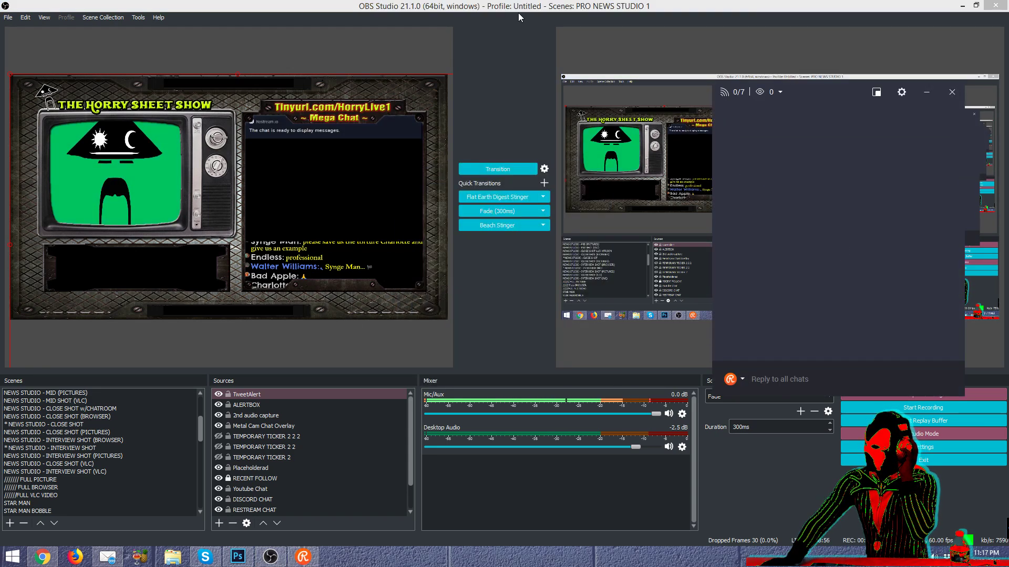
pyautogui.click(518, 14)
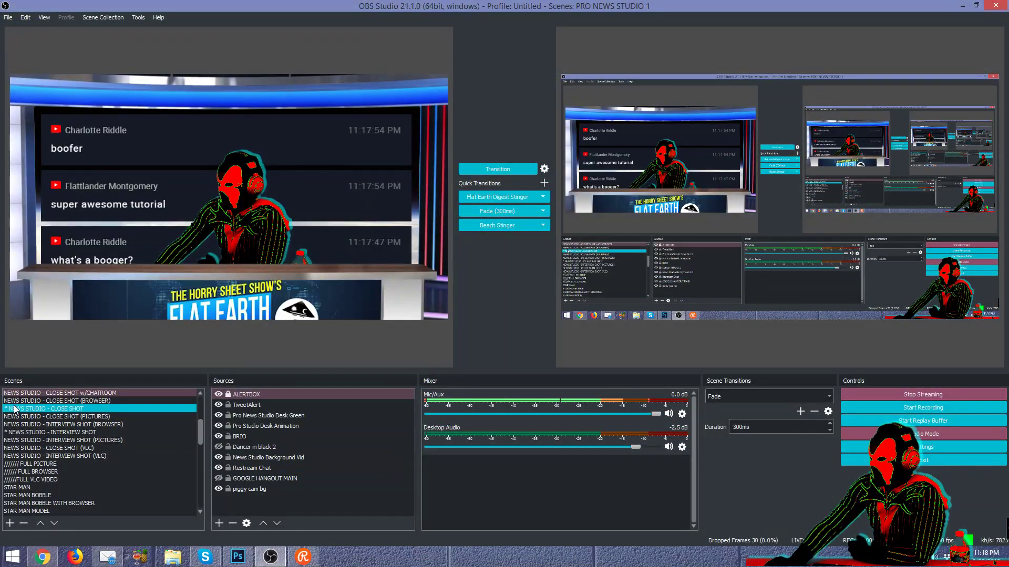
pyautogui.click(133, 394)
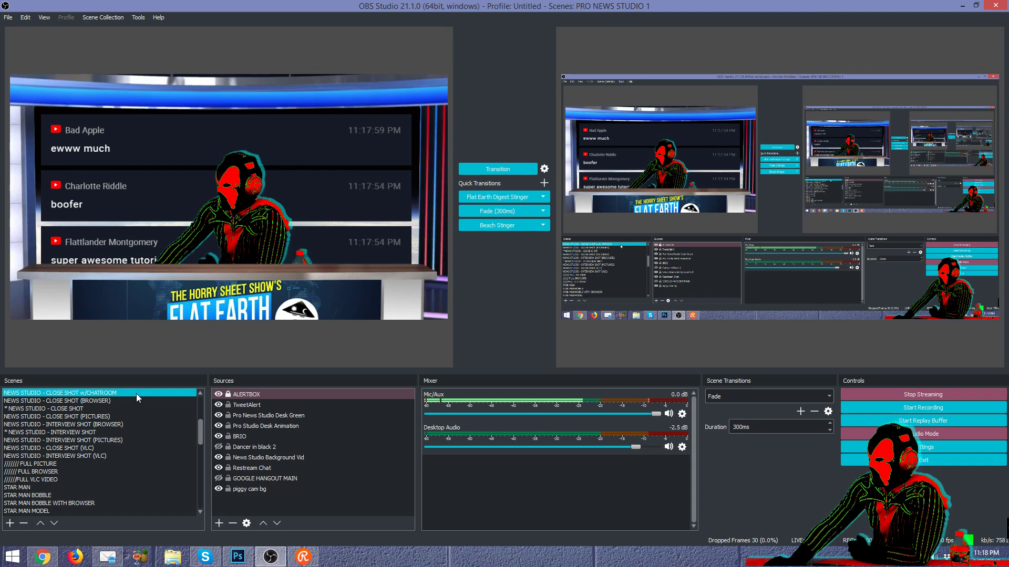
pyautogui.click(275, 468)
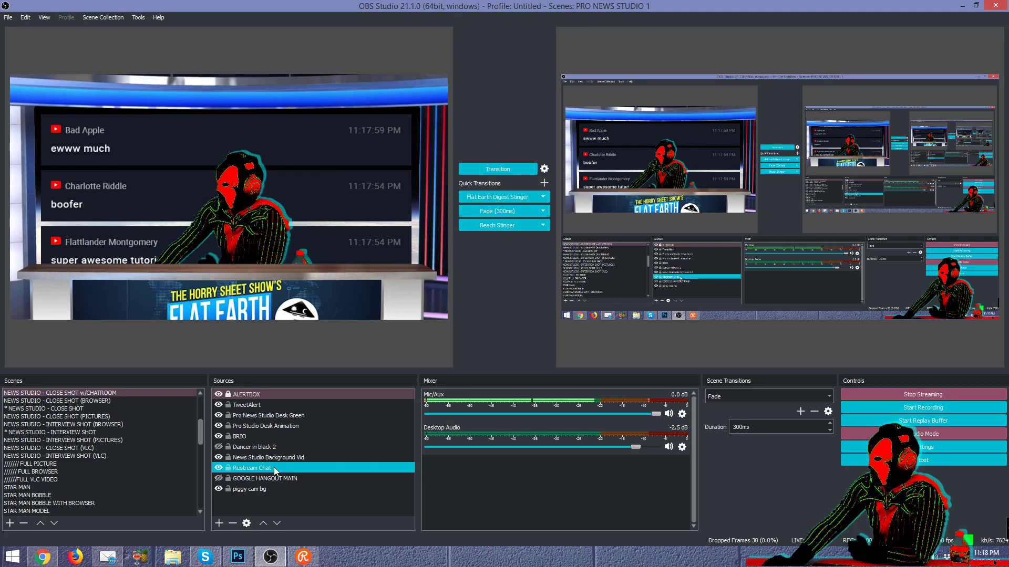
pyautogui.click(275, 468)
pyautogui.doubleClick(276, 468)
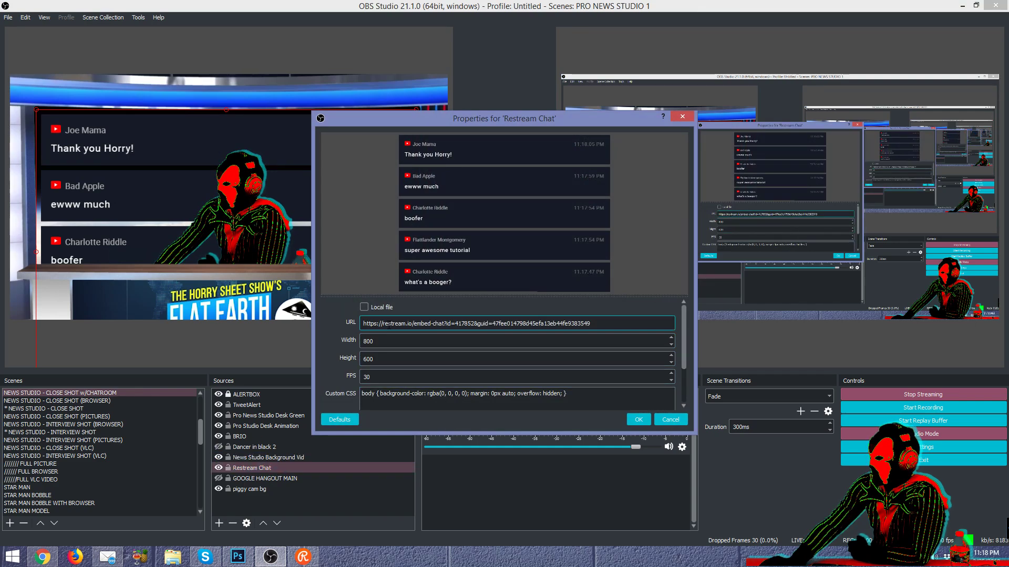
pyautogui.click(669, 420)
pyautogui.click(220, 524)
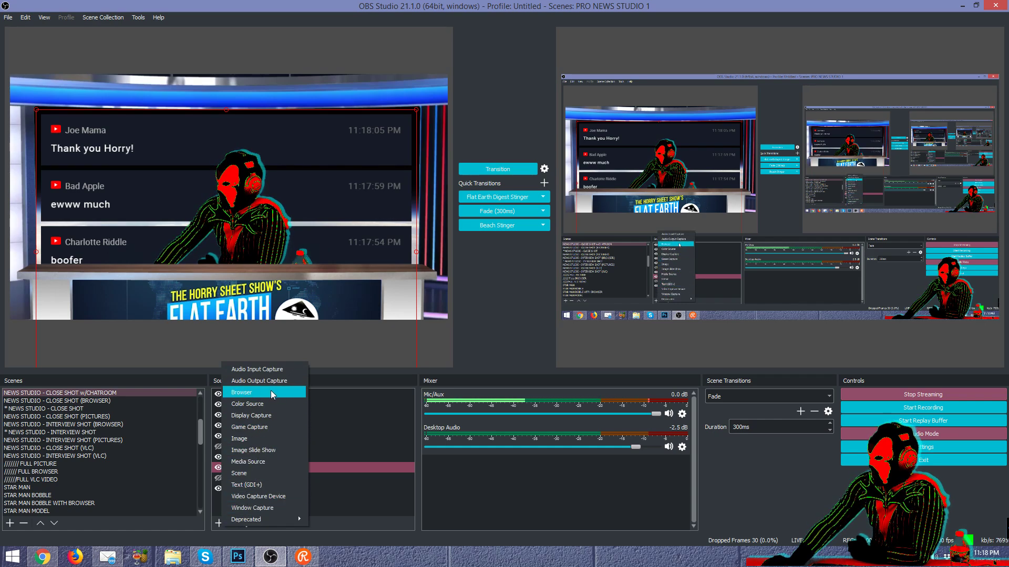
pyautogui.click(345, 464)
pyautogui.doubleClick(345, 464)
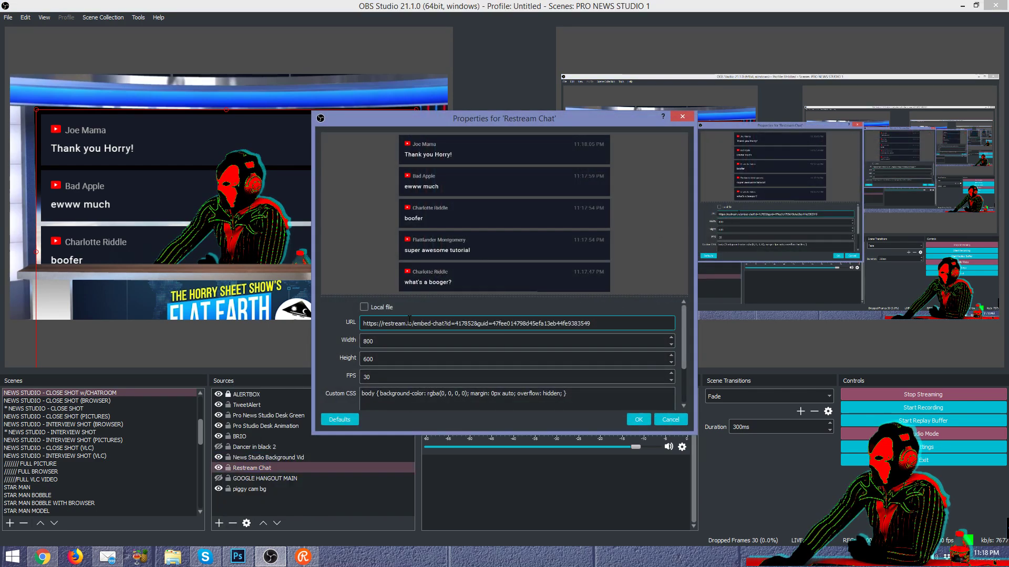
pyautogui.click(374, 342)
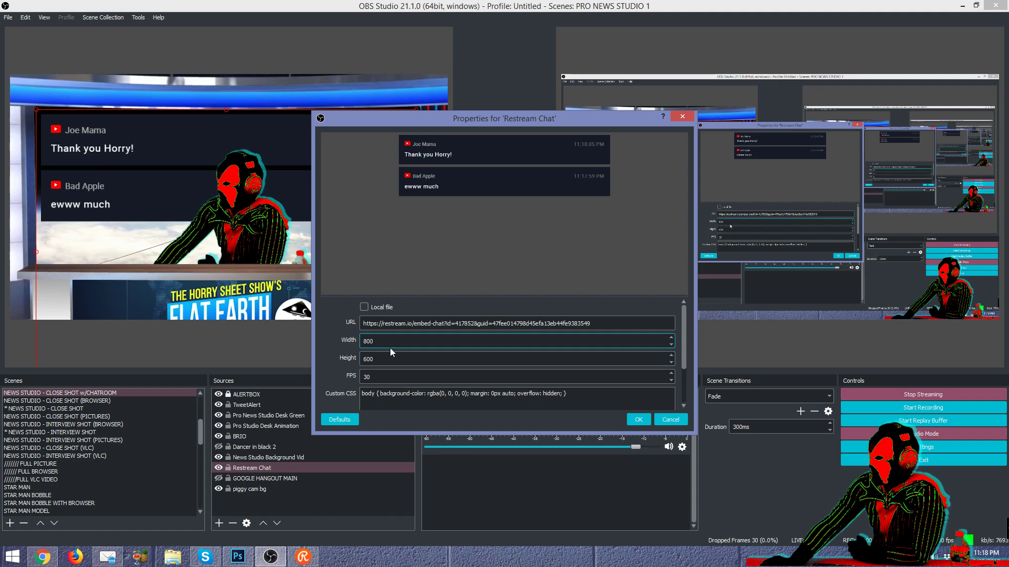
pyautogui.click(389, 361)
pyautogui.click(478, 401)
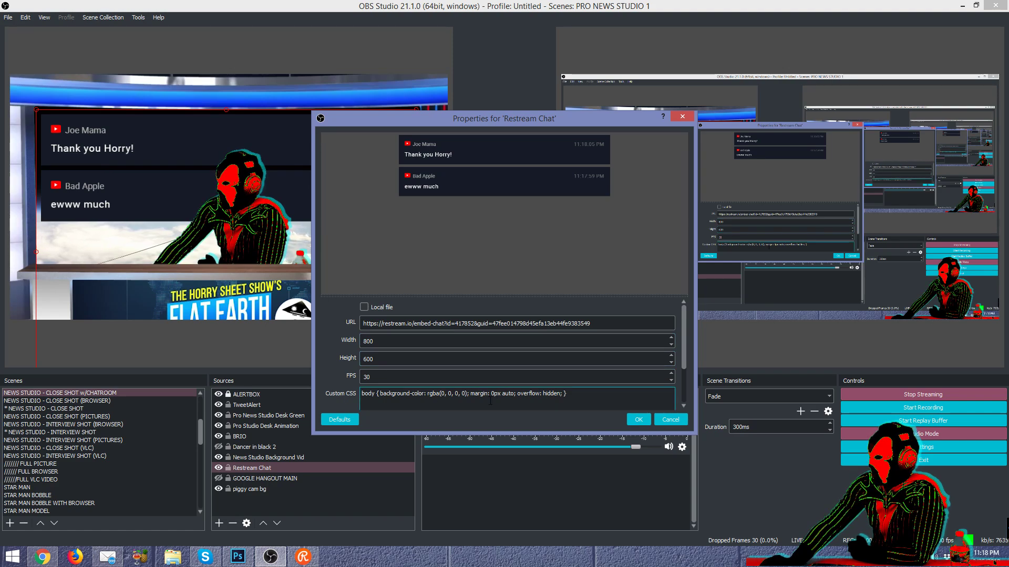
pyautogui.moveTo(685, 336)
pyautogui.mouseDown()
pyautogui.moveTo(676, 386)
pyautogui.moveTo(676, 326)
pyautogui.mouseUp()
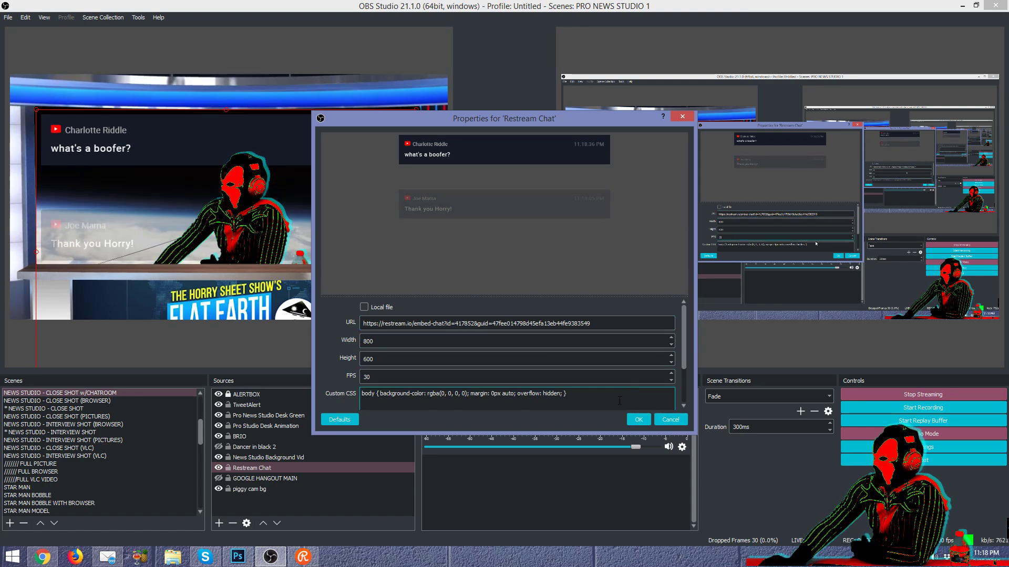
pyautogui.click(670, 419)
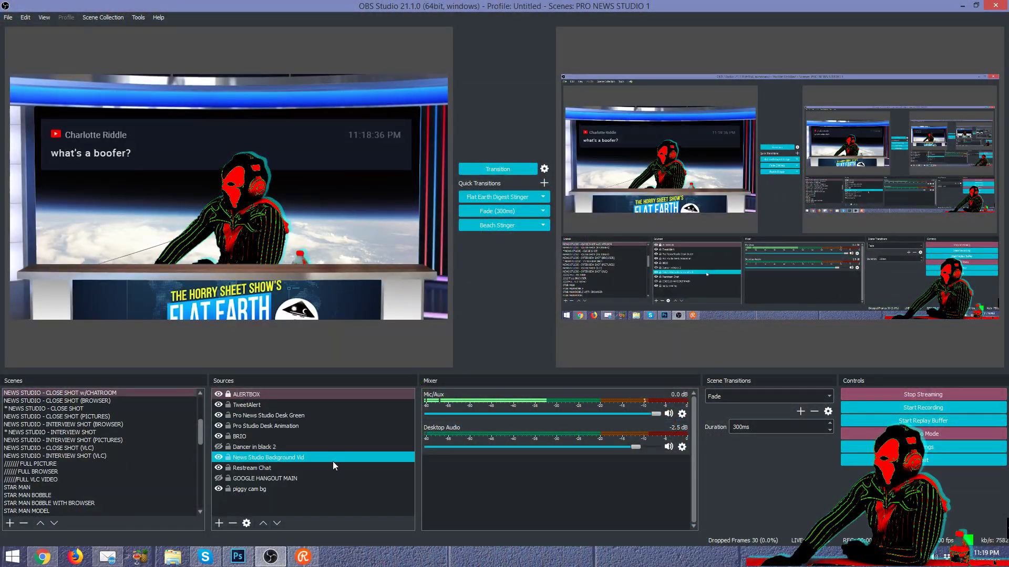
# Step: Show the Dancer in black 2 video, fade the scene live, then hide the video again
pyautogui.click(292, 491)
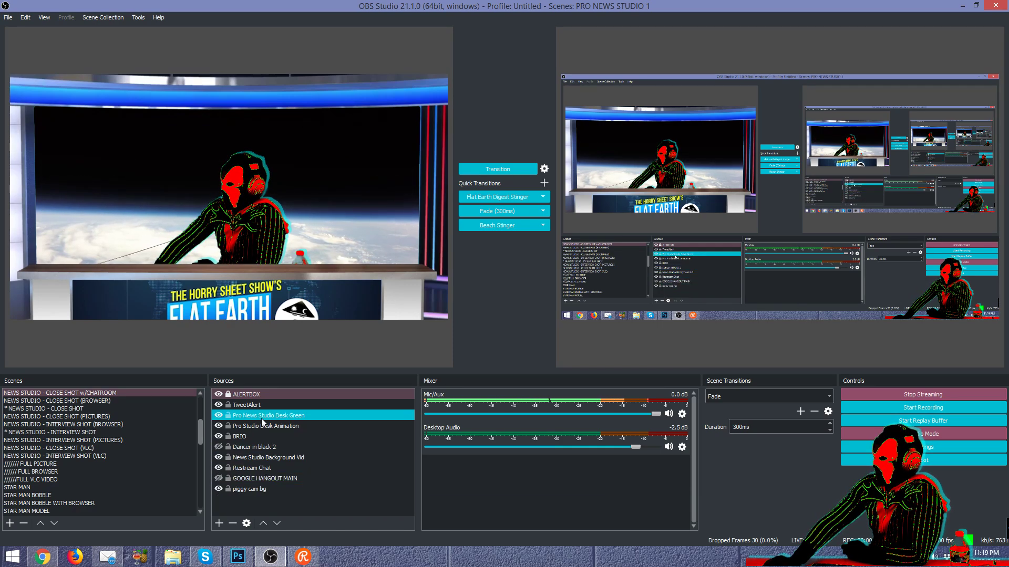
pyautogui.click(260, 436)
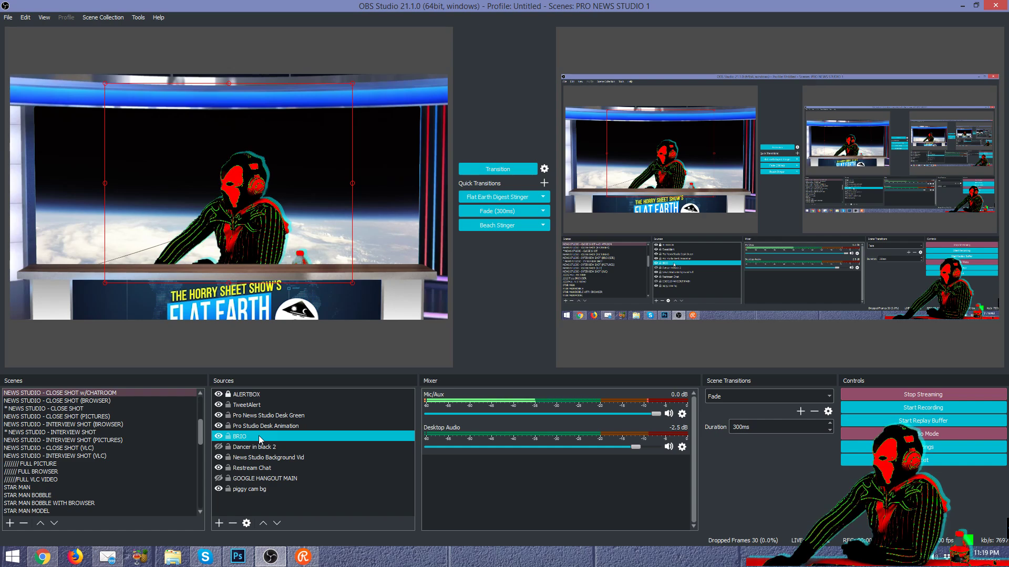
pyautogui.click(219, 446)
pyautogui.click(484, 212)
pyautogui.click(485, 214)
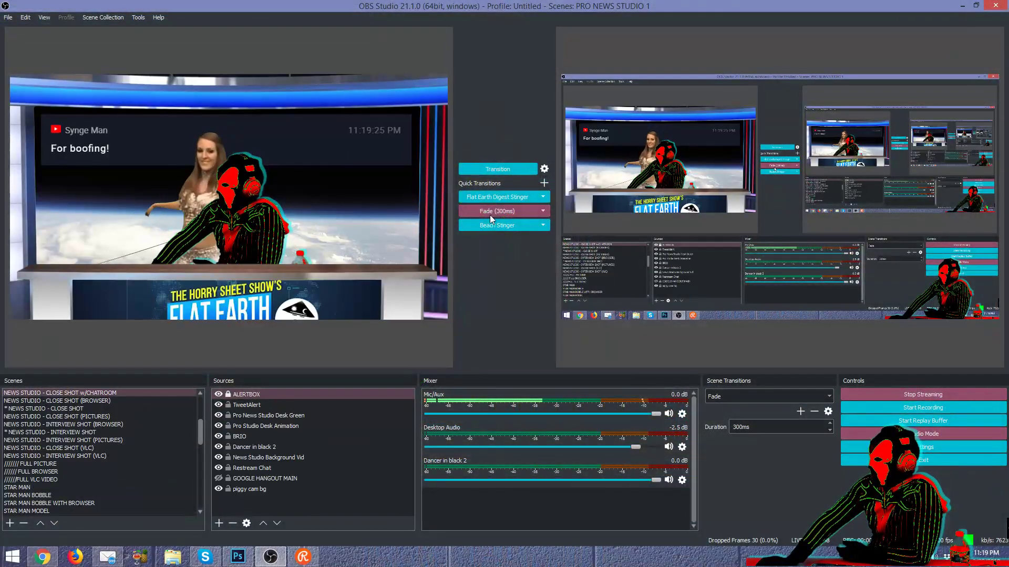
pyautogui.click(353, 445)
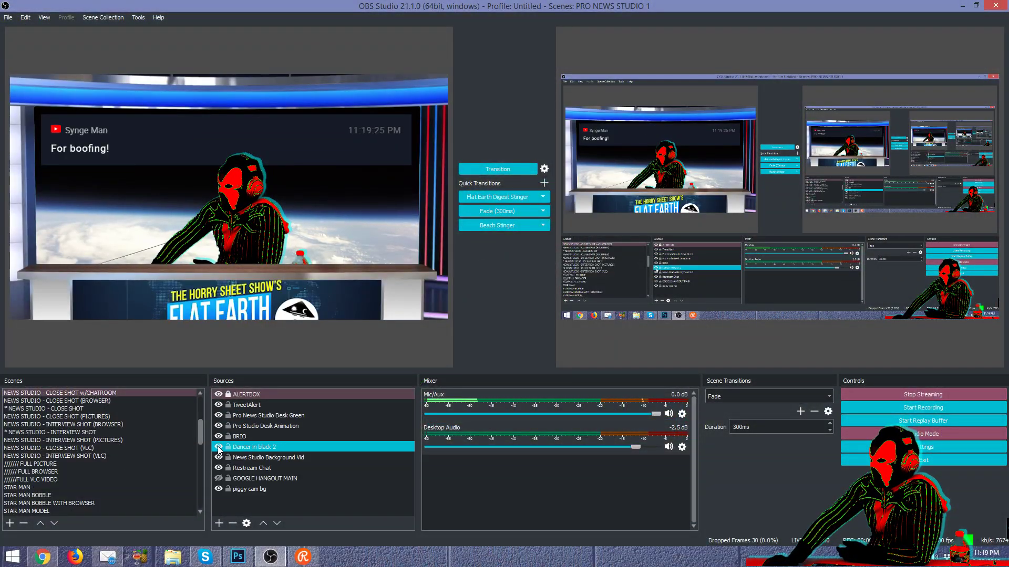
# Step: Toggle the Pro Studio Desk Animation (Flat Earth desk) graphic off and on, leaving it shown
pyautogui.click(351, 466)
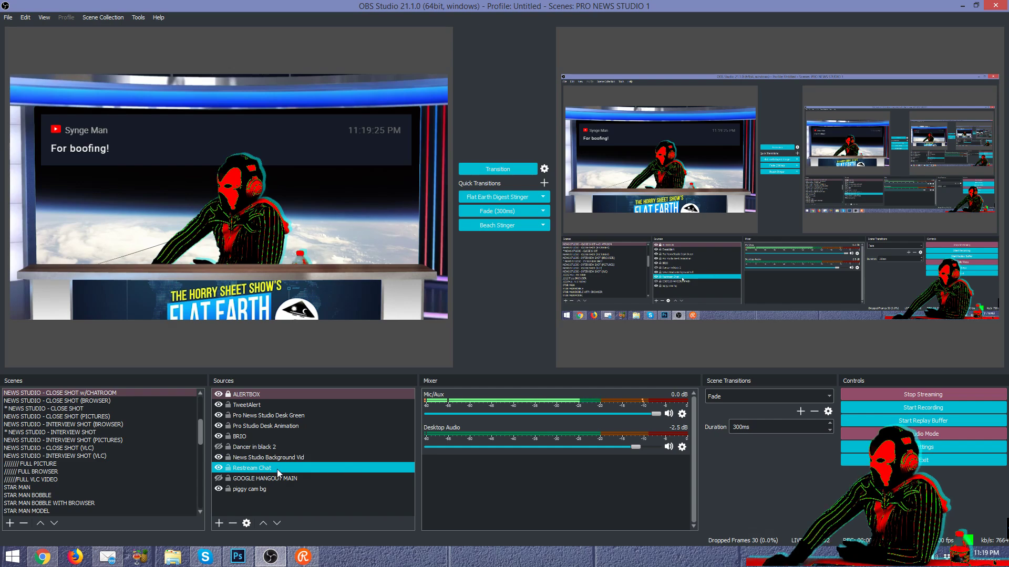
pyautogui.click(241, 446)
pyautogui.click(246, 438)
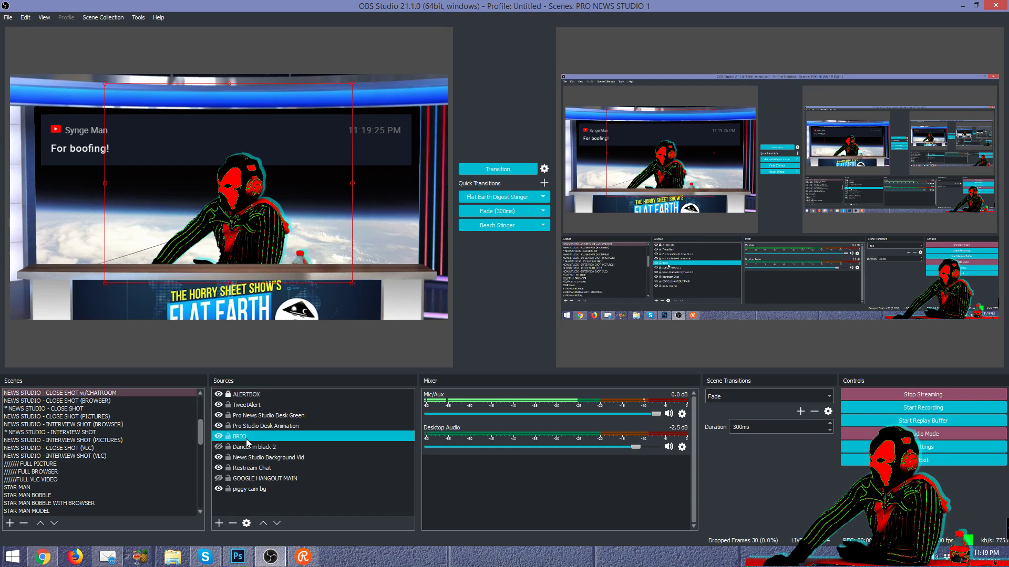
pyautogui.click(251, 429)
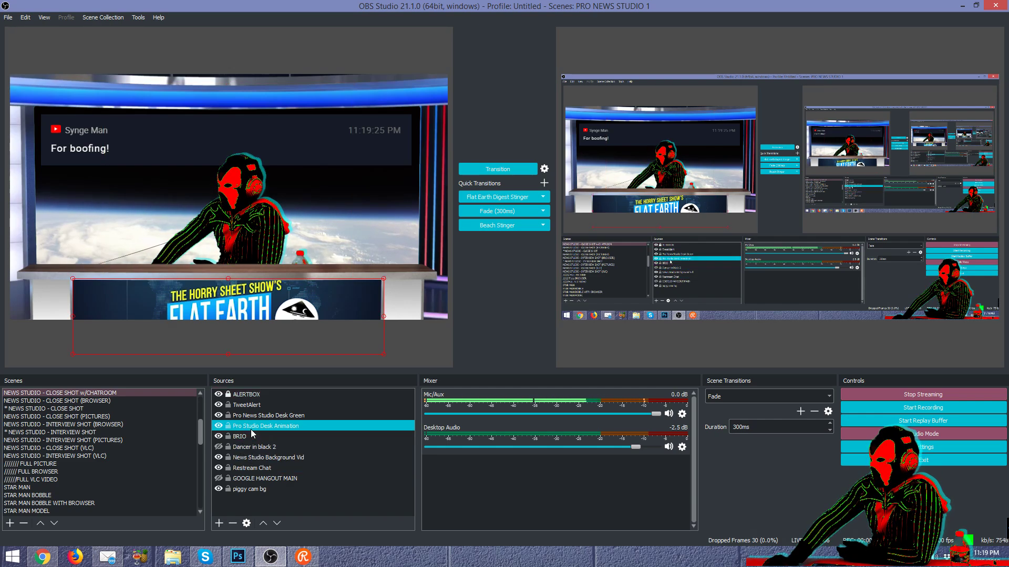
pyautogui.click(219, 426)
pyautogui.click(219, 426)
pyautogui.click(219, 426)
pyautogui.click(219, 426)
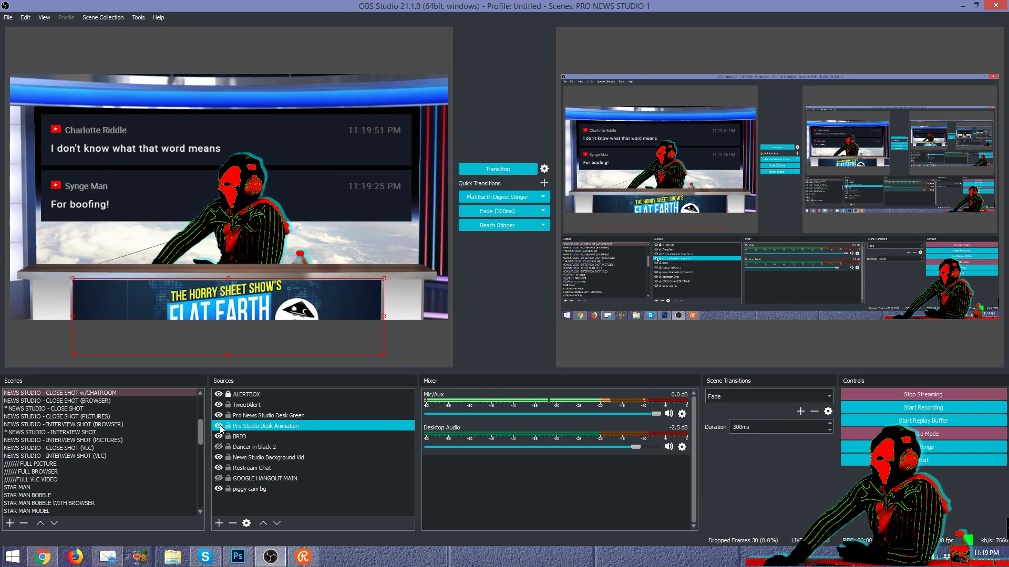
pyautogui.click(220, 426)
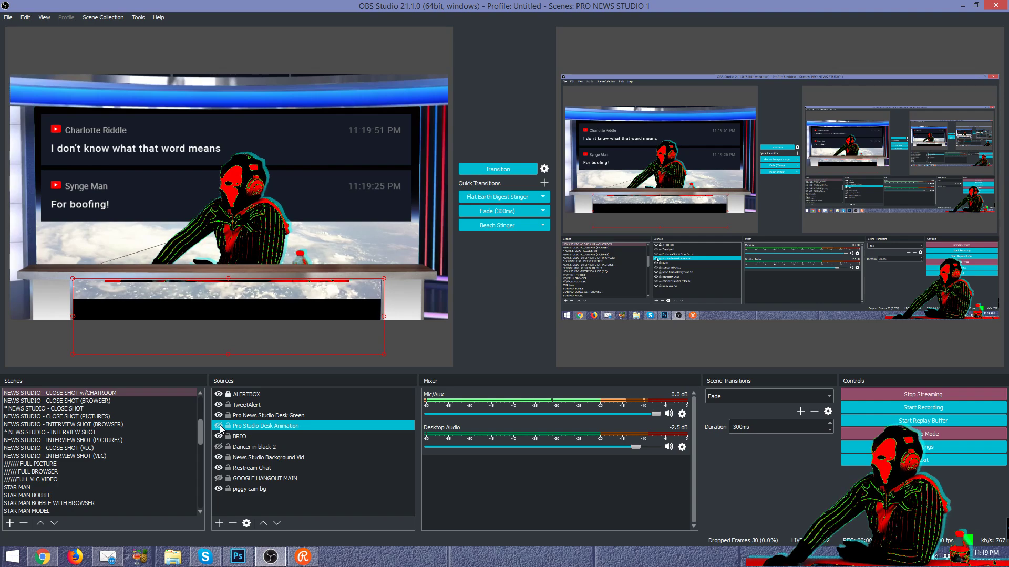
pyautogui.click(219, 426)
# Step: Make the Pro News Studio Desk Green source visible, comparing it with and without the desk
pyautogui.click(219, 418)
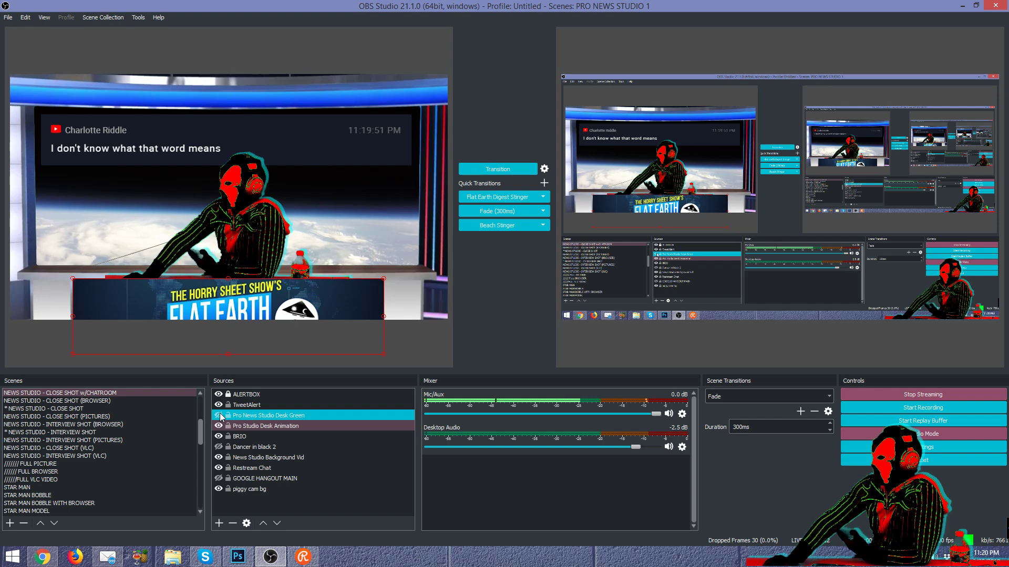
pyautogui.click(219, 415)
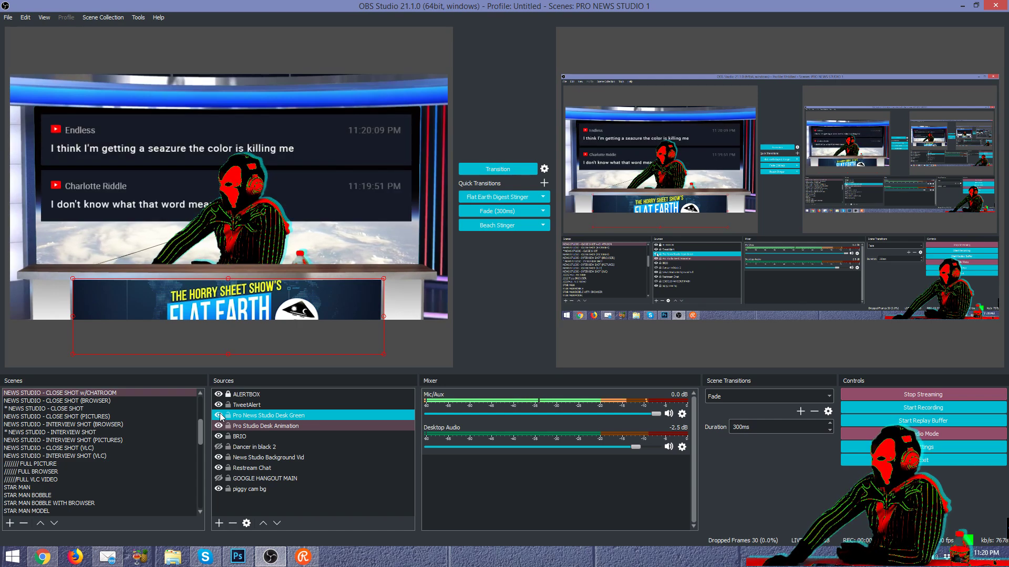
pyautogui.click(220, 405)
pyautogui.click(218, 416)
pyautogui.click(217, 426)
pyautogui.click(218, 436)
pyautogui.click(221, 427)
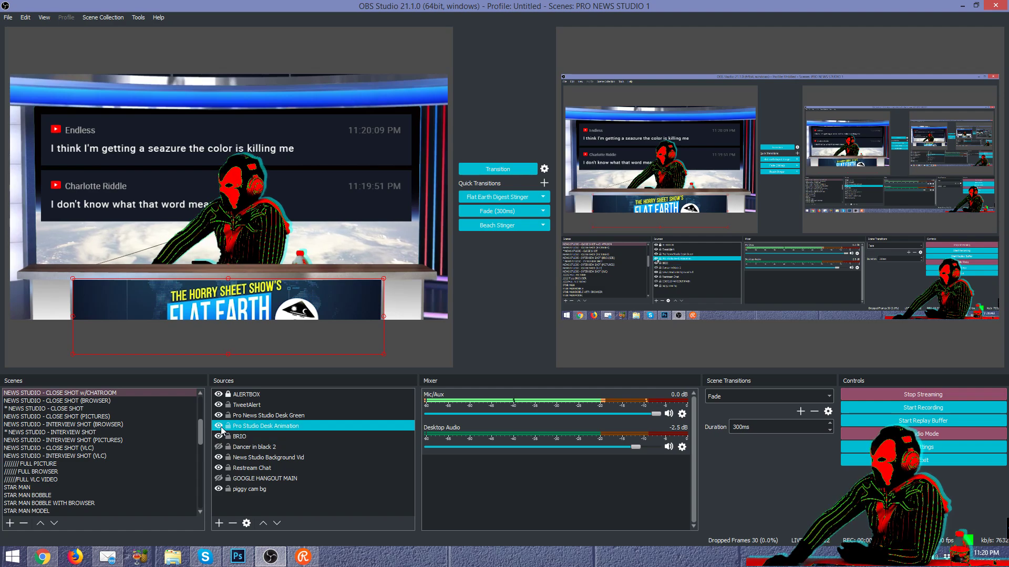
pyautogui.click(222, 417)
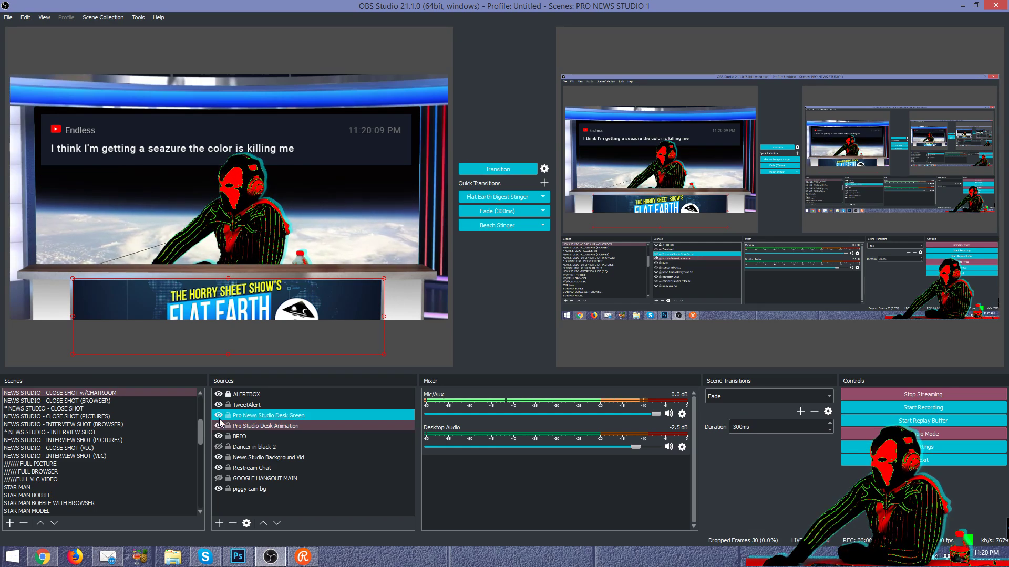
pyautogui.click(219, 418)
pyautogui.click(219, 420)
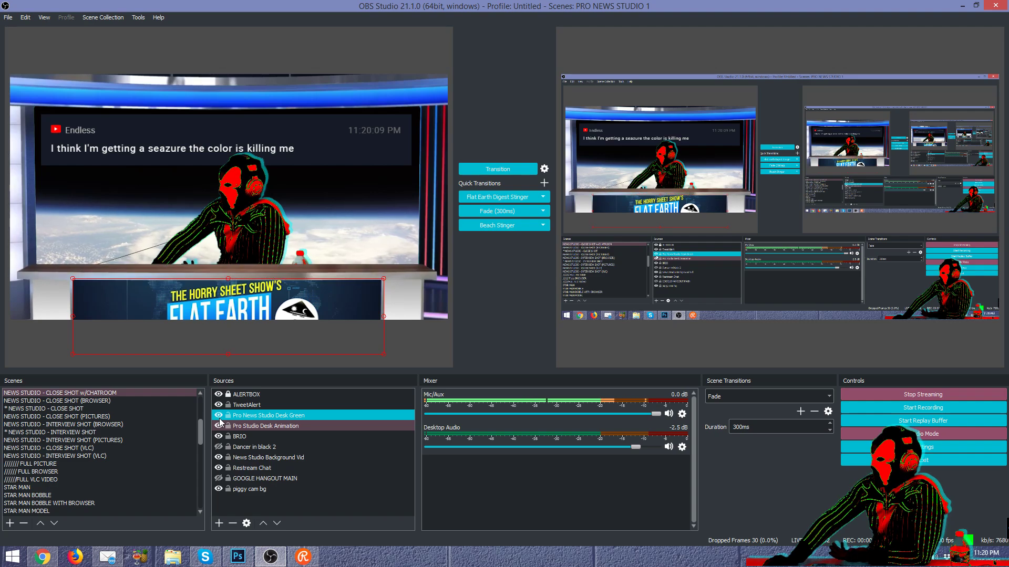
# Step: Toggle the studio background video off and on, then switch to NEWS STUDIO - CLOSE SHOT (BROWSER)
pyautogui.click(218, 457)
pyautogui.click(218, 458)
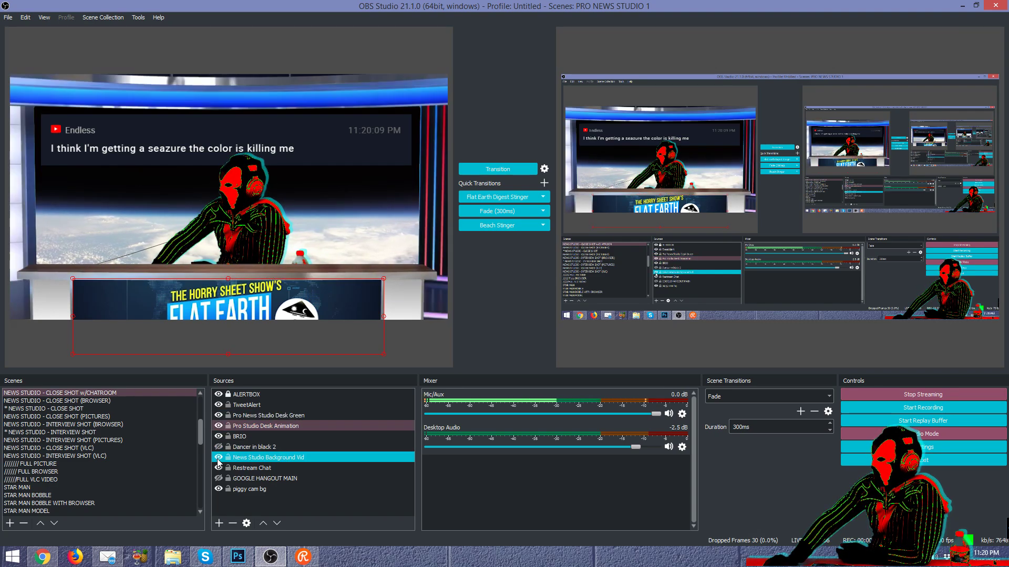
pyautogui.click(125, 402)
# Step: Switch to the NEWS STUDIO - FAR SHOT scene and inspect its piggy cam, BRIO and desk layers
pyautogui.scroll(5, 125, 409)
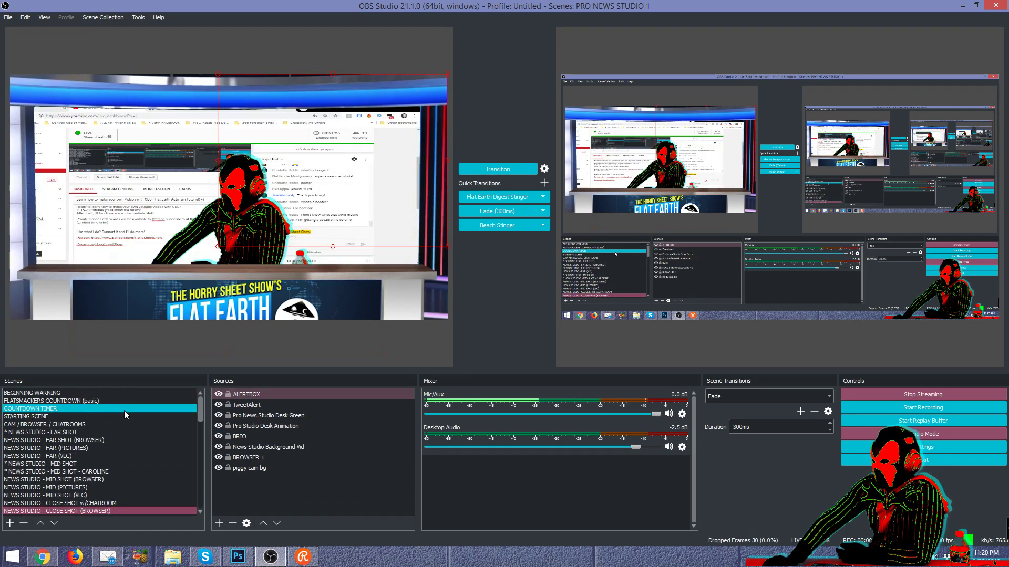
pyautogui.click(118, 432)
pyautogui.click(226, 467)
pyautogui.click(225, 438)
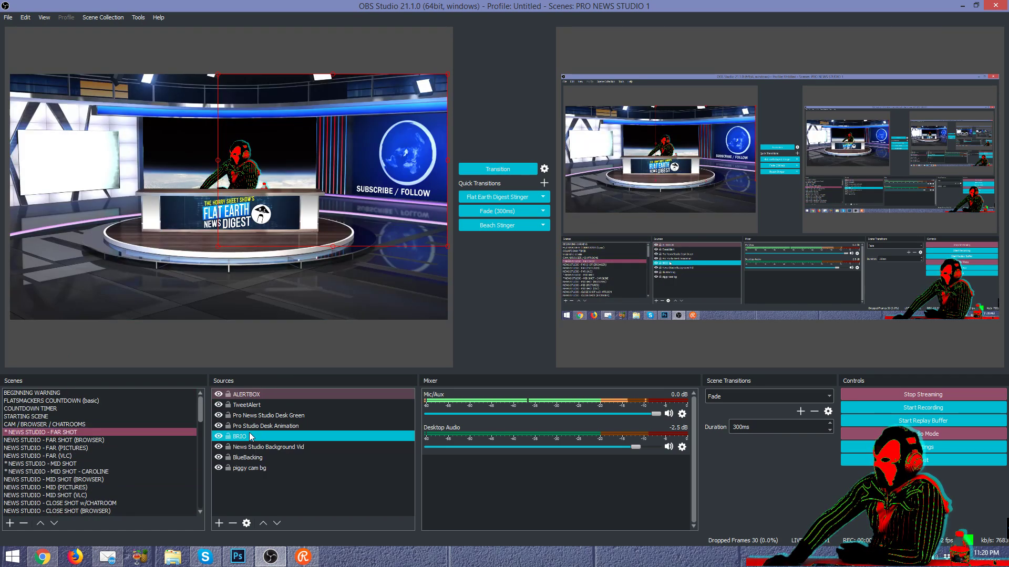
pyautogui.click(222, 426)
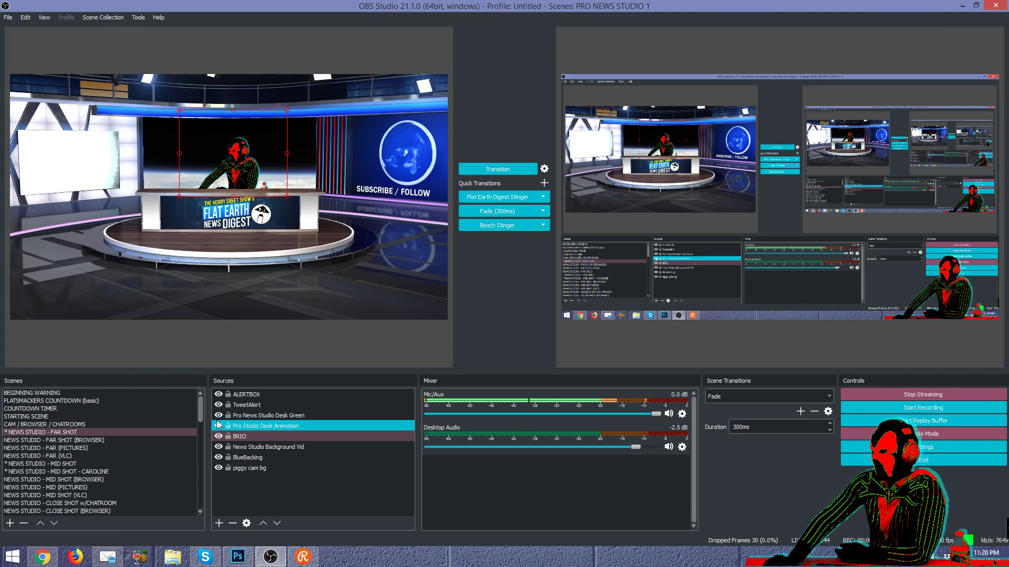
pyautogui.click(220, 416)
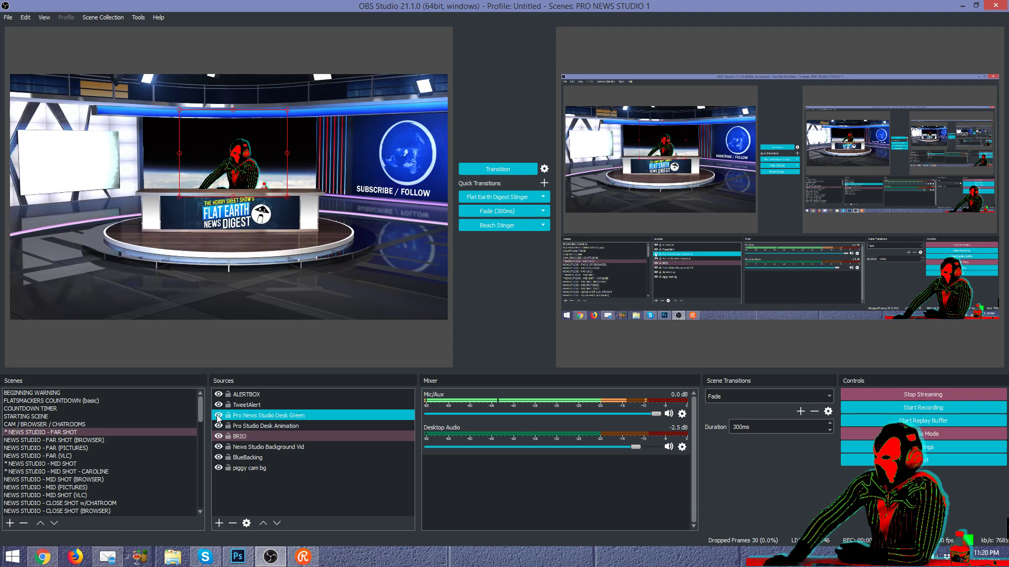
# Step: Toggle the News Studio Background Vid layer's visibility several times to compare the scene
pyautogui.click(221, 448)
pyautogui.click(219, 447)
pyautogui.click(219, 447)
pyautogui.click(220, 448)
pyautogui.click(219, 448)
pyautogui.click(220, 448)
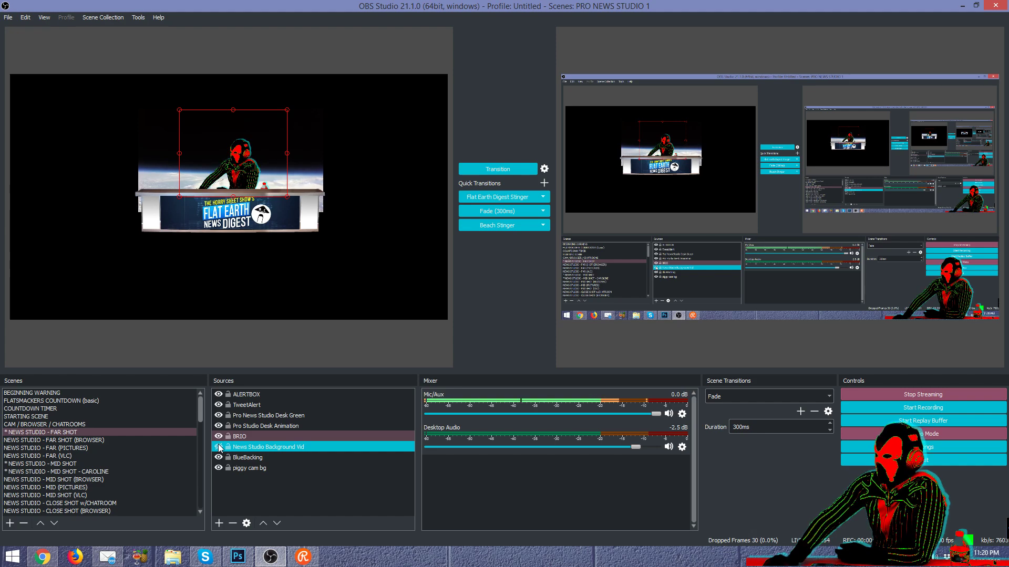
pyautogui.click(219, 447)
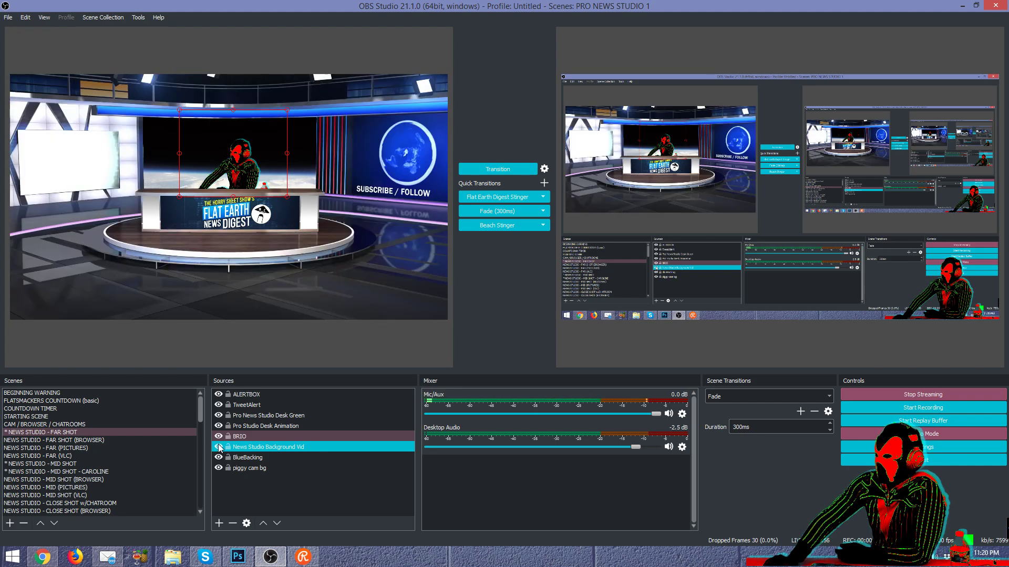
pyautogui.rightClick(245, 447)
pyautogui.click(263, 427)
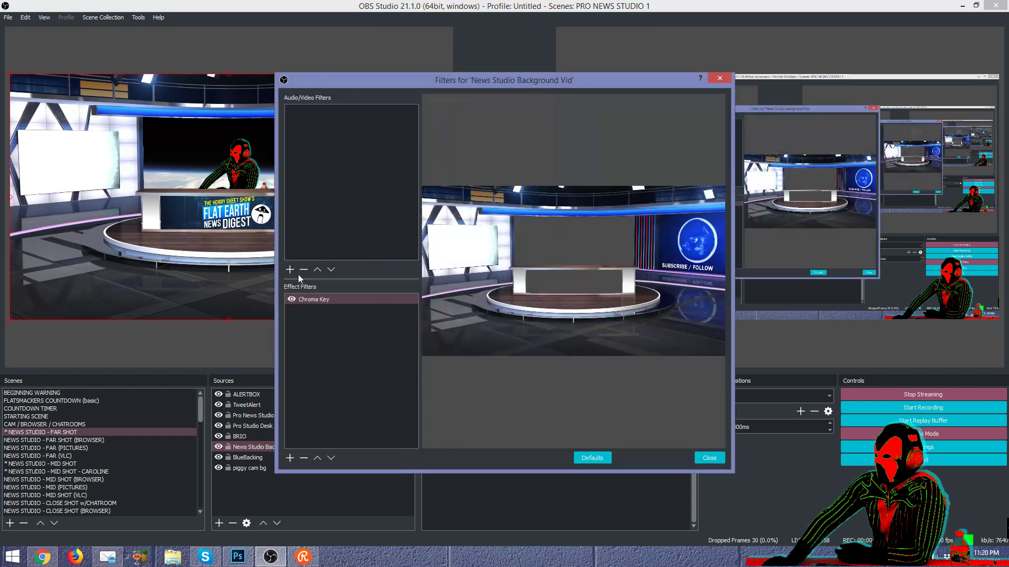
pyautogui.click(293, 297)
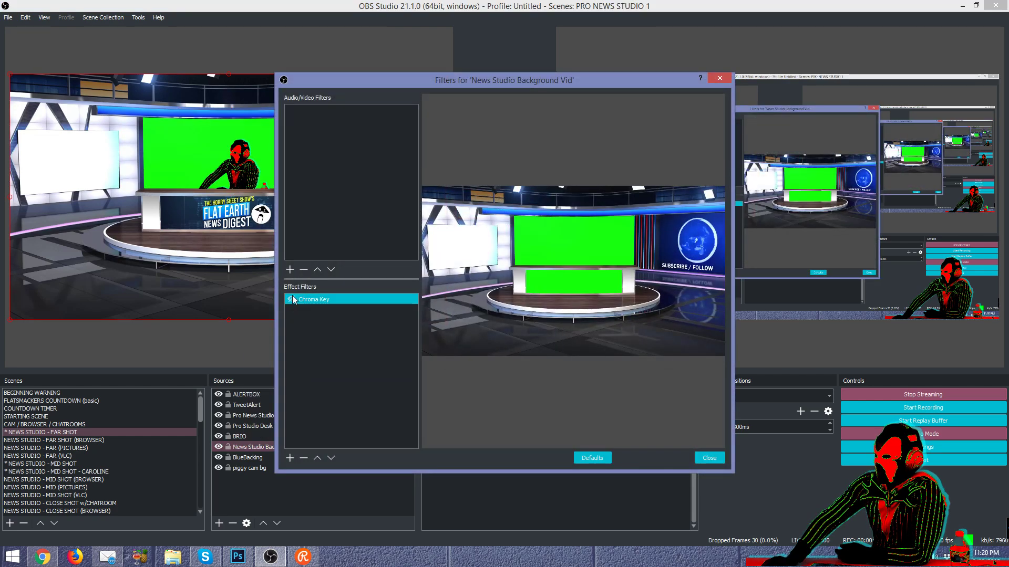
pyautogui.click(293, 298)
pyautogui.click(292, 299)
pyautogui.click(292, 299)
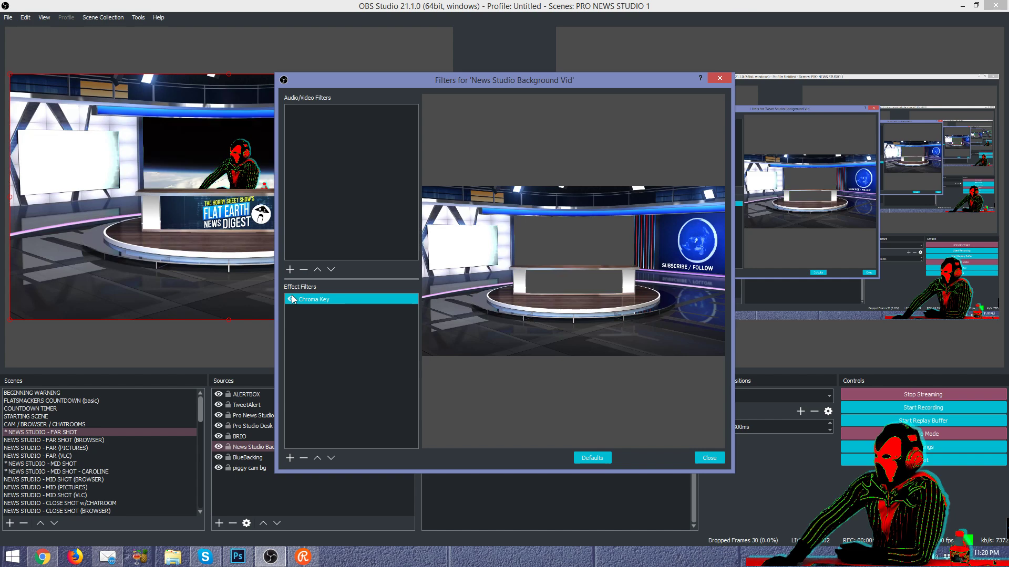
pyautogui.click(574, 241)
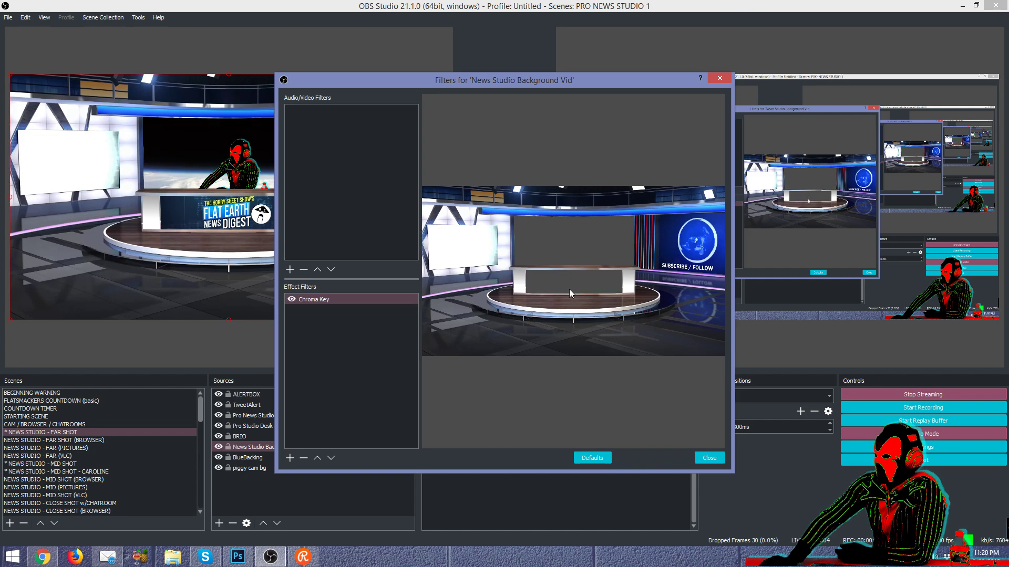
pyautogui.click(292, 299)
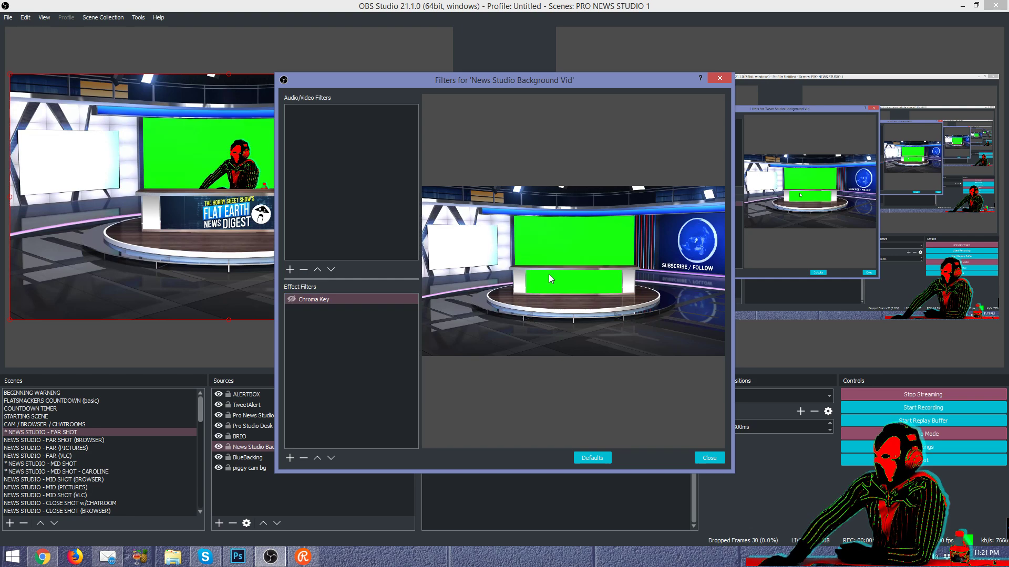
pyautogui.click(316, 302)
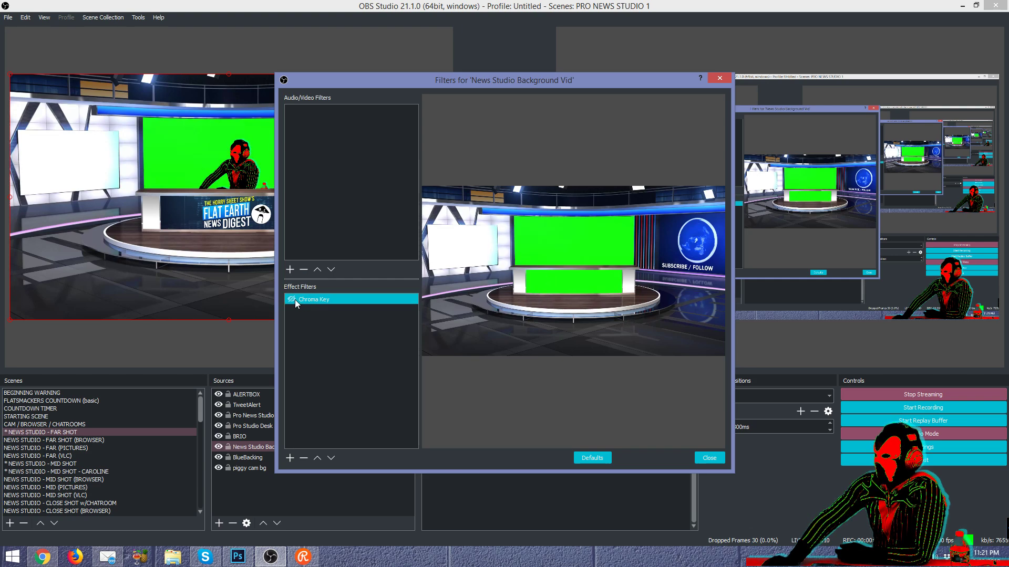
pyautogui.click(293, 299)
pyautogui.click(589, 276)
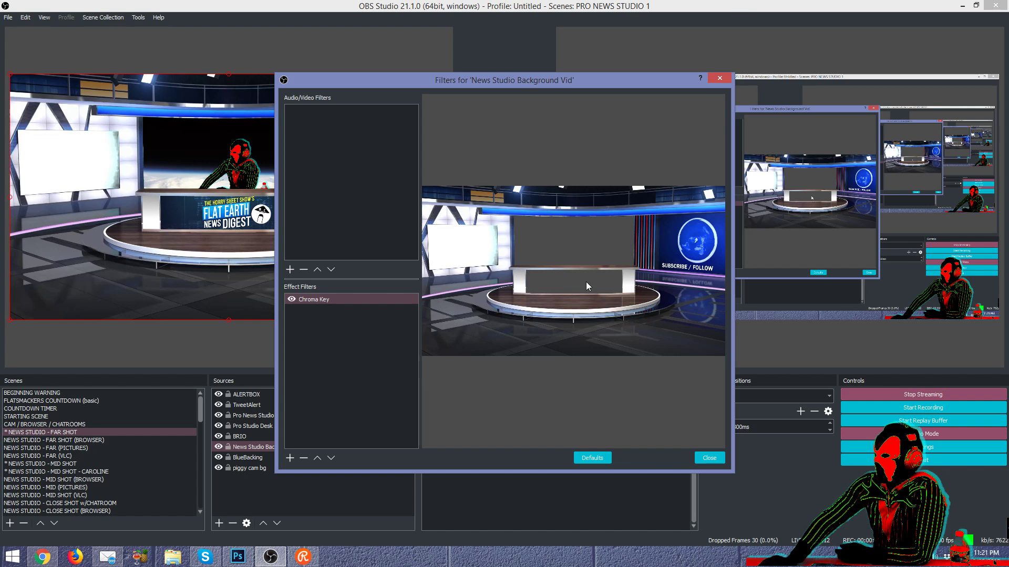
pyautogui.click(294, 300)
pyautogui.click(518, 255)
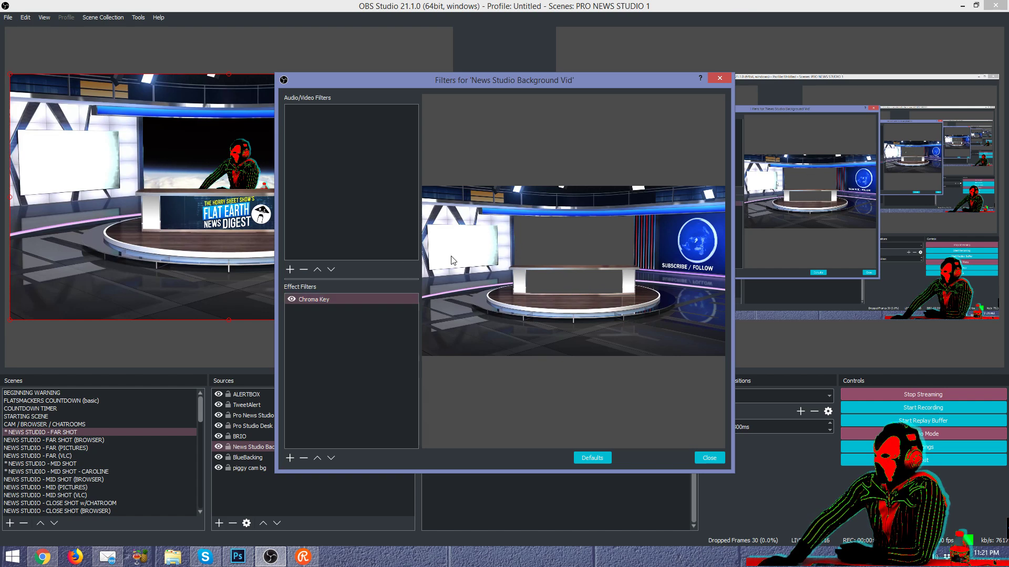
pyautogui.click(291, 300)
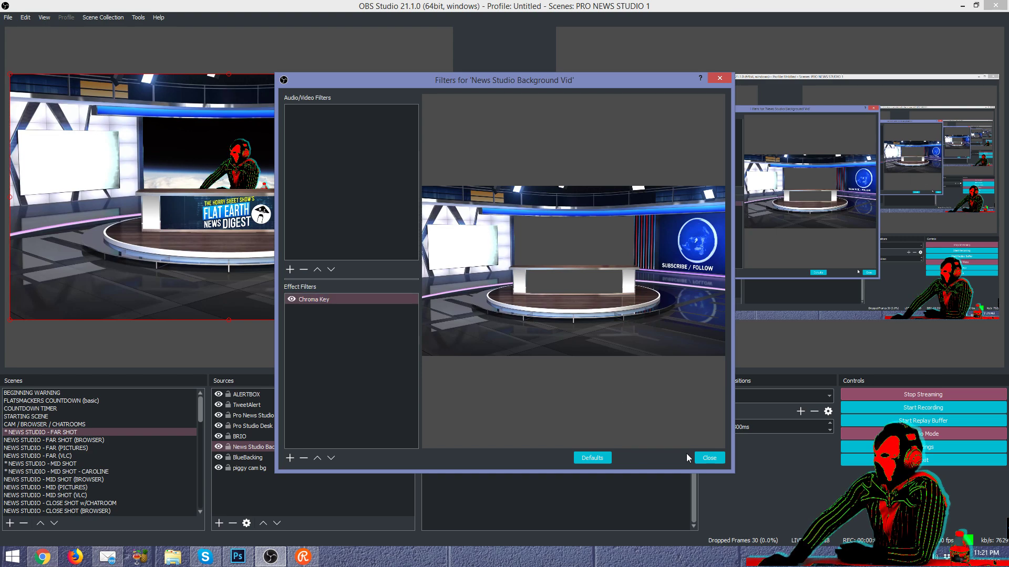
pyautogui.click(705, 456)
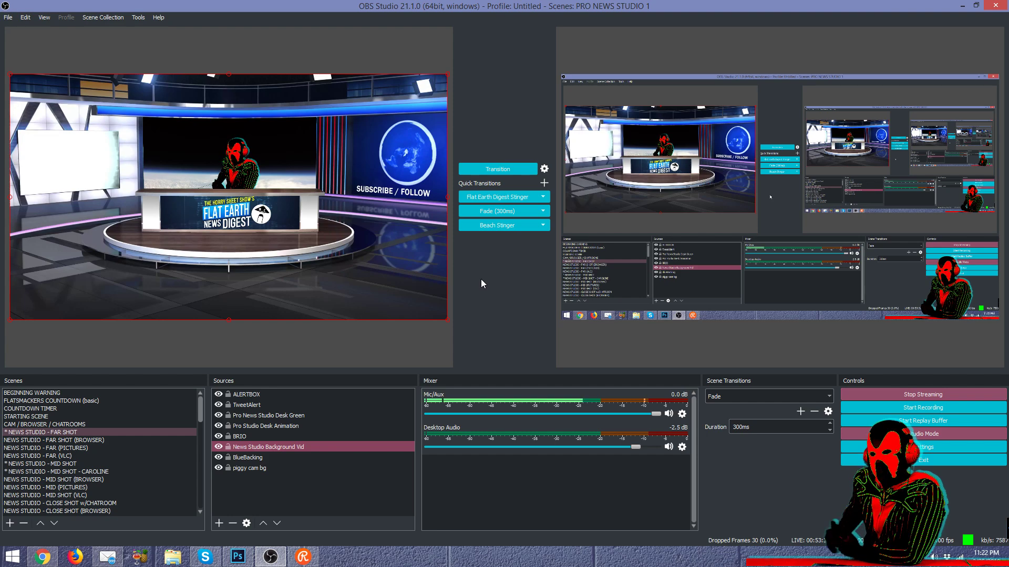
pyautogui.hotkey('alt', 'Tab')
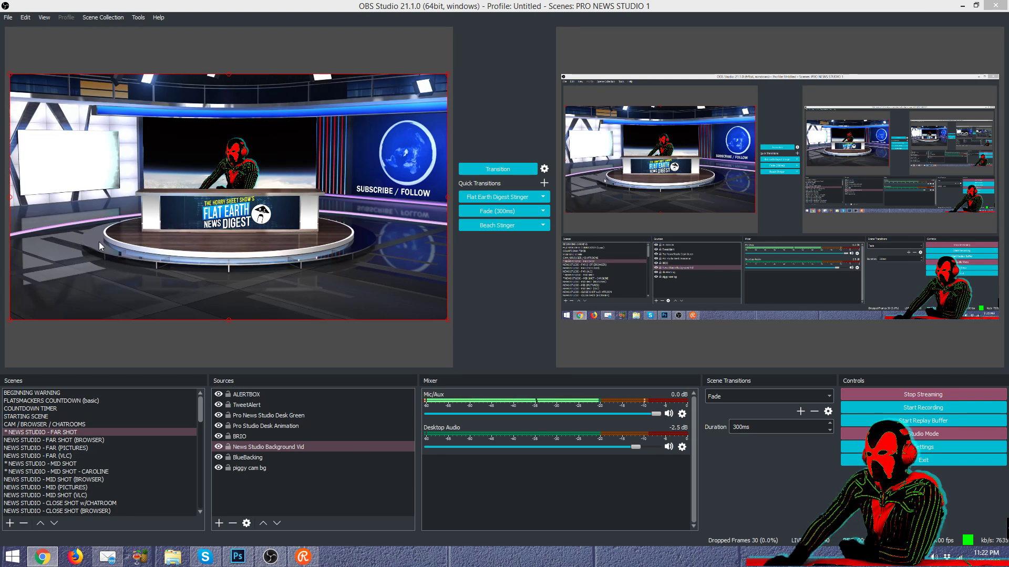
# Step: Disable the BRIO webcam's Color Correction, Edge Detection and Dropshadow filters, then close the filters window
pyautogui.rightClick(243, 436)
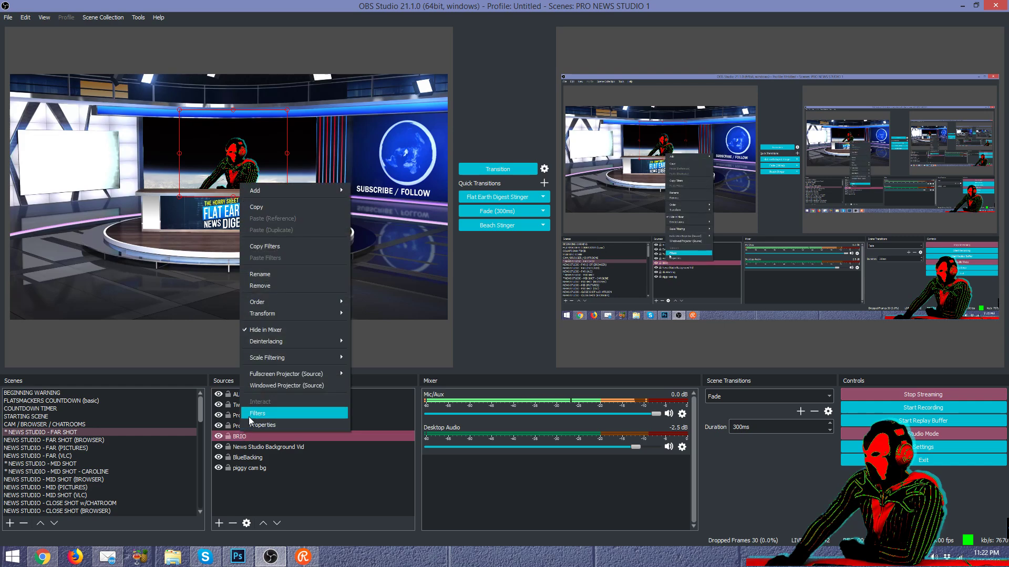
pyautogui.click(251, 415)
pyautogui.click(292, 320)
pyautogui.click(292, 331)
pyautogui.click(291, 341)
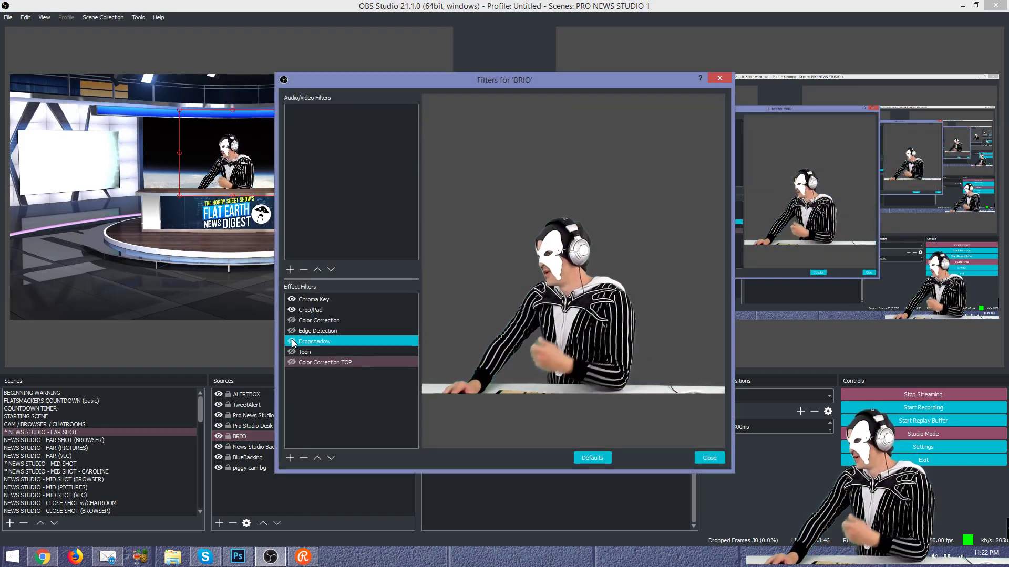
pyautogui.click(291, 352)
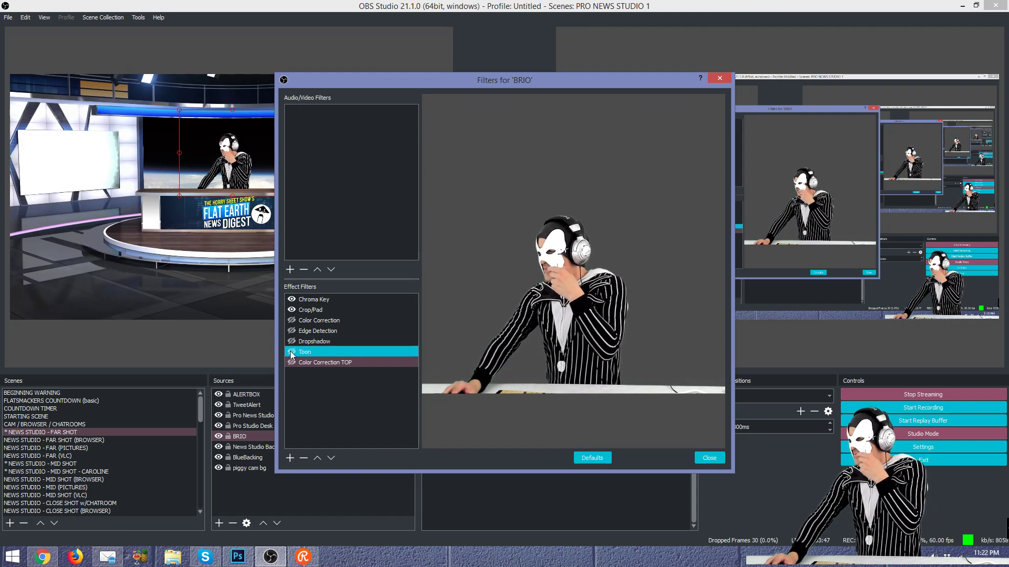
pyautogui.click(720, 461)
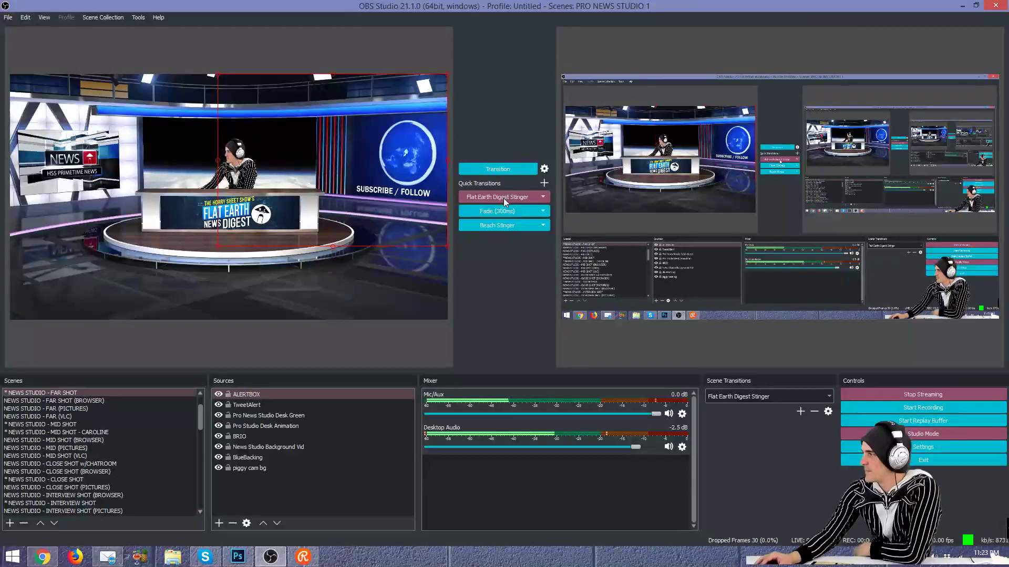
# Step: Play the Beach Stinger live, then switch to the far-shot news studio with Fade (300ms)
pyautogui.click(509, 222)
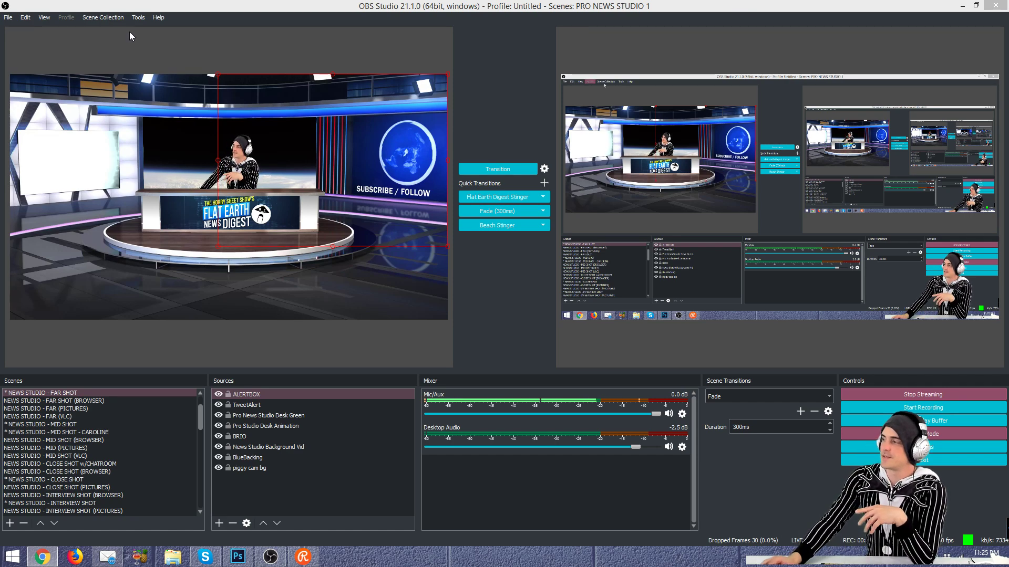
pyautogui.click(523, 211)
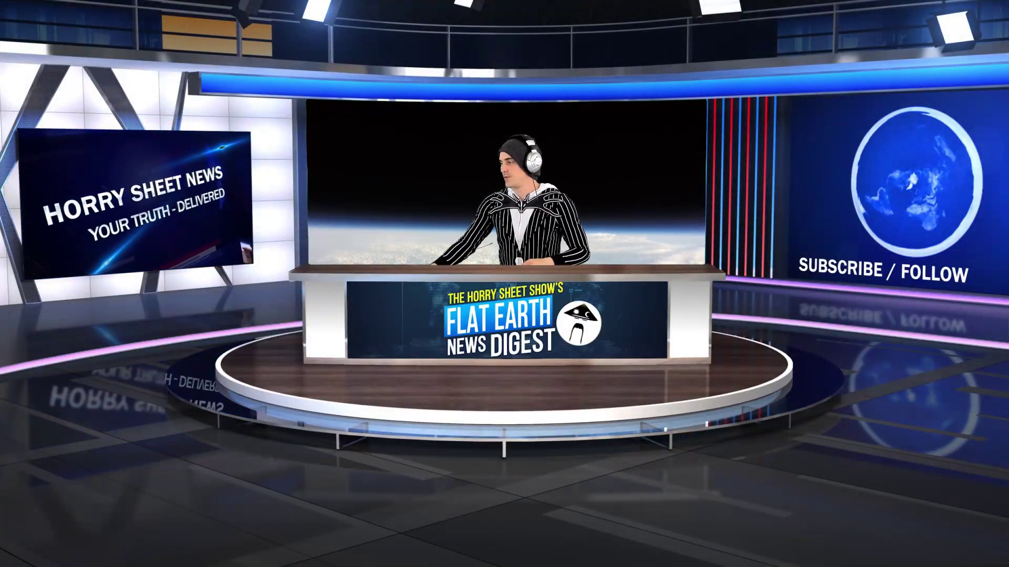